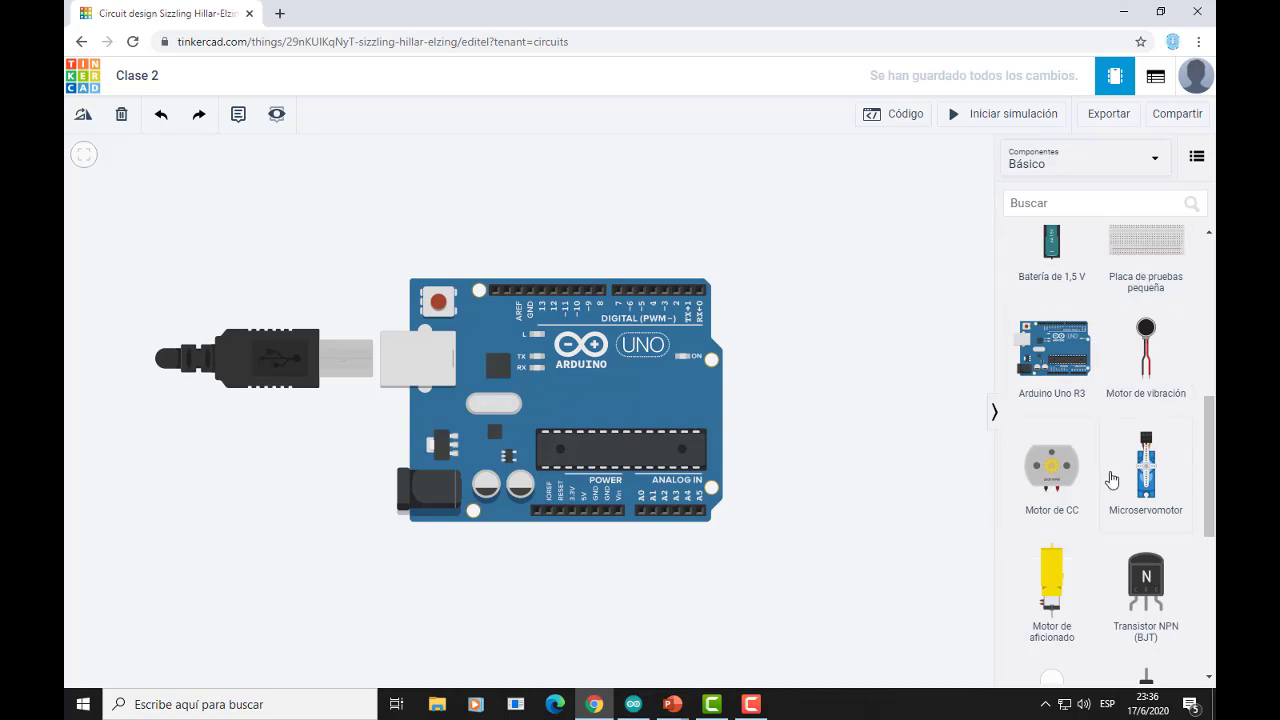
Add a small breadboard (Placa de pruebas pequeña) to the circuit beside the Arduino Uno.
{"action": "scroll", "coordinate": [1100, 472], "scroll_direction": "down", "scroll_amount": 4}
{"action": "scroll", "coordinate": [1095, 503], "scroll_direction": "up", "scroll_amount": 5}
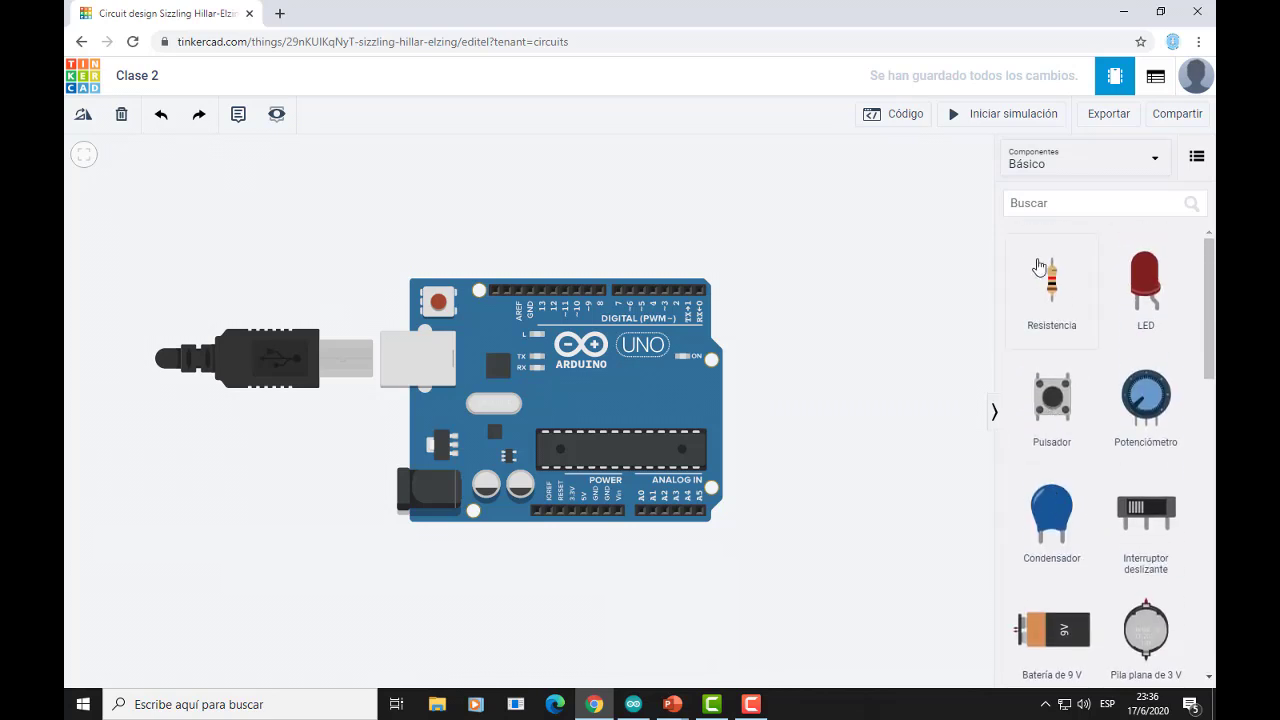
{"action": "scroll", "coordinate": [1069, 314], "scroll_direction": "down", "scroll_amount": 1}
{"action": "scroll", "coordinate": [1065, 366], "scroll_direction": "down", "scroll_amount": 3}
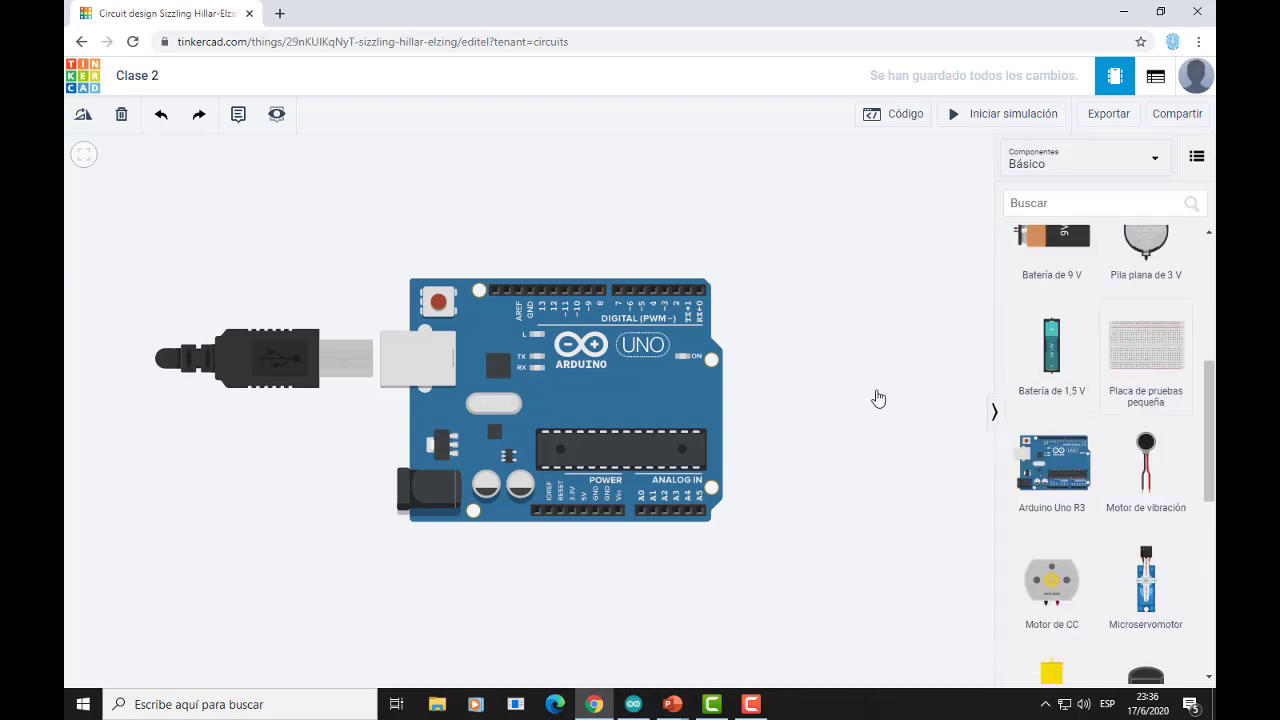
{"action": "left_click", "coordinate": [782, 422]}
{"action": "left_click_drag", "start_coordinate": [485, 396], "coordinate": [328, 401]}
{"action": "left_click_drag", "start_coordinate": [713, 422], "coordinate": [706, 418]}
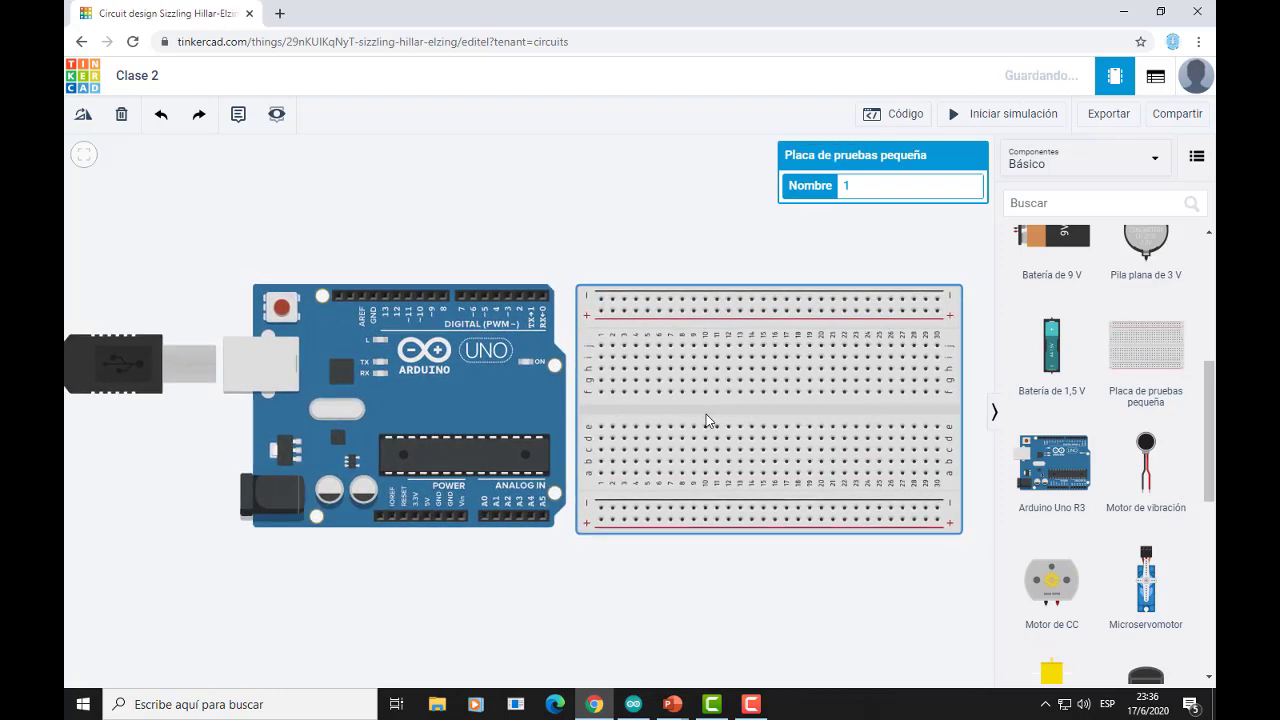
Place a resistor in column 5 from row b to the lower negative rail, and a red LED in row d across columns 5 and 6.
{"action": "left_click_drag", "start_coordinate": [1210, 413], "coordinate": [1210, 291]}
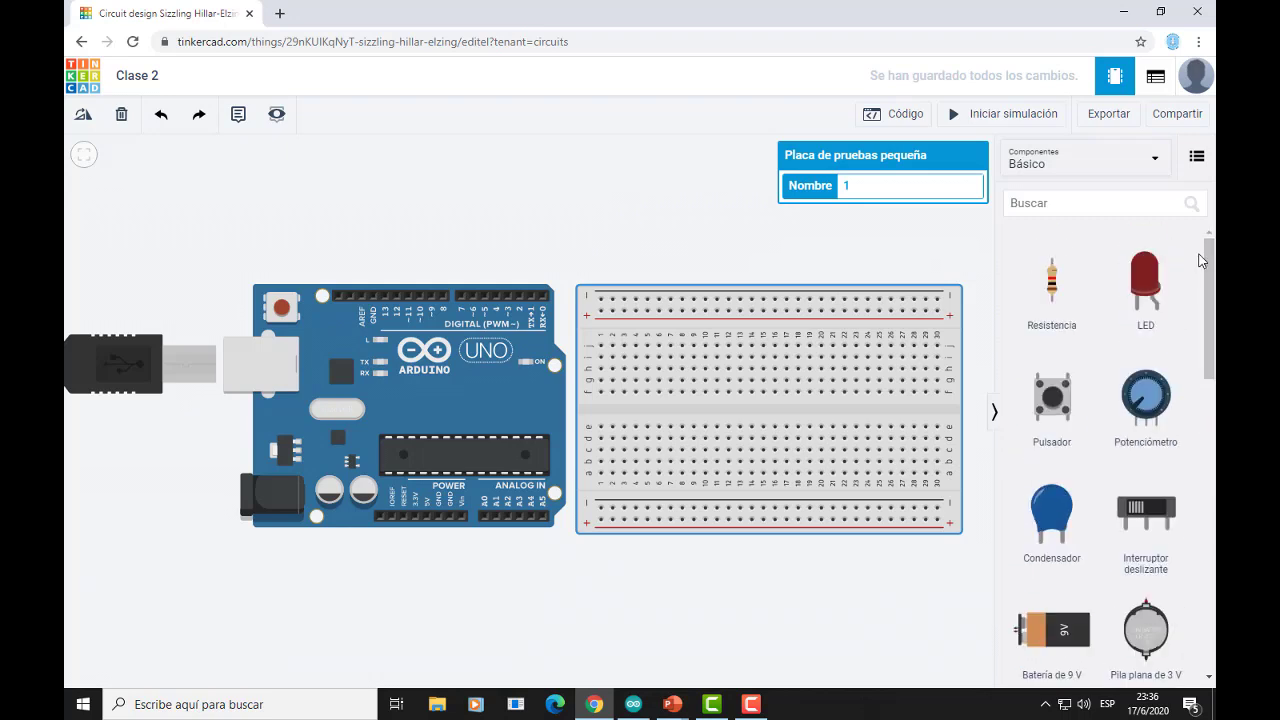
{"action": "left_click_drag", "start_coordinate": [1050, 290], "coordinate": [648, 492]}
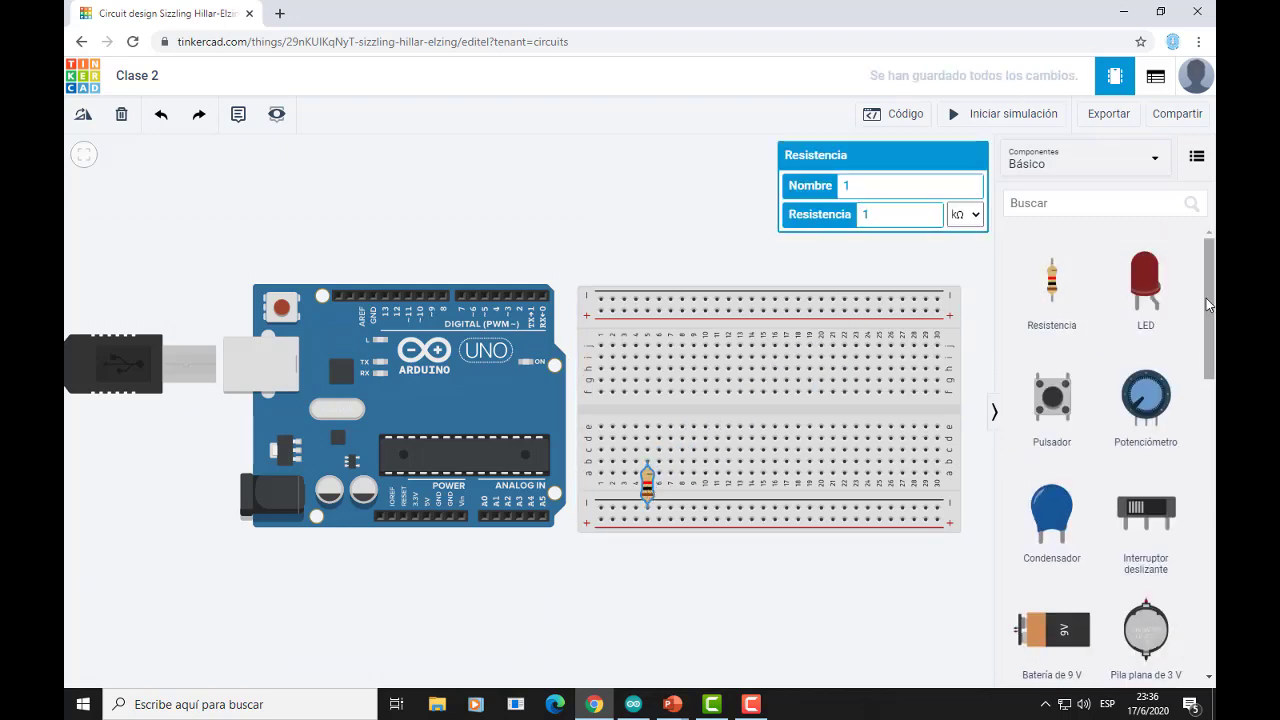
{"action": "left_click_drag", "start_coordinate": [1136, 284], "coordinate": [651, 425]}
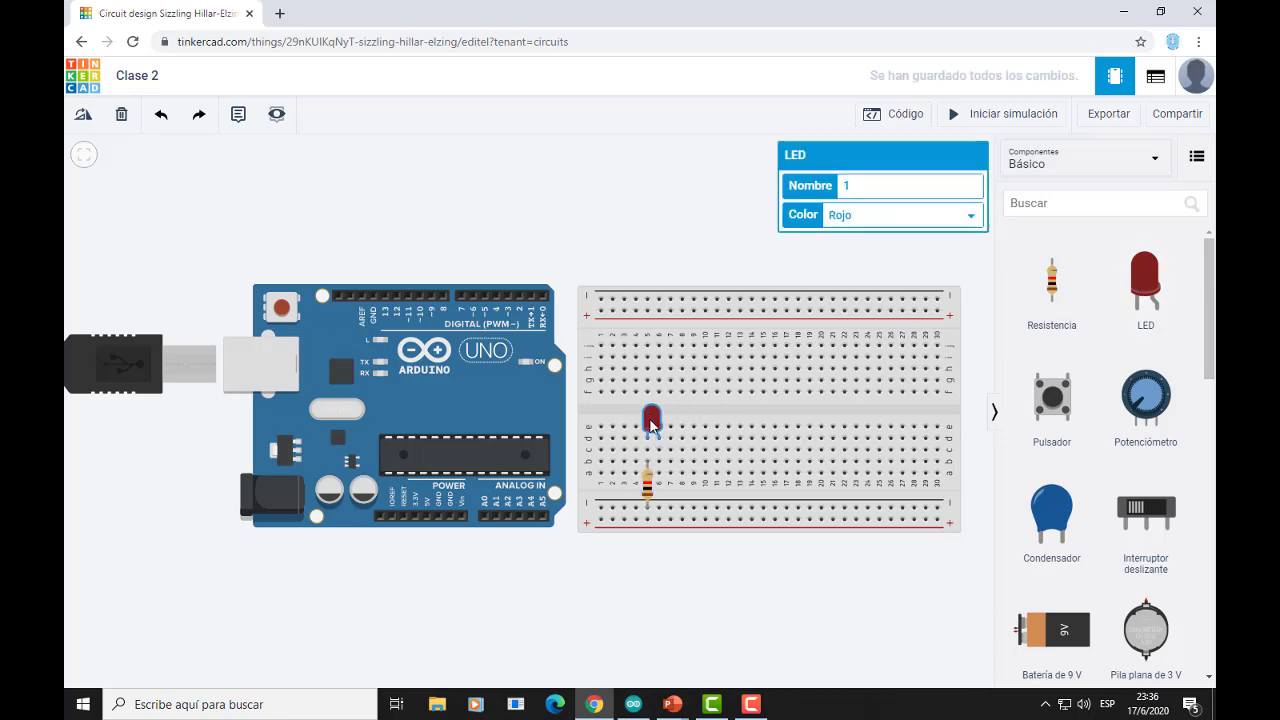
Hide the component library and wire the breadboard's lower negative rail at column 6 to the Arduino GND pin next to Vin.
{"action": "left_click", "coordinate": [994, 411]}
{"action": "left_click", "coordinate": [834, 646]}
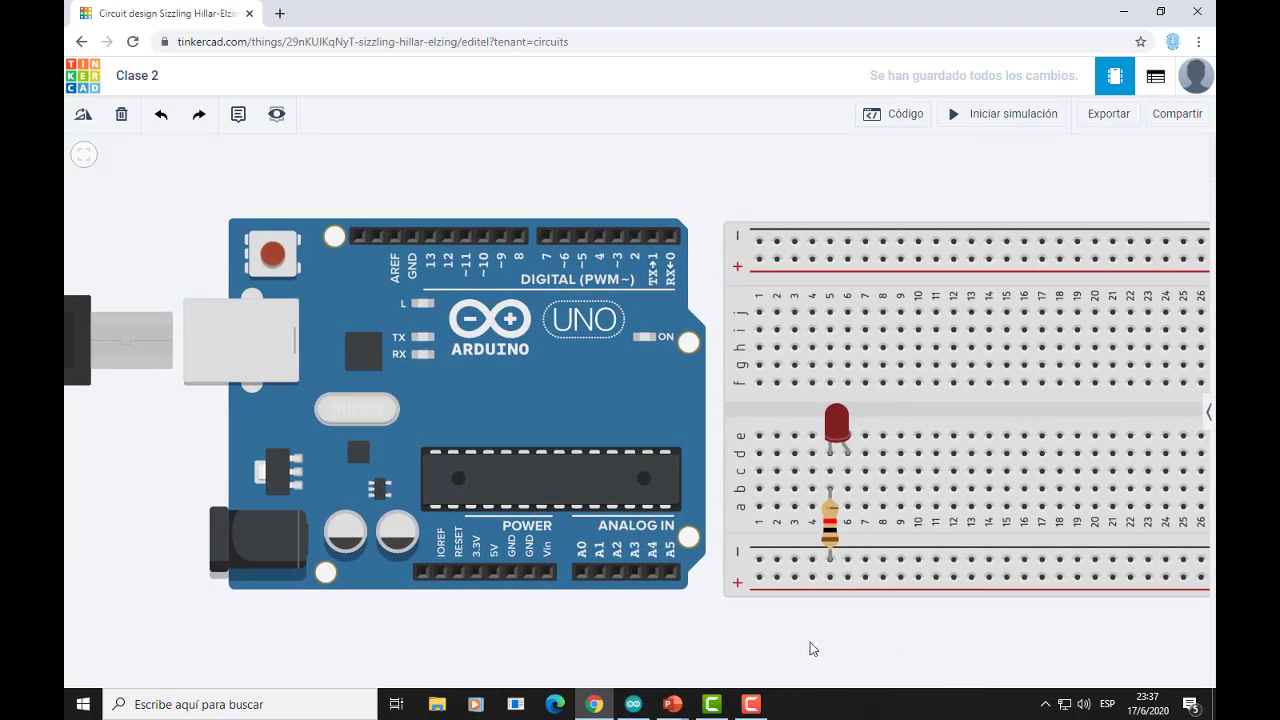
{"action": "left_click_drag", "start_coordinate": [785, 632], "coordinate": [760, 634]}
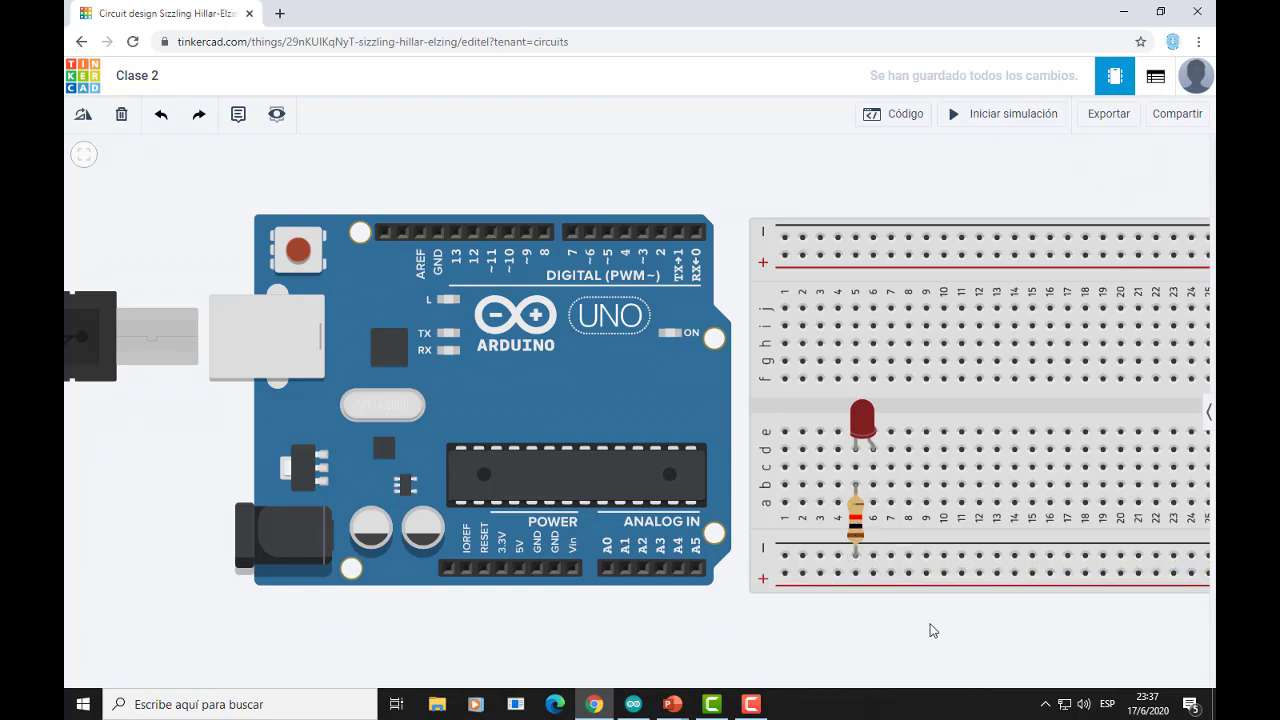
{"action": "left_click_drag", "start_coordinate": [932, 630], "coordinate": [791, 557]}
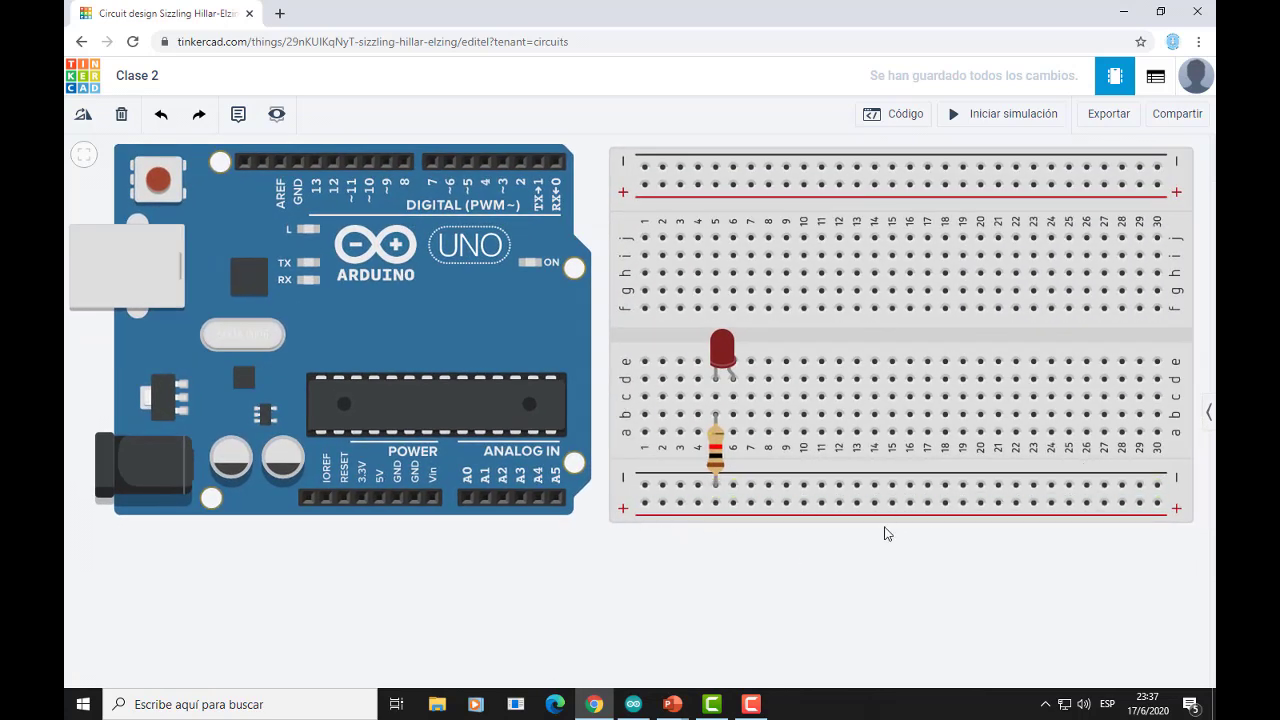
{"action": "left_click_drag", "start_coordinate": [729, 571], "coordinate": [797, 603]}
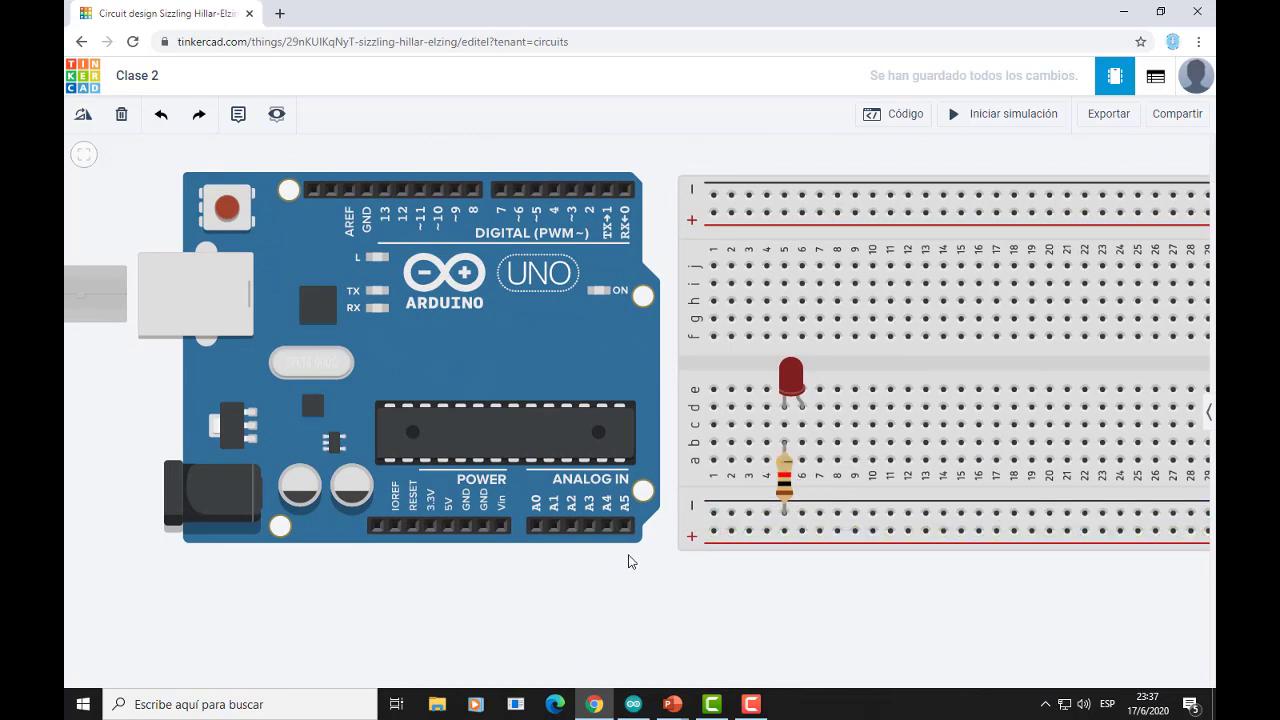
{"action": "left_click", "coordinate": [801, 514]}
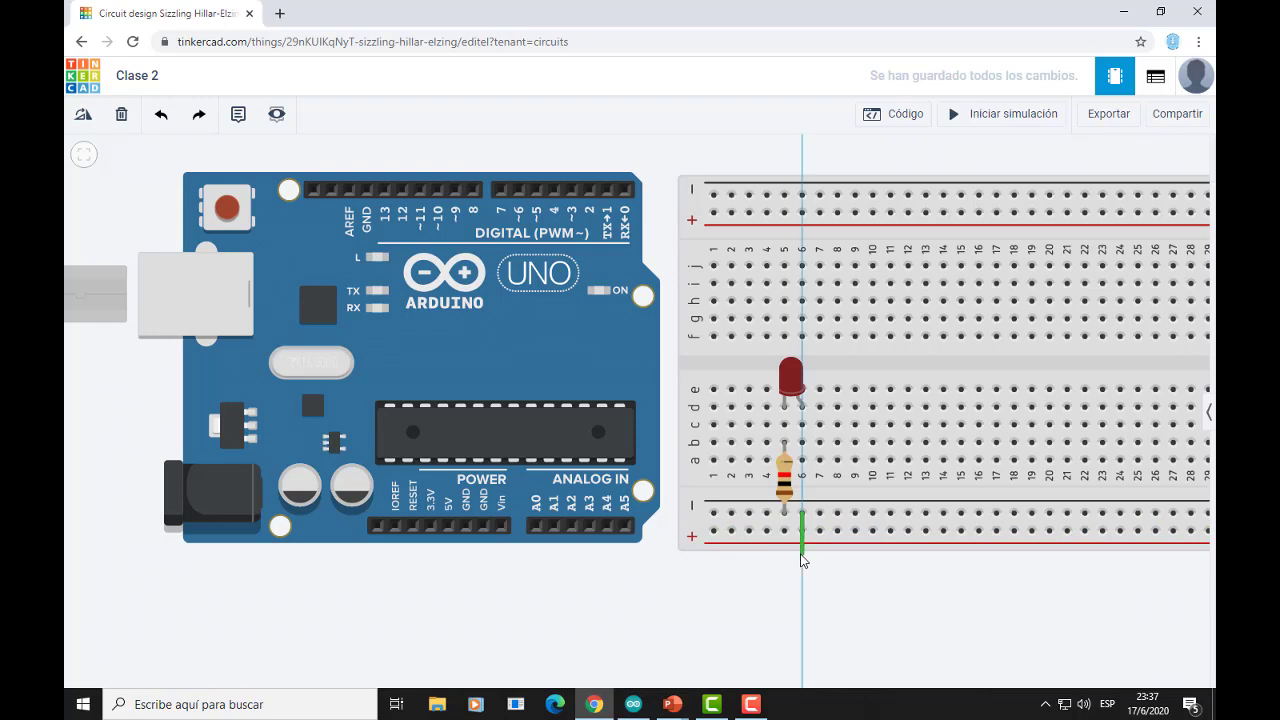
{"action": "left_click", "coordinate": [801, 556]}
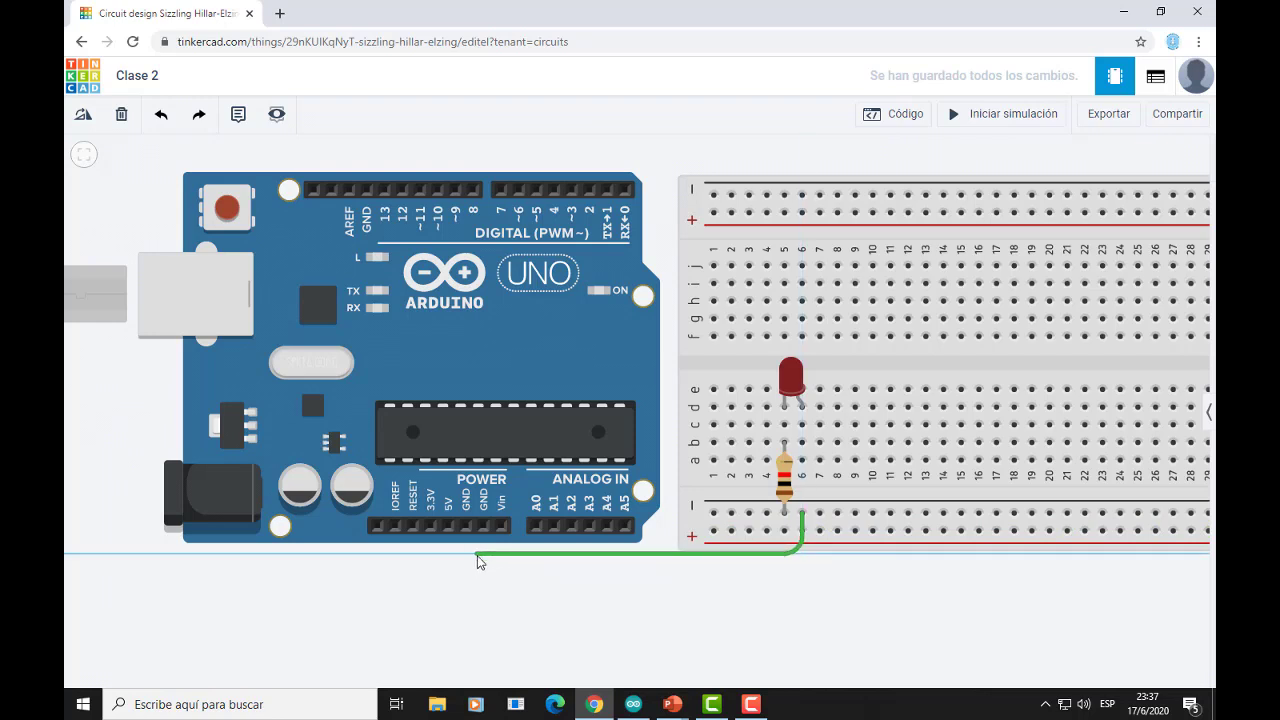
{"action": "left_click", "coordinate": [482, 556]}
{"action": "left_click", "coordinate": [483, 526]}
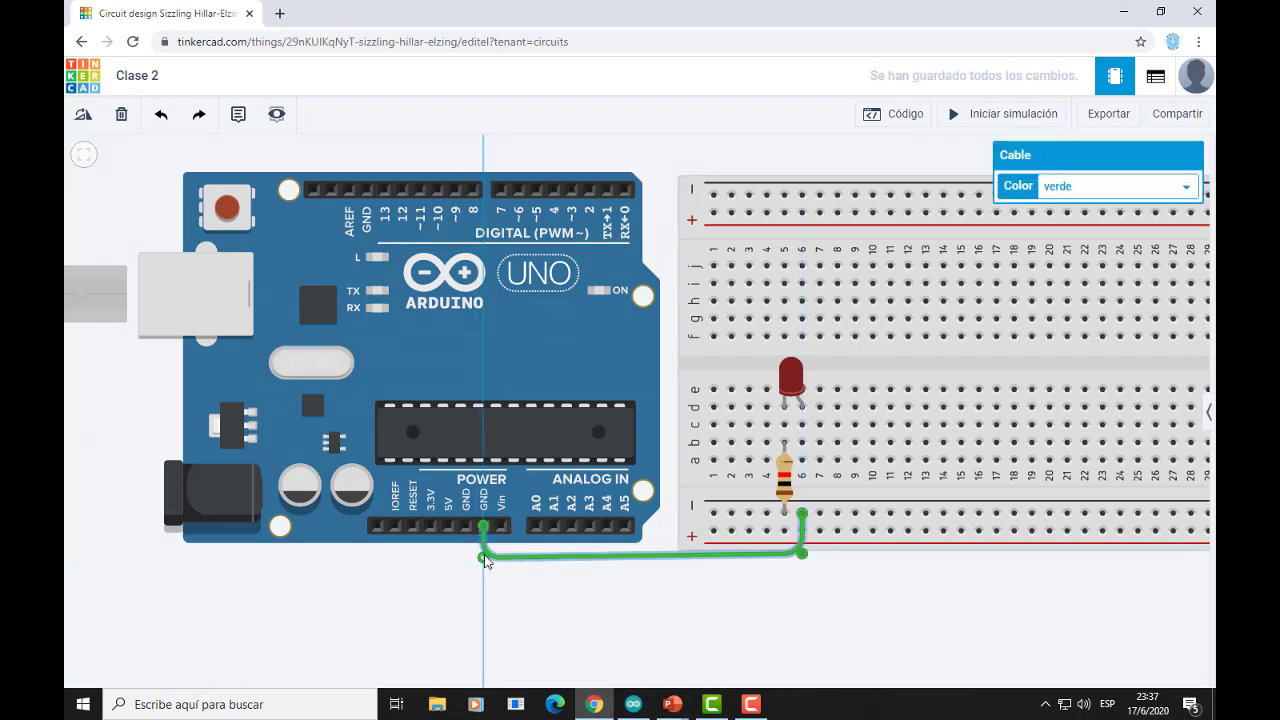
Set the colour of the ground wire to black (negro).
{"action": "left_click", "coordinate": [1160, 189]}
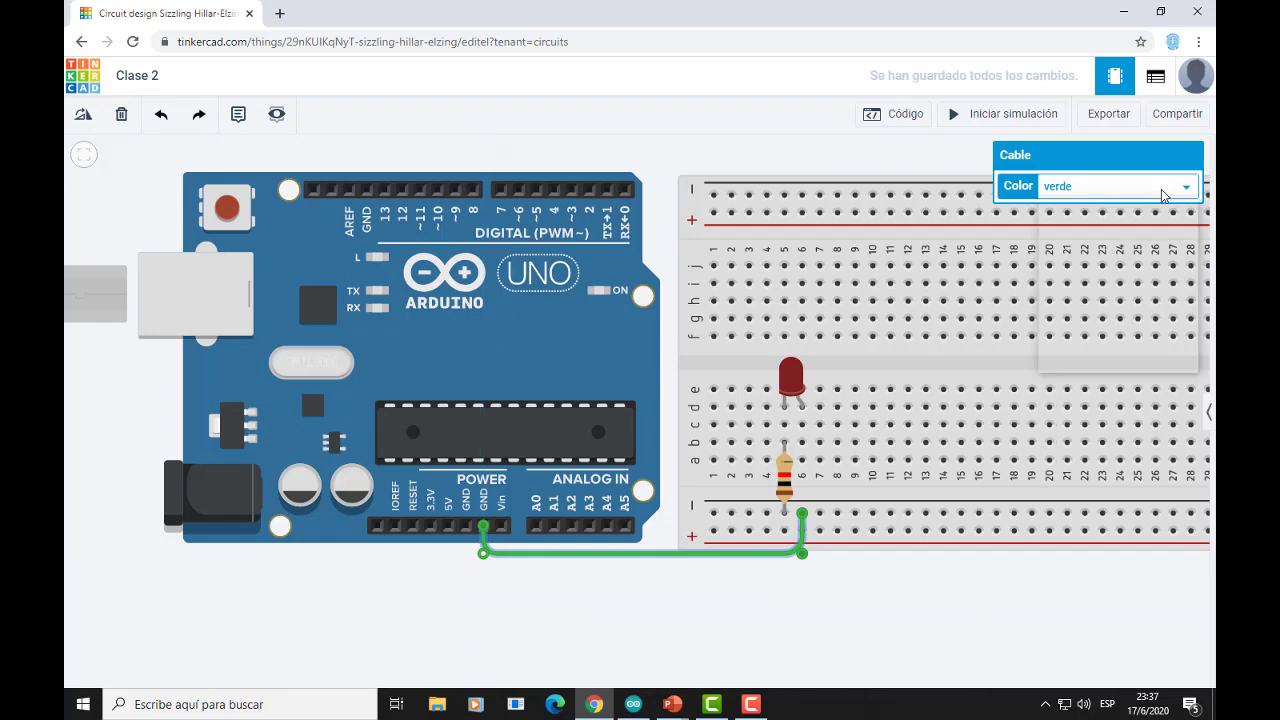
{"action": "left_click", "coordinate": [1068, 220]}
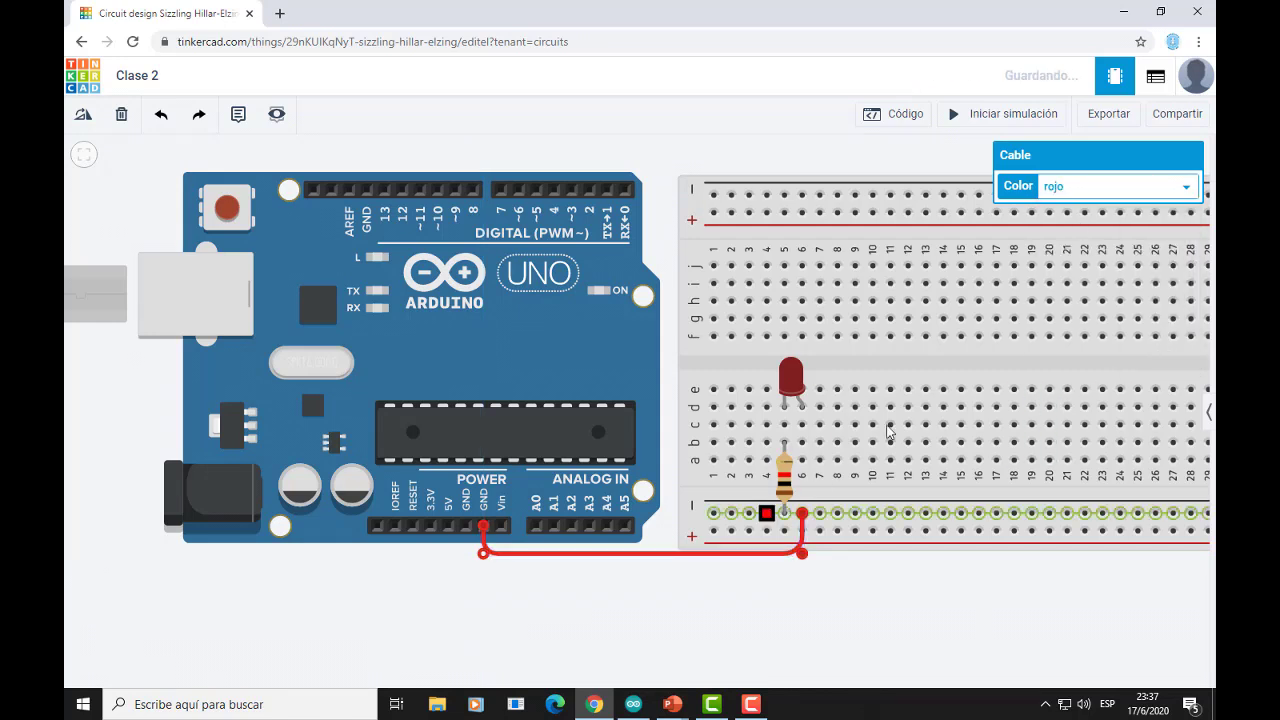
{"action": "left_click", "coordinate": [1100, 187]}
{"action": "left_click", "coordinate": [1062, 204]}
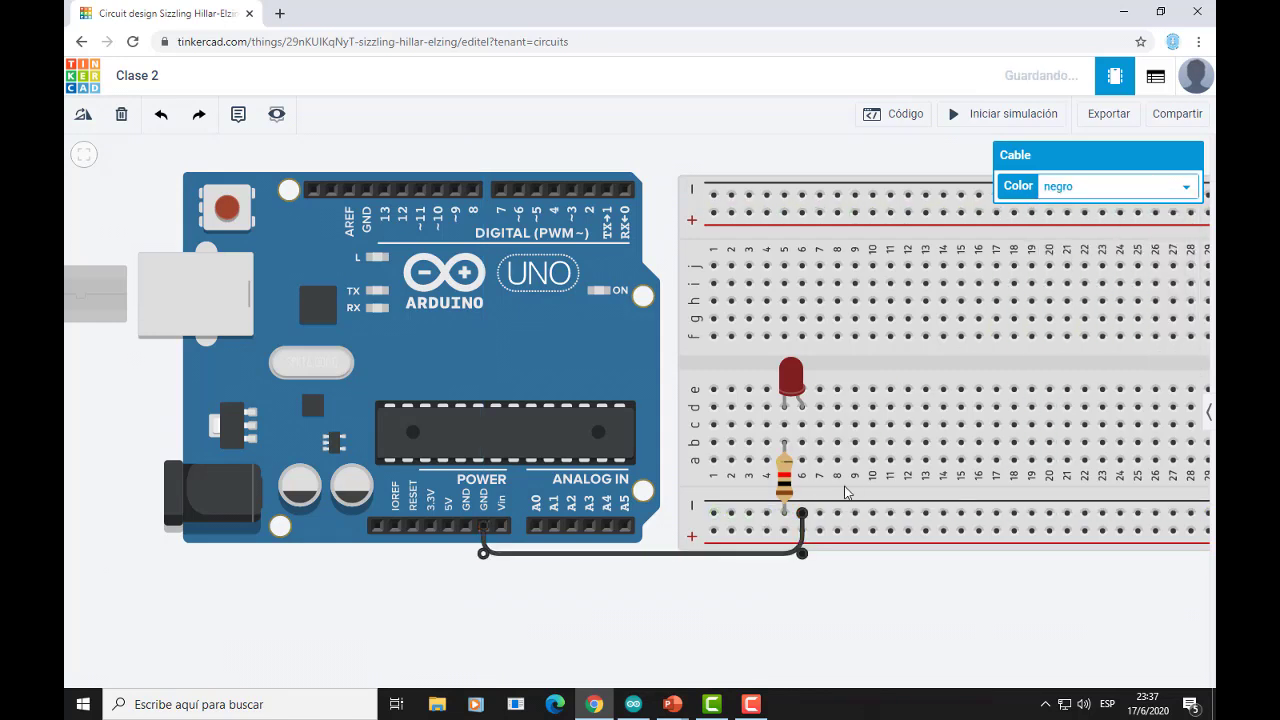
{"action": "left_click", "coordinate": [800, 514]}
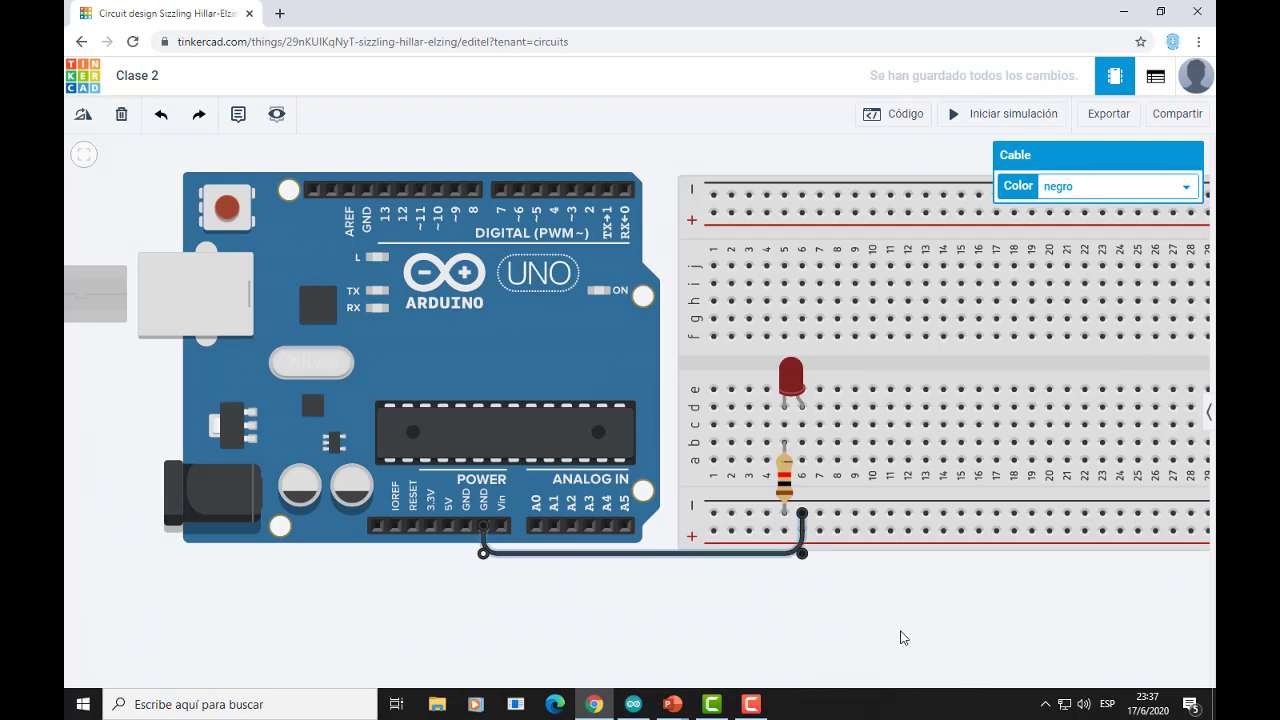
{"action": "left_click", "coordinate": [866, 623]}
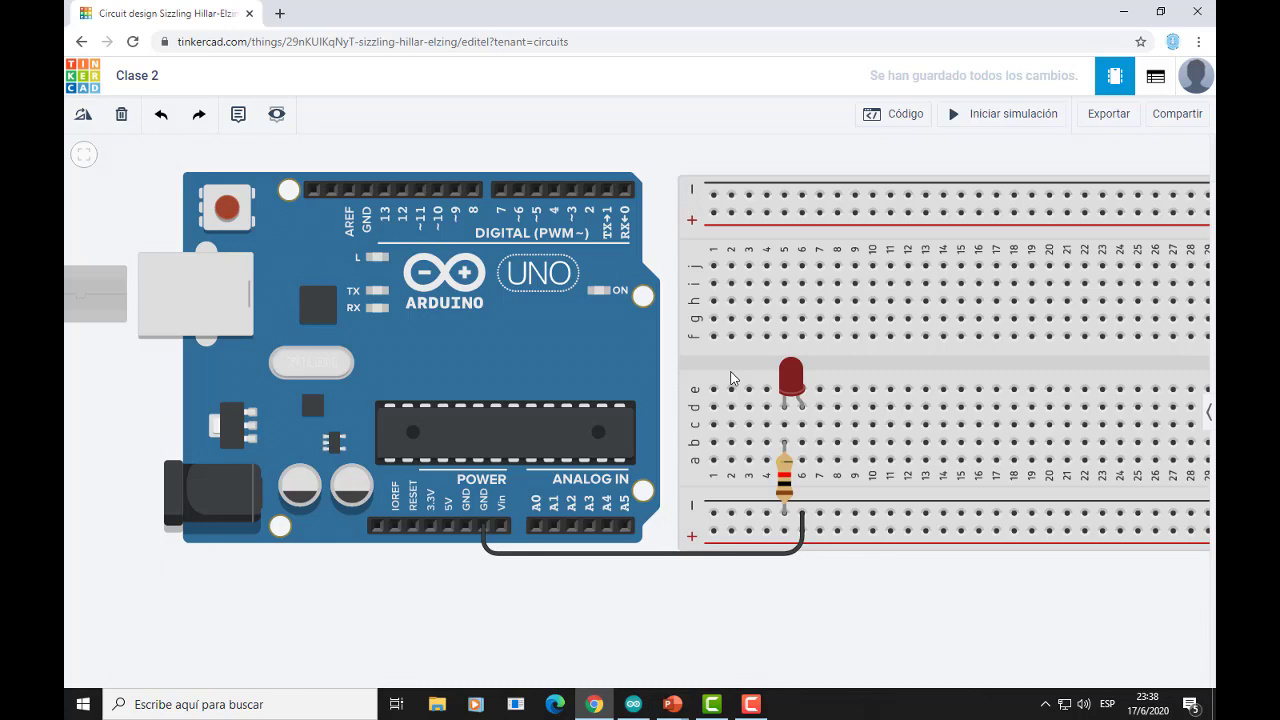
Set the resistor's value to 330 Ω.
{"action": "left_click", "coordinate": [785, 472]}
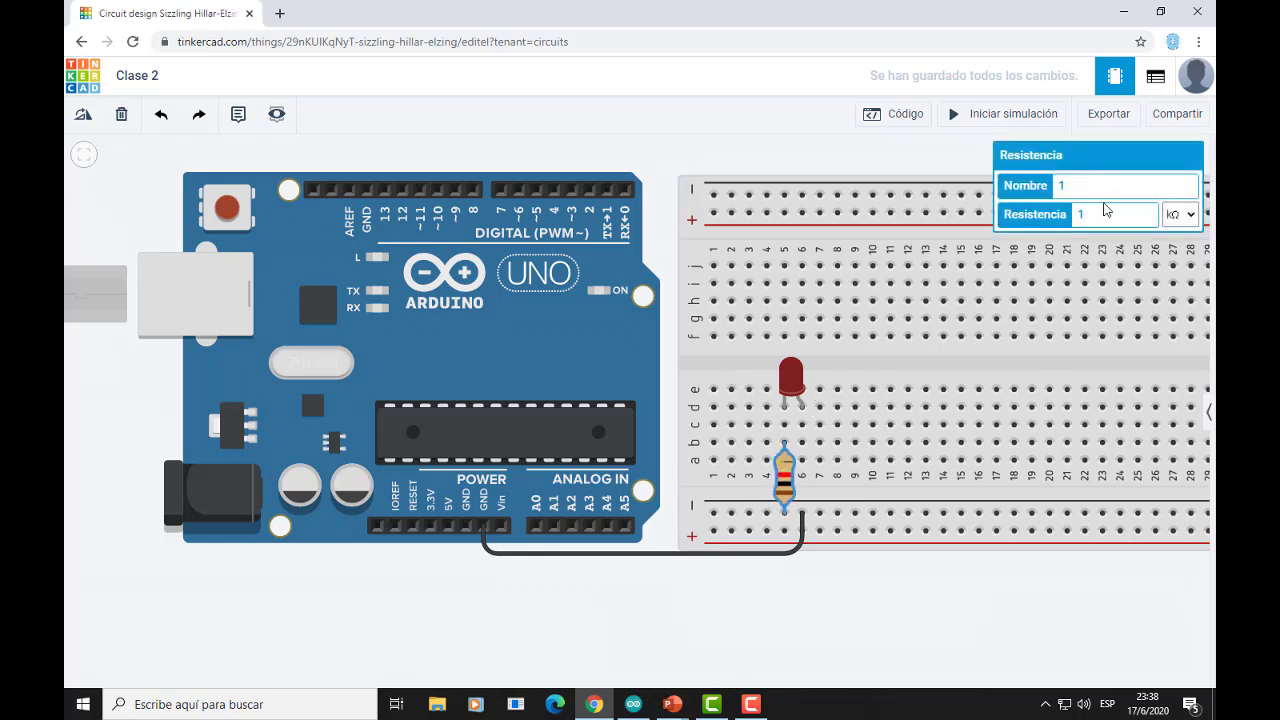
{"action": "type", "text": "5"}
{"action": "key", "text": "BackSpace"}
{"action": "key", "text": "BackSpace"}
{"action": "type", "text": "3030"}
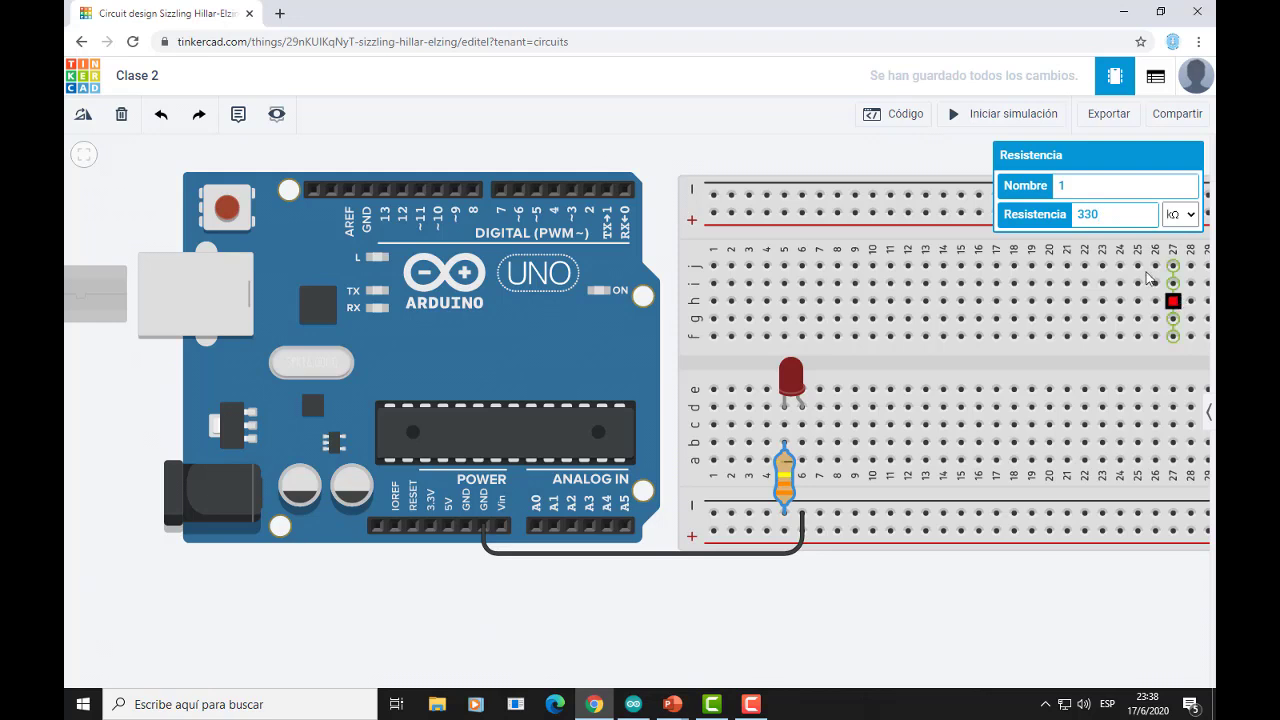
{"action": "left_click", "coordinate": [1182, 216]}
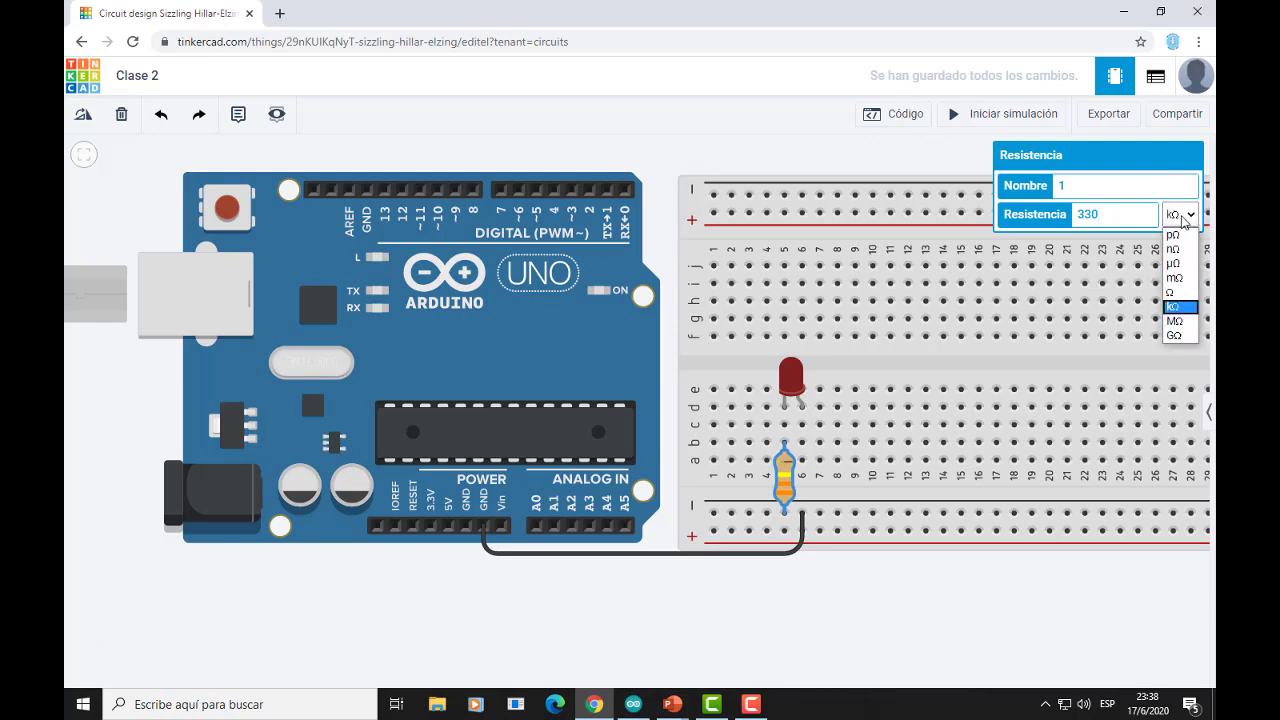
{"action": "left_click", "coordinate": [1172, 292]}
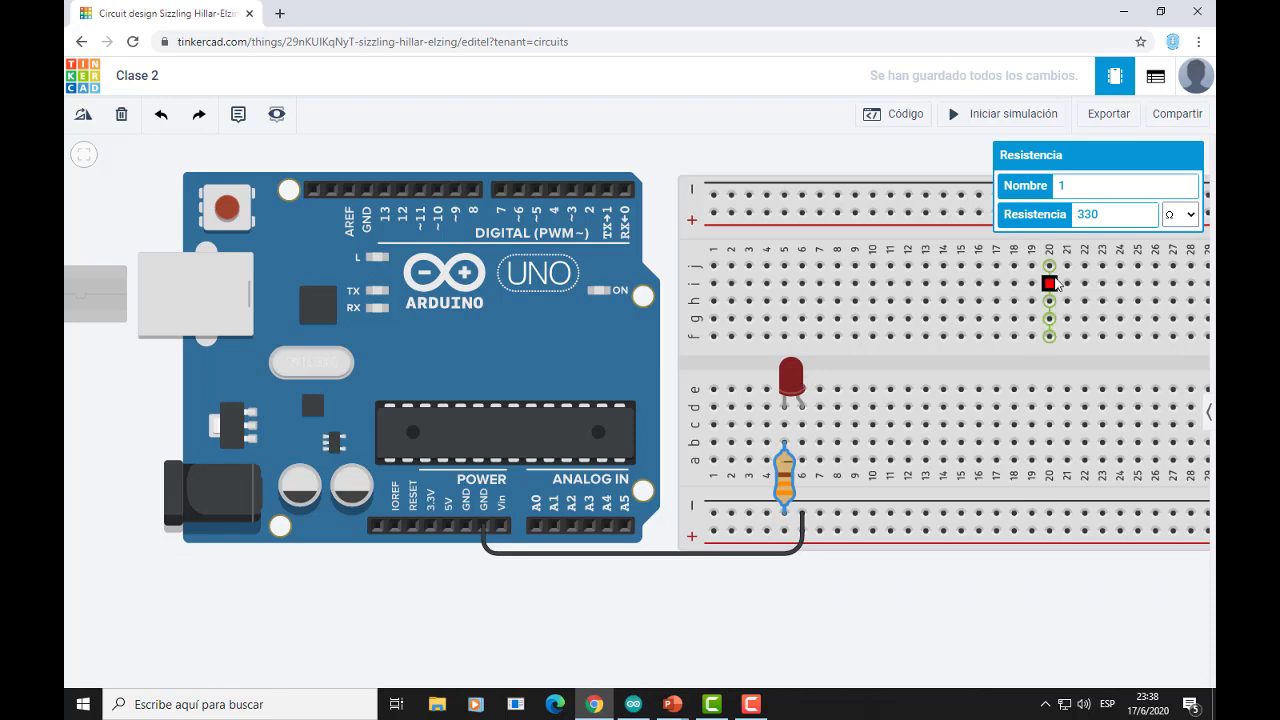
Move the ground wire's breadboard end along the negative rail to column 10 and align its corner point beneath it.
{"action": "left_click", "coordinate": [781, 558]}
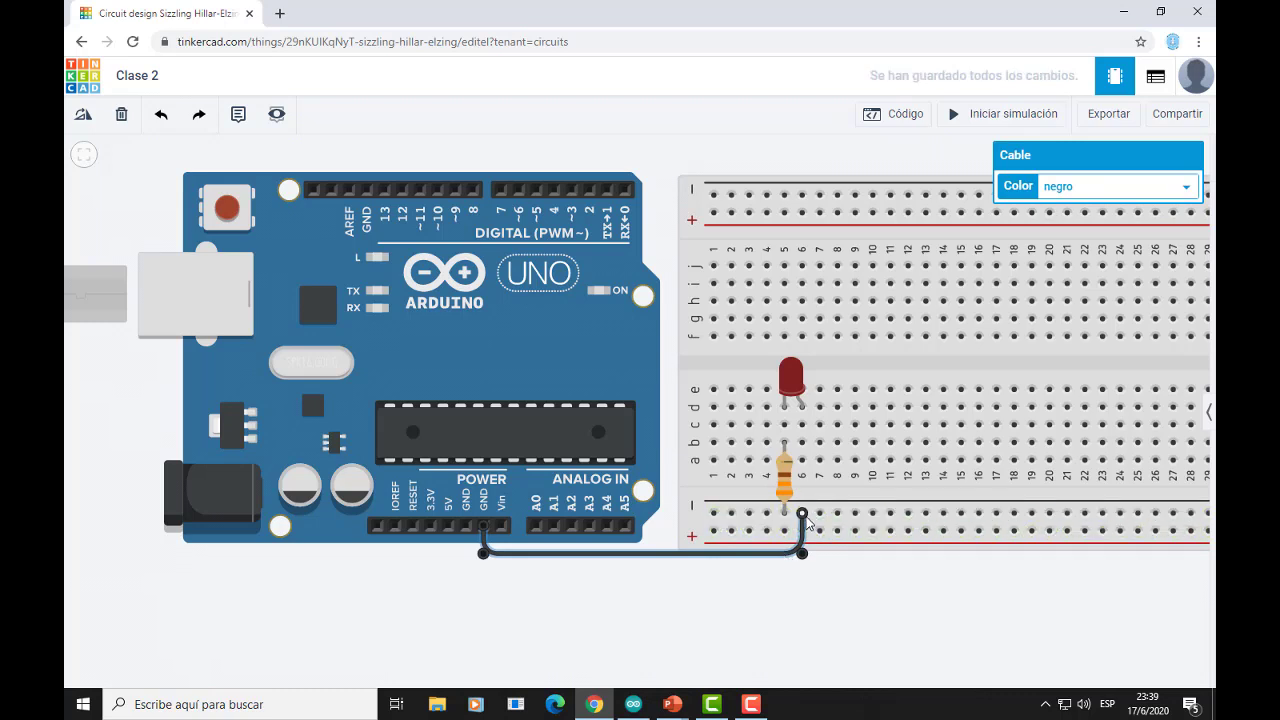
{"action": "left_click_drag", "start_coordinate": [803, 514], "coordinate": [871, 514]}
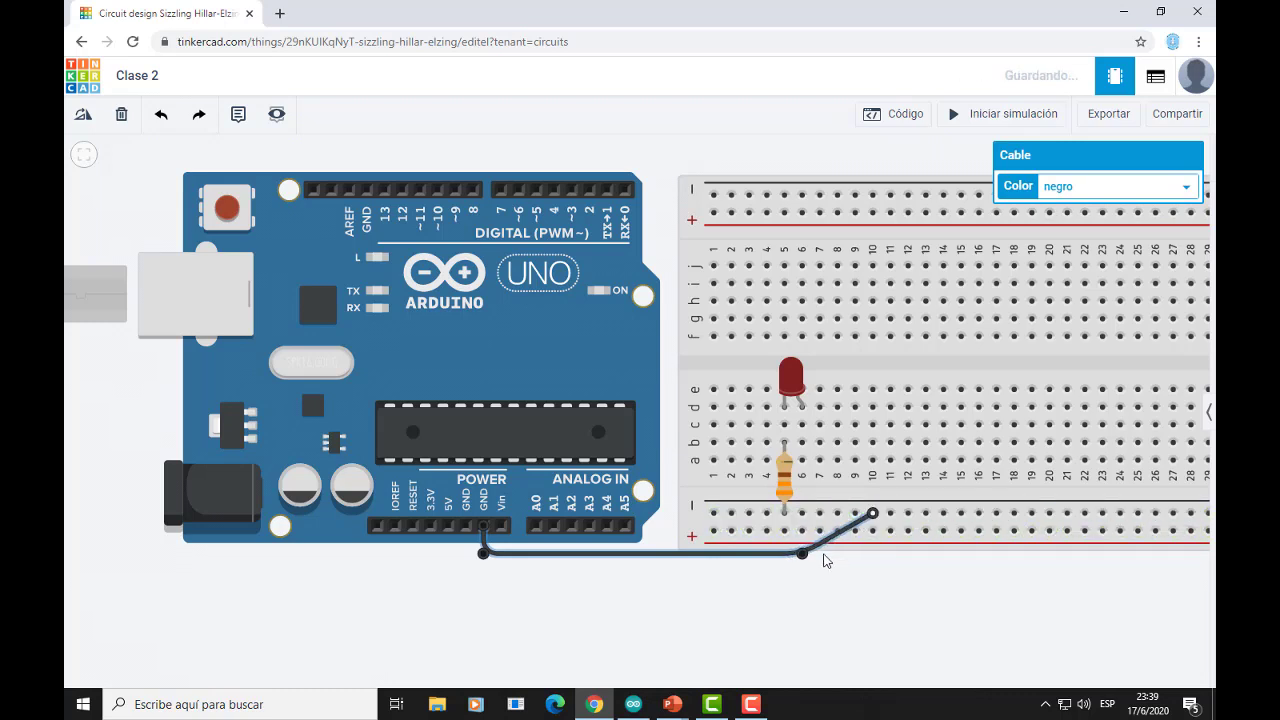
{"action": "left_click_drag", "start_coordinate": [801, 553], "coordinate": [873, 556]}
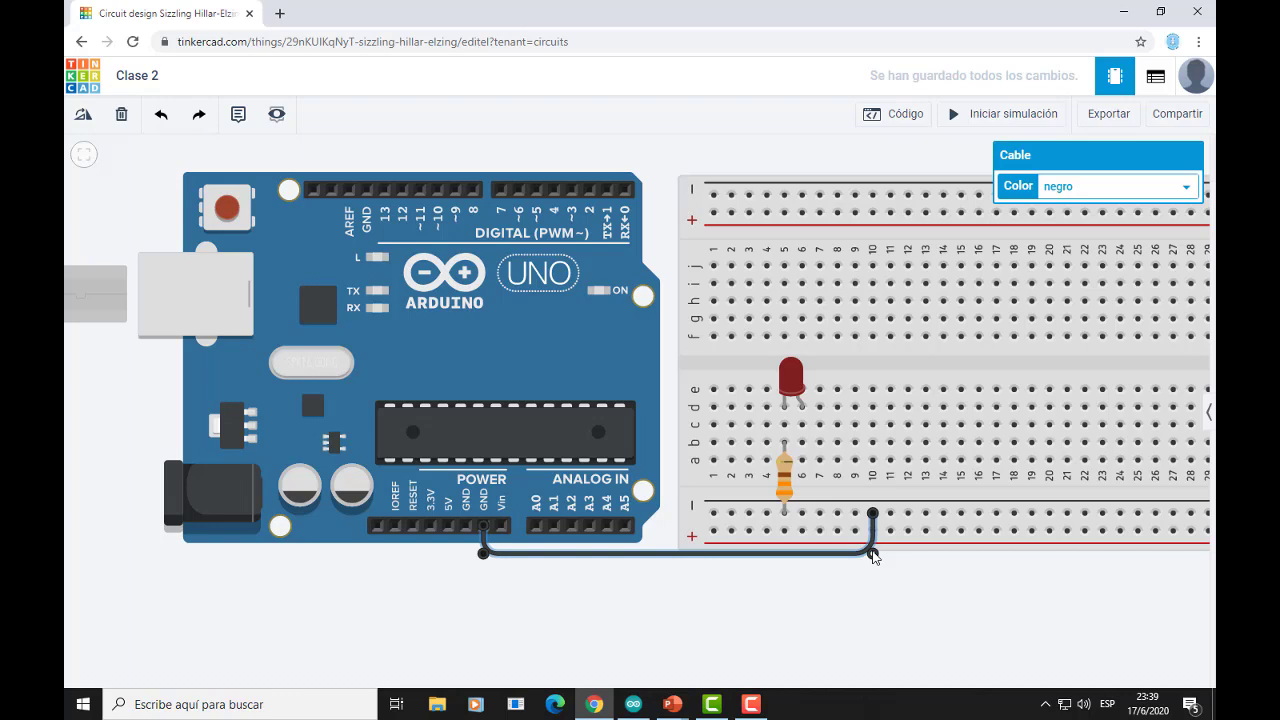
Shift the resistor one column over to column 6 and return it to column 5.
{"action": "left_click", "coordinate": [785, 497]}
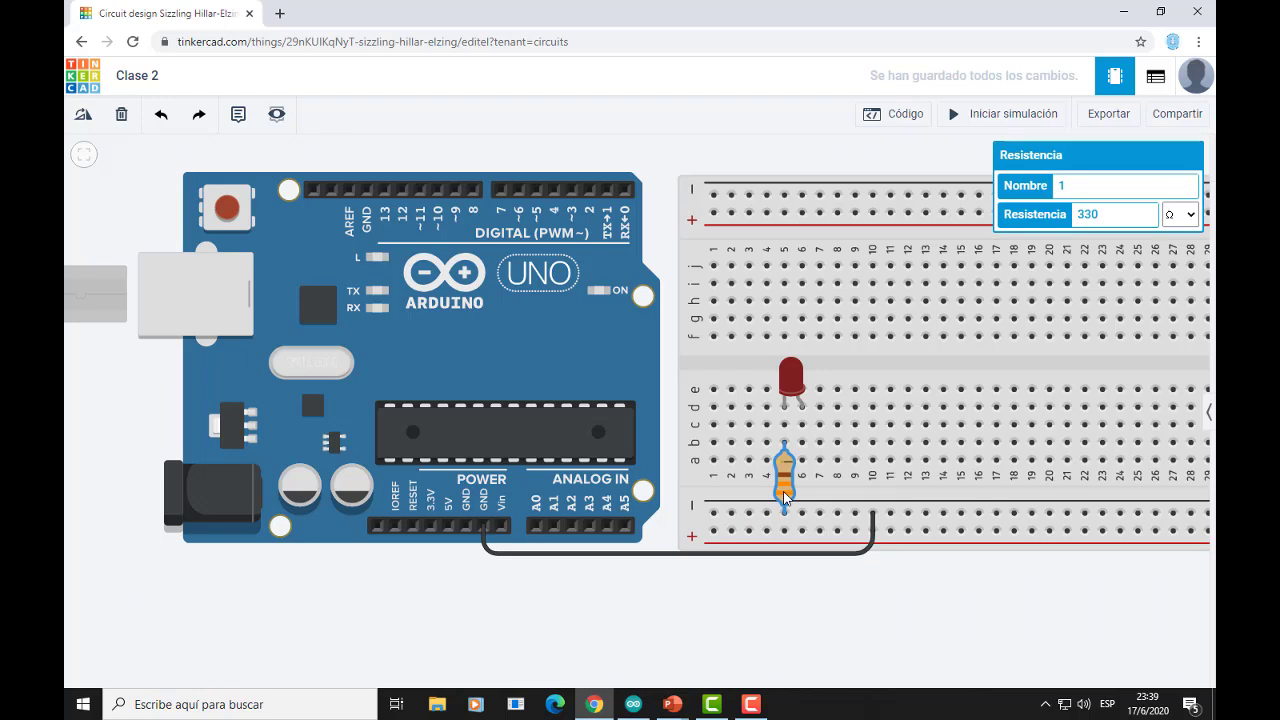
{"action": "key", "text": "Right"}
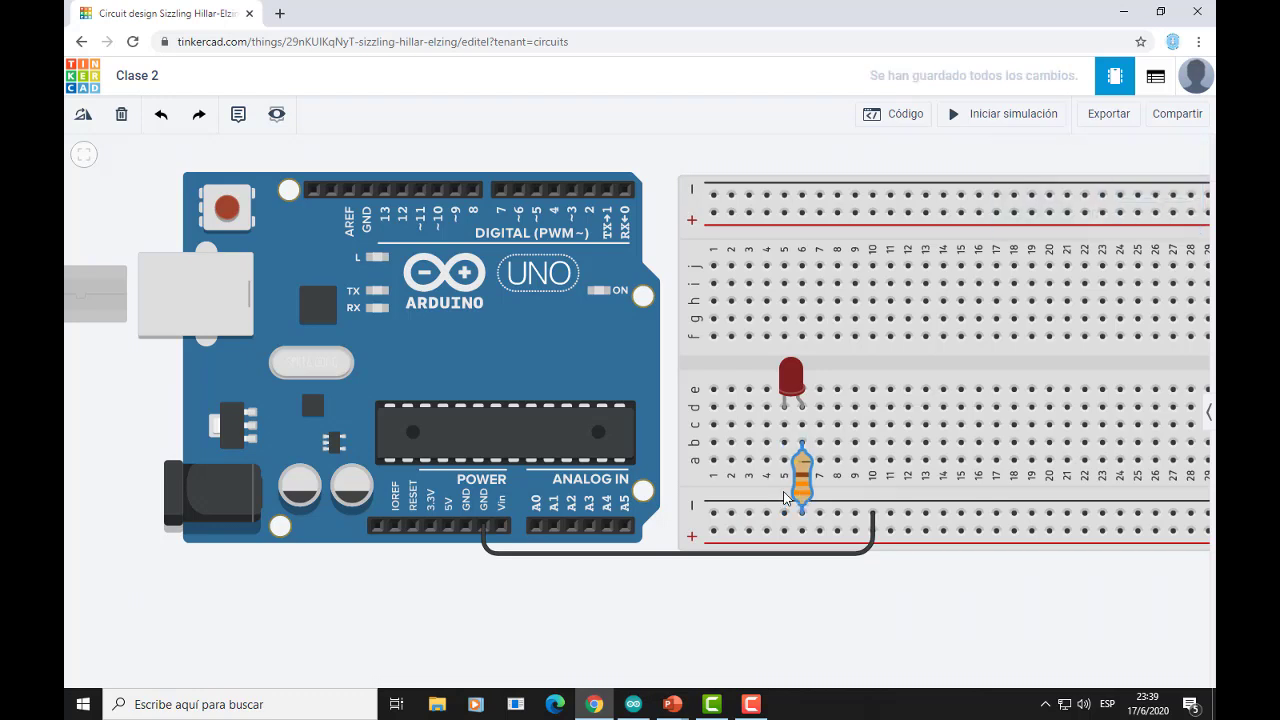
{"action": "key", "text": "Left"}
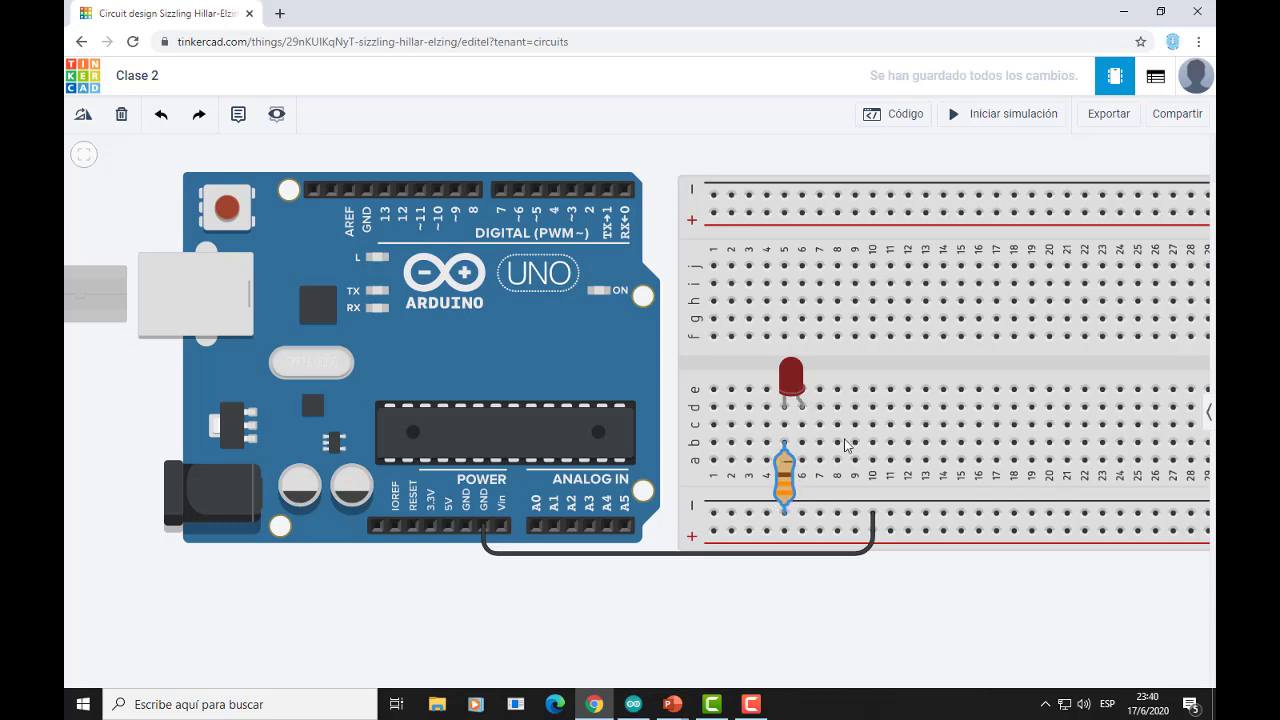
Examine up close how the resistor and LED leads line up with the breadboard's columns and negative rail.
{"action": "scroll", "coordinate": [800, 474], "scroll_direction": "up", "scroll_amount": 5}
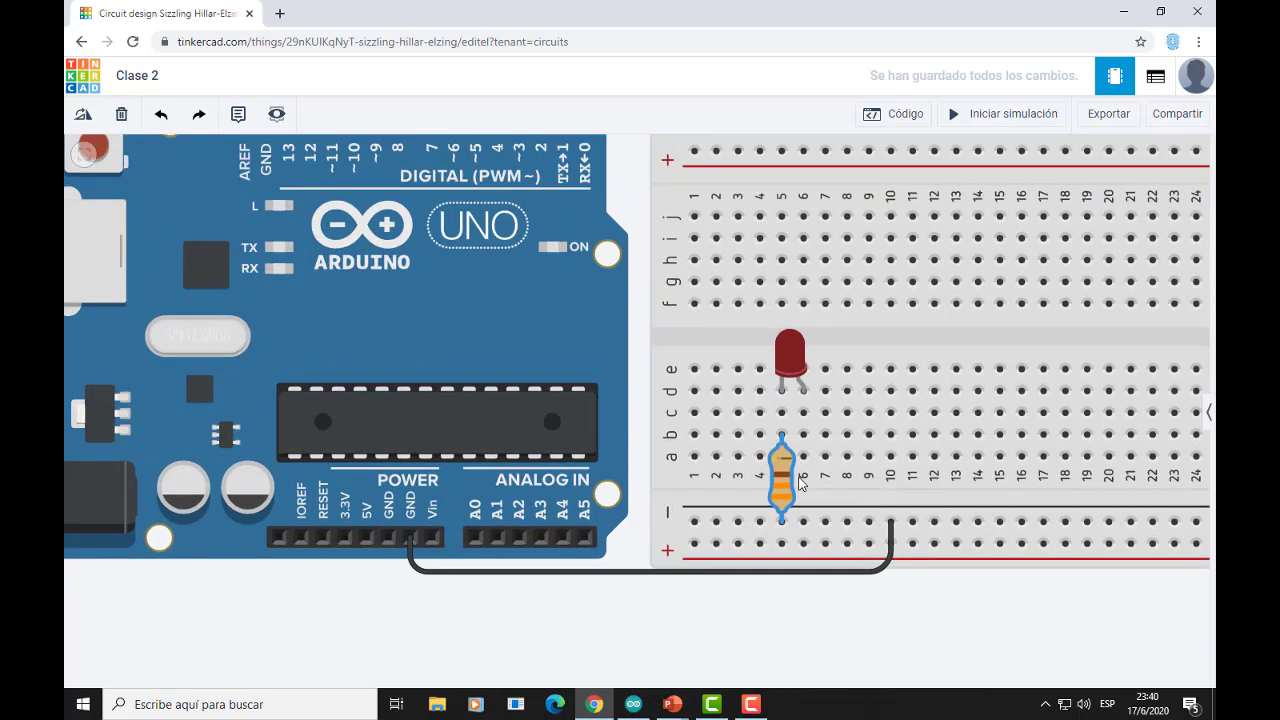
{"action": "scroll", "coordinate": [784, 496], "scroll_direction": "up", "scroll_amount": 2}
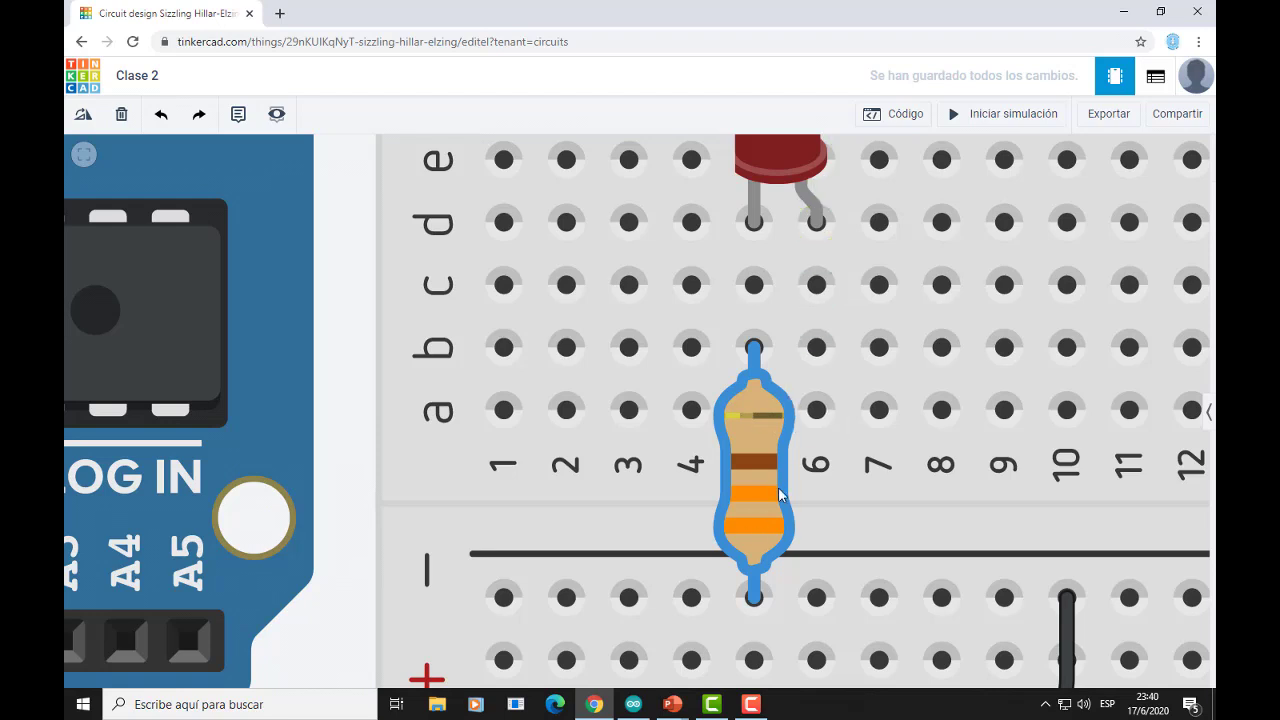
{"action": "left_click_drag", "start_coordinate": [747, 447], "coordinate": [747, 477]}
{"action": "scroll", "coordinate": [988, 410], "scroll_direction": "down", "scroll_amount": 1}
{"action": "scroll", "coordinate": [988, 410], "scroll_direction": "up", "scroll_amount": 1}
{"action": "scroll", "coordinate": [988, 410], "scroll_direction": "down", "scroll_amount": 1}
{"action": "scroll", "coordinate": [988, 410], "scroll_direction": "down", "scroll_amount": 1}
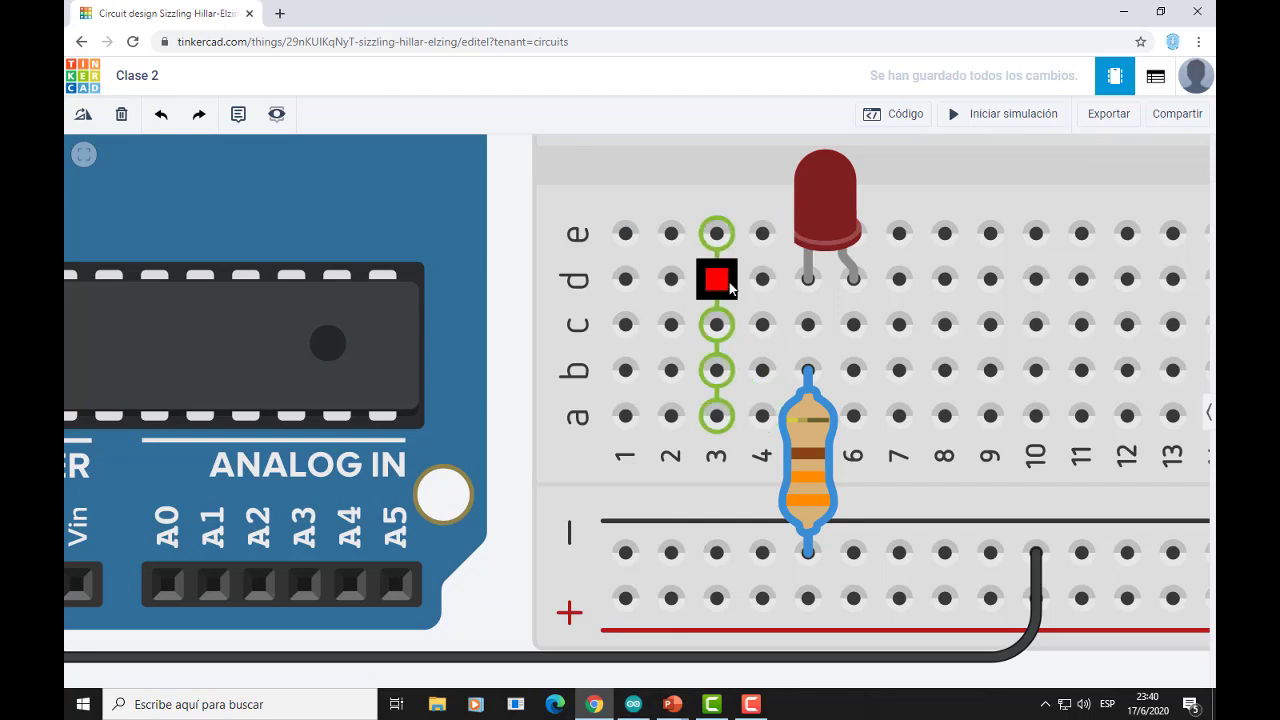
Move the LED along row d to columns 9 and 10 and return it to columns 5 and 6.
{"action": "left_click_drag", "start_coordinate": [821, 228], "coordinate": [1040, 228]}
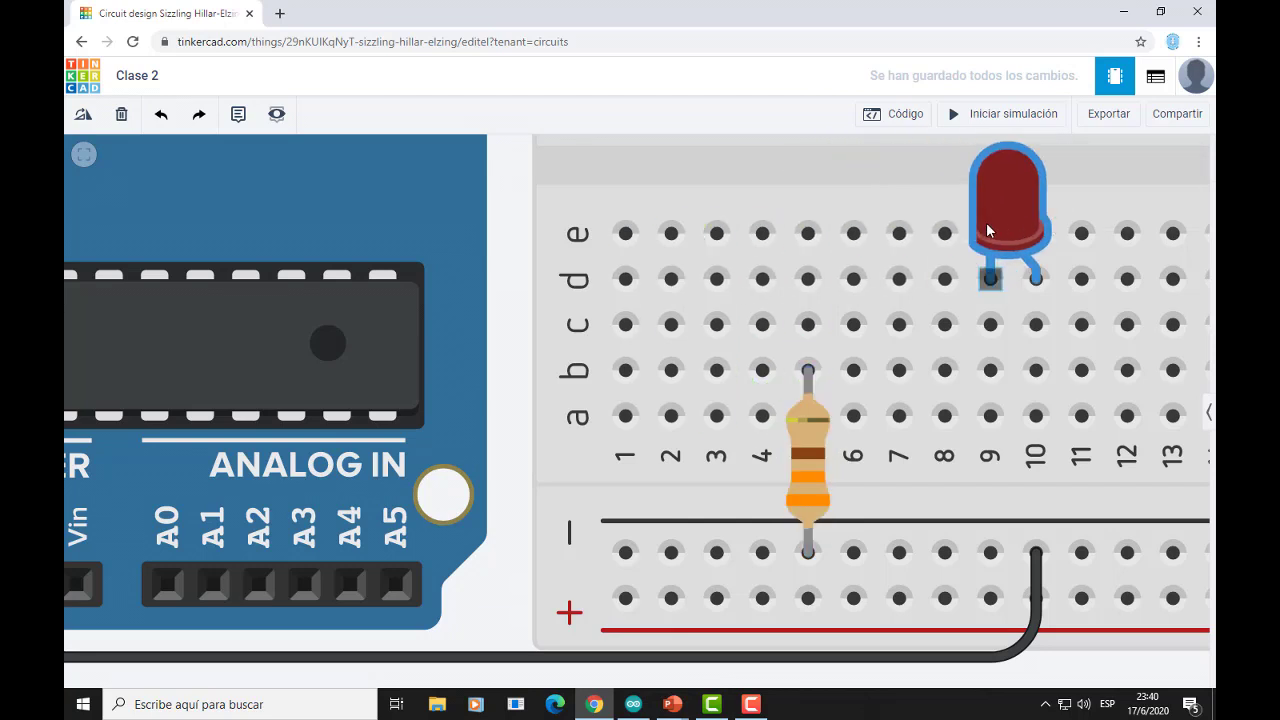
{"action": "left_click_drag", "start_coordinate": [1010, 232], "coordinate": [826, 236]}
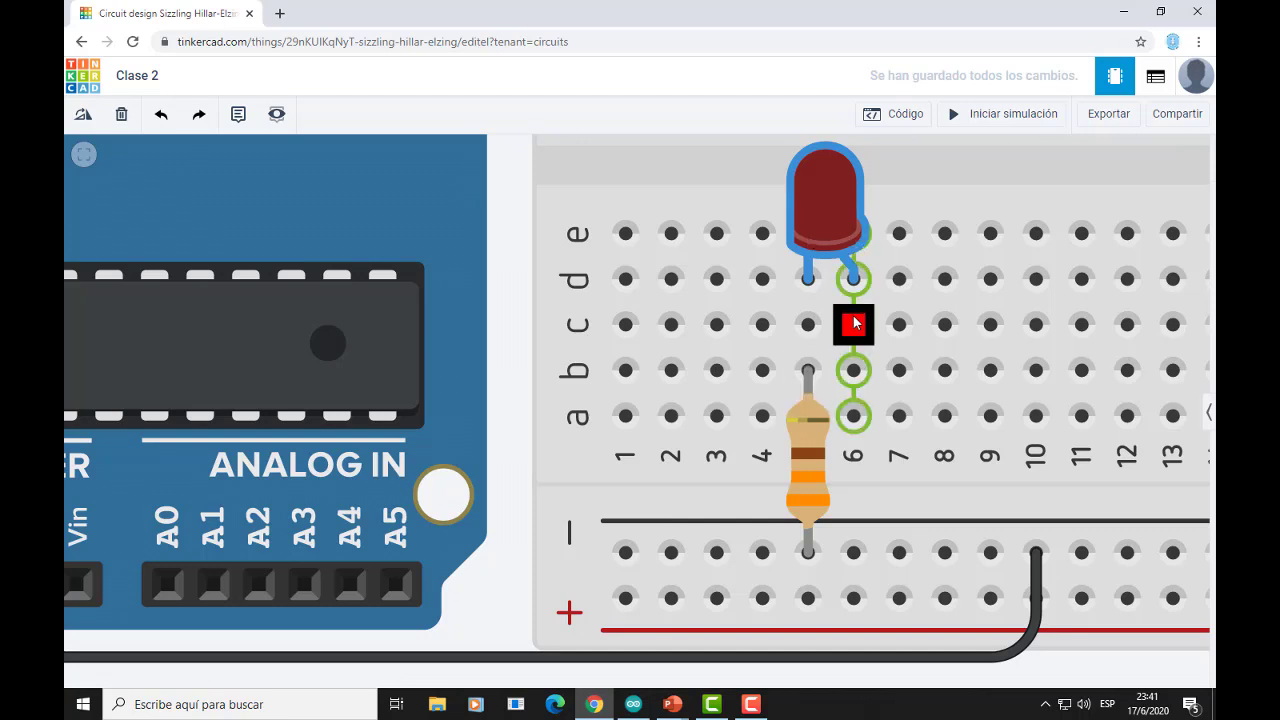
{"action": "scroll", "coordinate": [855, 368], "scroll_direction": "down", "scroll_amount": 2}
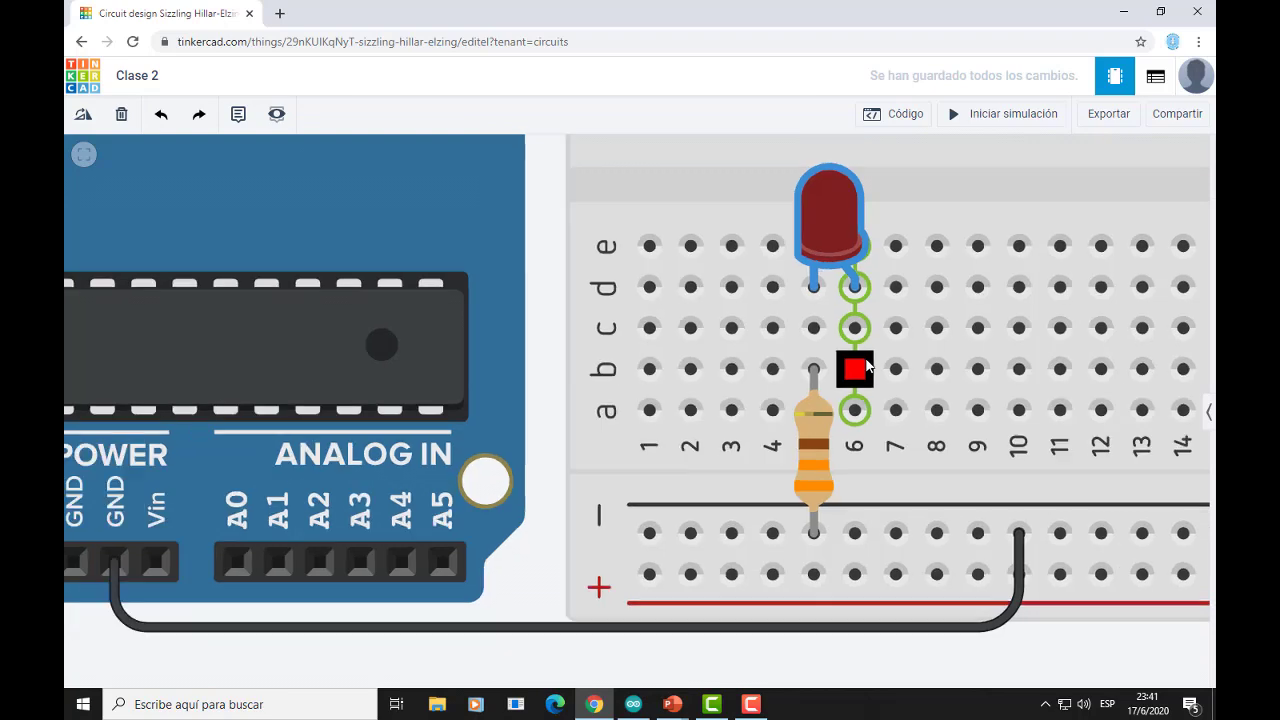
{"action": "scroll", "coordinate": [868, 368], "scroll_direction": "down", "scroll_amount": 3}
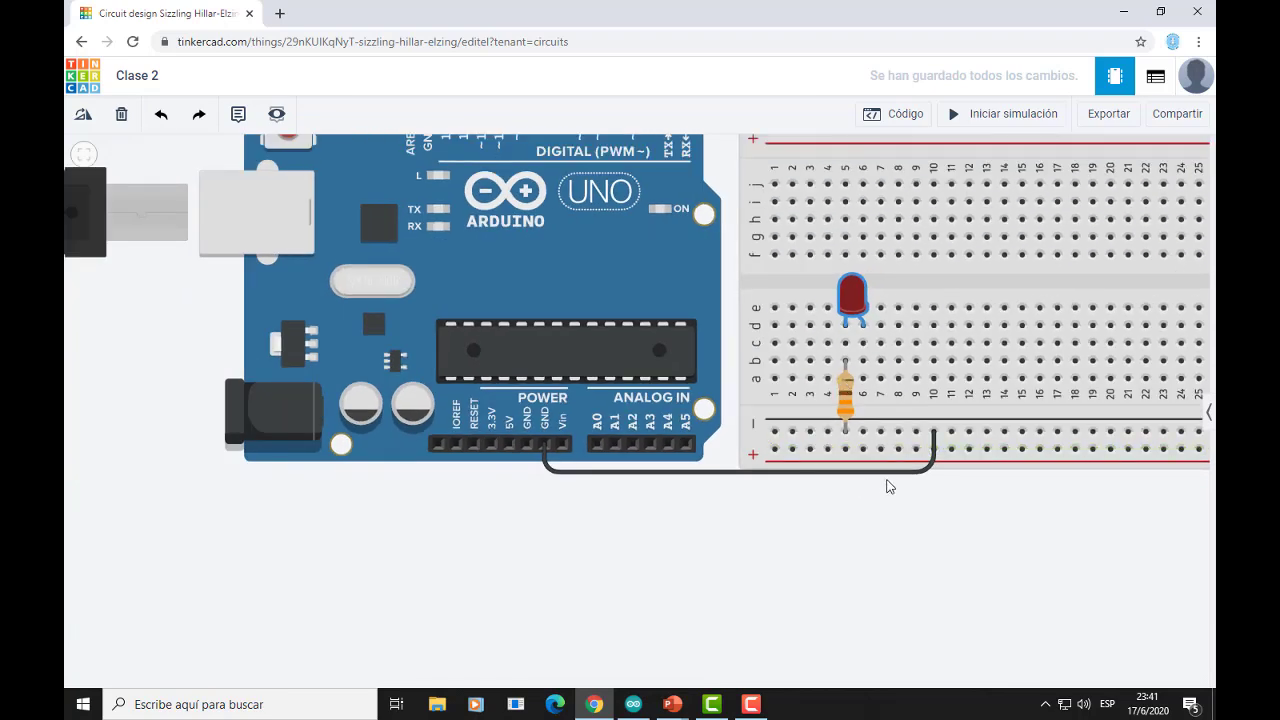
Wire the LED's lead in breadboard column 6, row c, to Arduino digital pin 13, routing it up column 7 and above the board.
{"action": "scroll", "coordinate": [889, 486], "scroll_direction": "up", "scroll_amount": 2}
{"action": "left_click", "coordinate": [1031, 626]}
{"action": "scroll", "coordinate": [1043, 674], "scroll_direction": "down", "scroll_amount": 1}
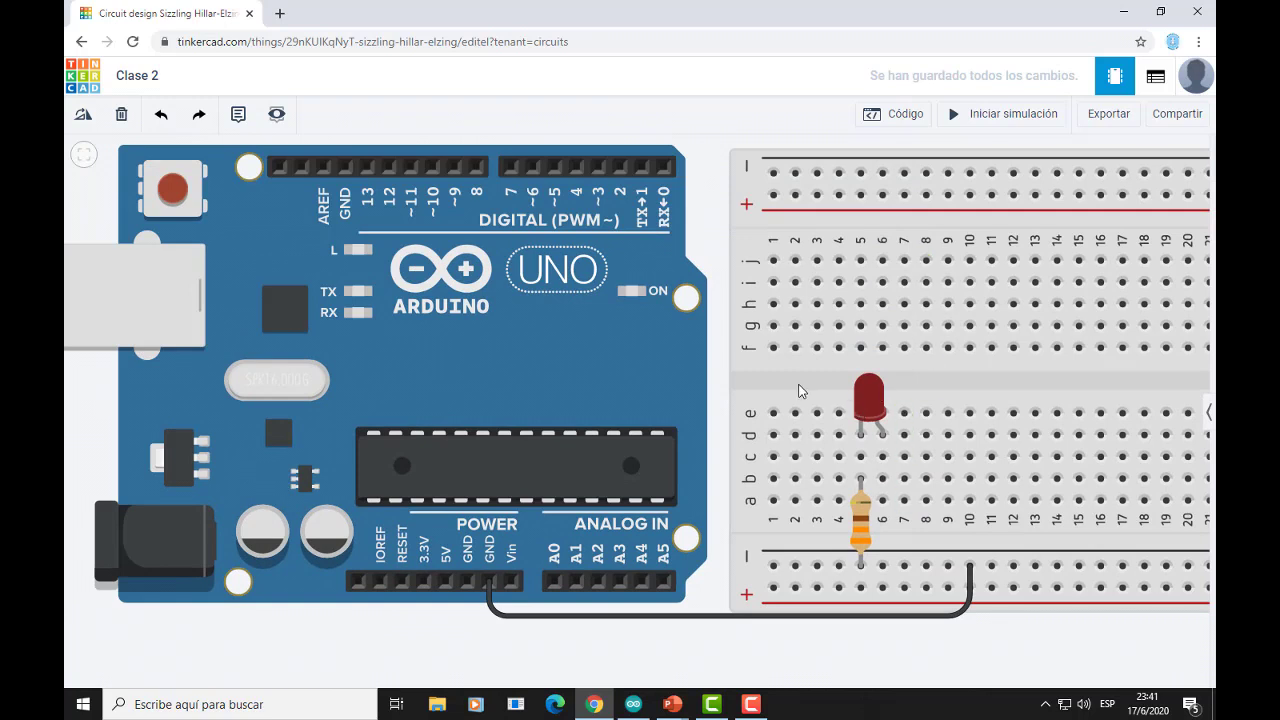
{"action": "left_click_drag", "start_coordinate": [797, 382], "coordinate": [790, 393]}
{"action": "key", "text": "ctrl+z"}
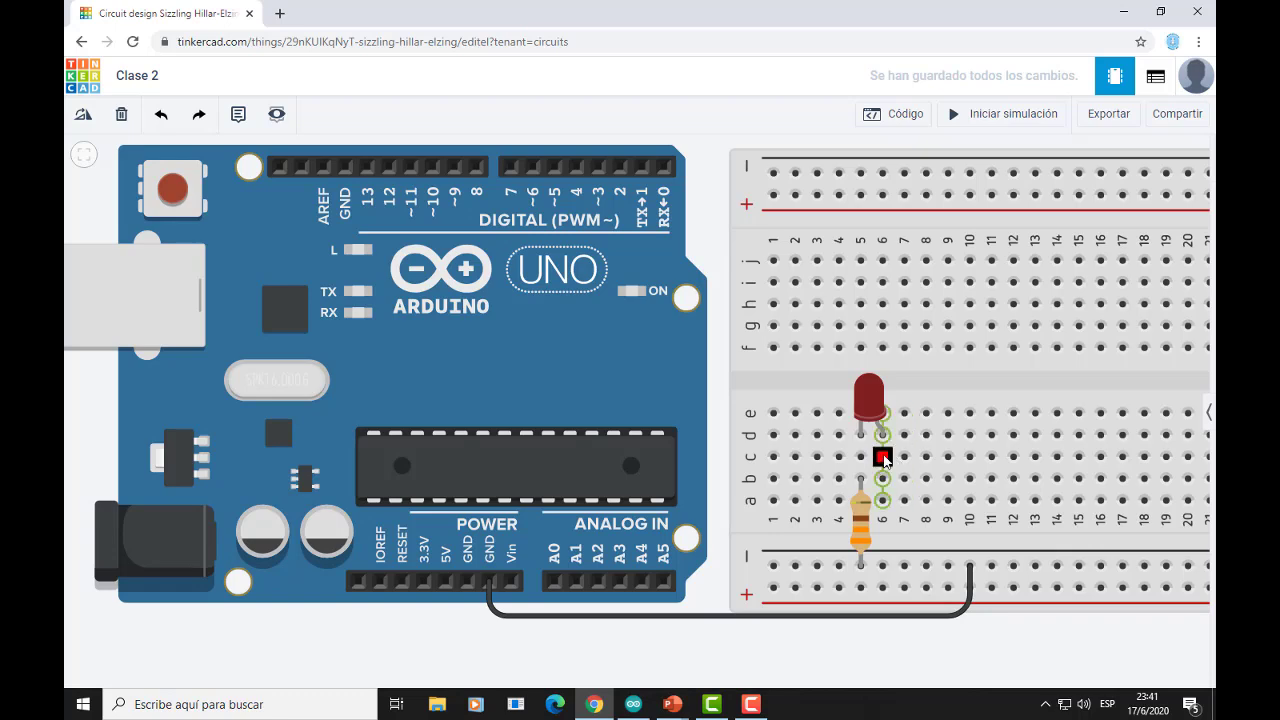
{"action": "scroll", "coordinate": [886, 460], "scroll_direction": "down", "scroll_amount": 1}
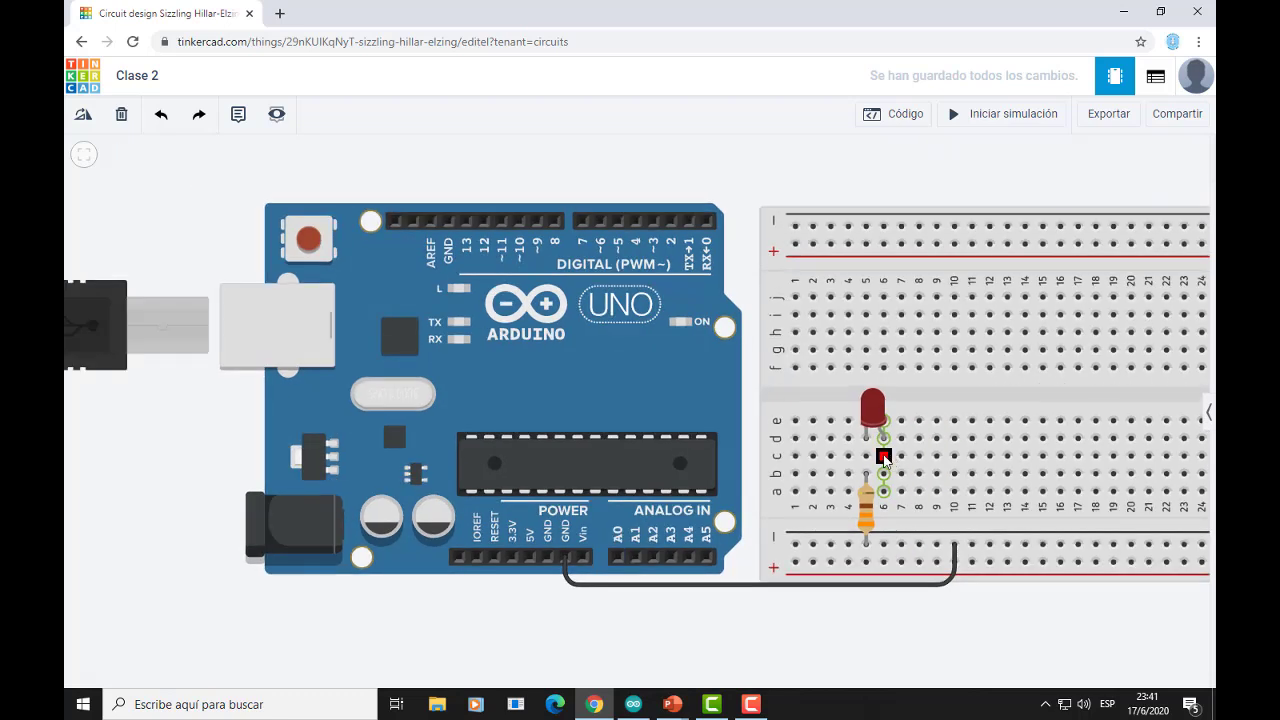
{"action": "left_click", "coordinate": [884, 457]}
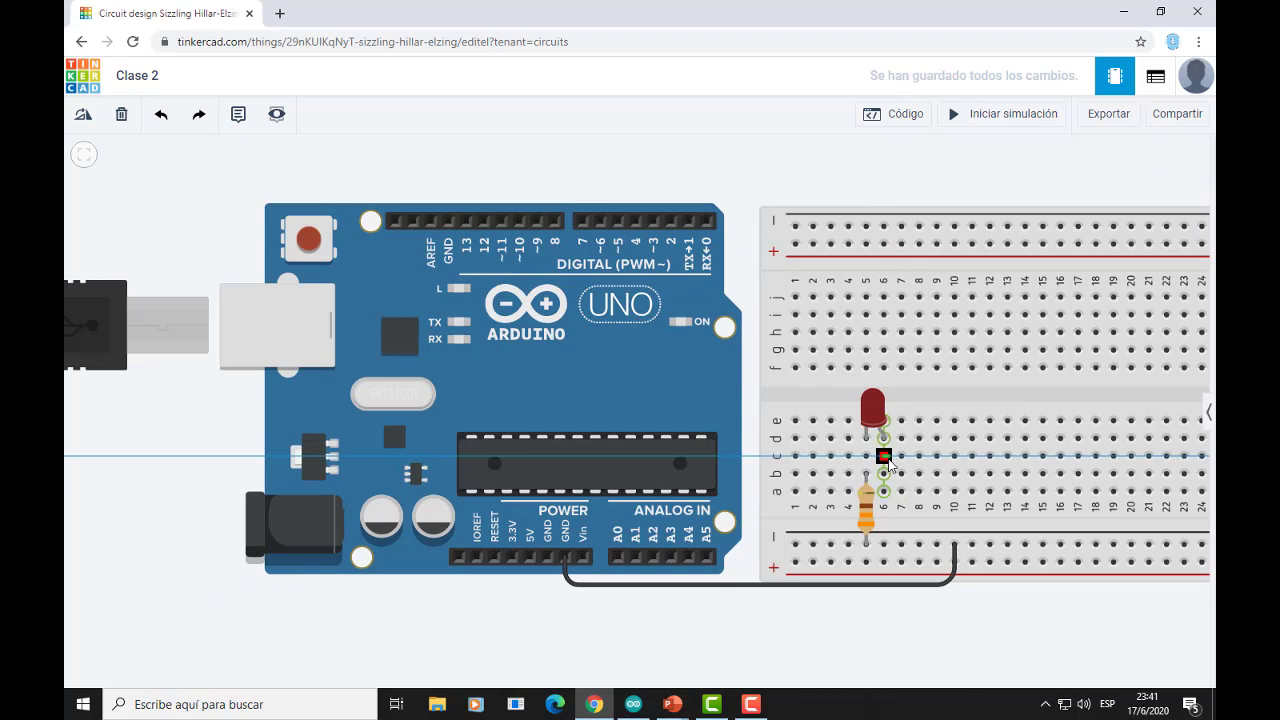
{"action": "left_click", "coordinate": [909, 456]}
{"action": "left_click", "coordinate": [910, 186]}
{"action": "left_click", "coordinate": [464, 186]}
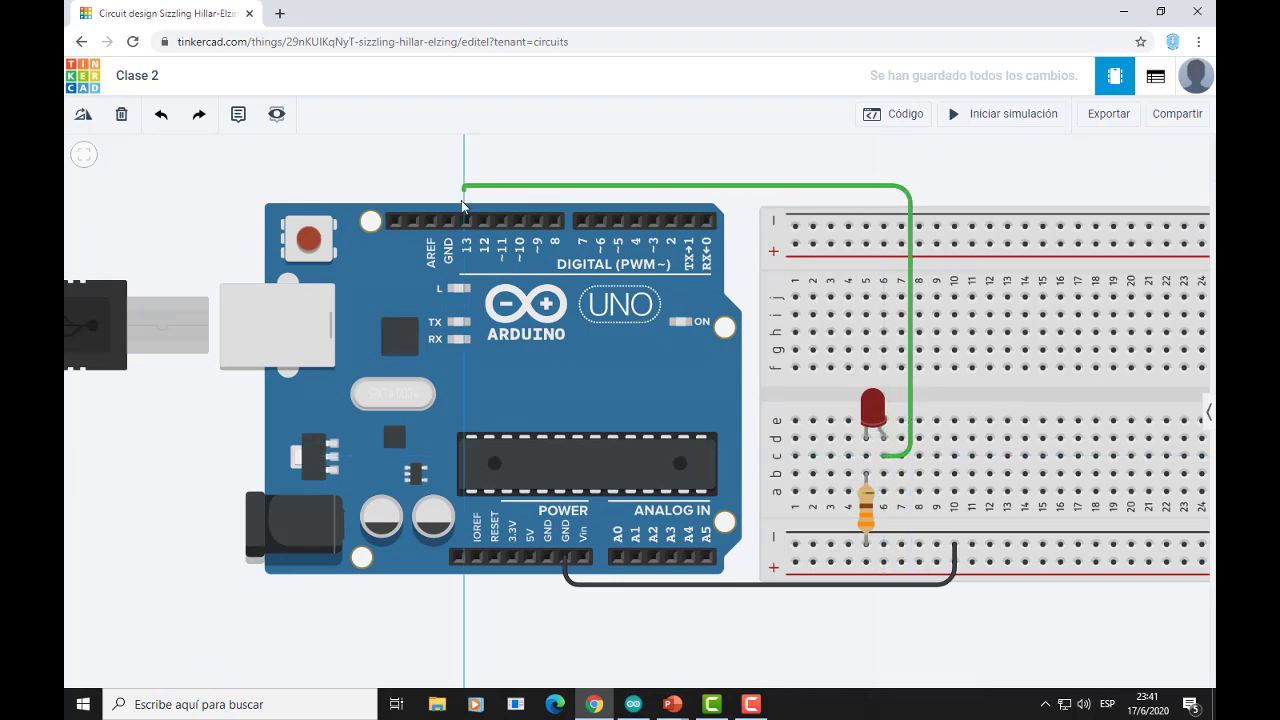
{"action": "left_click", "coordinate": [464, 228]}
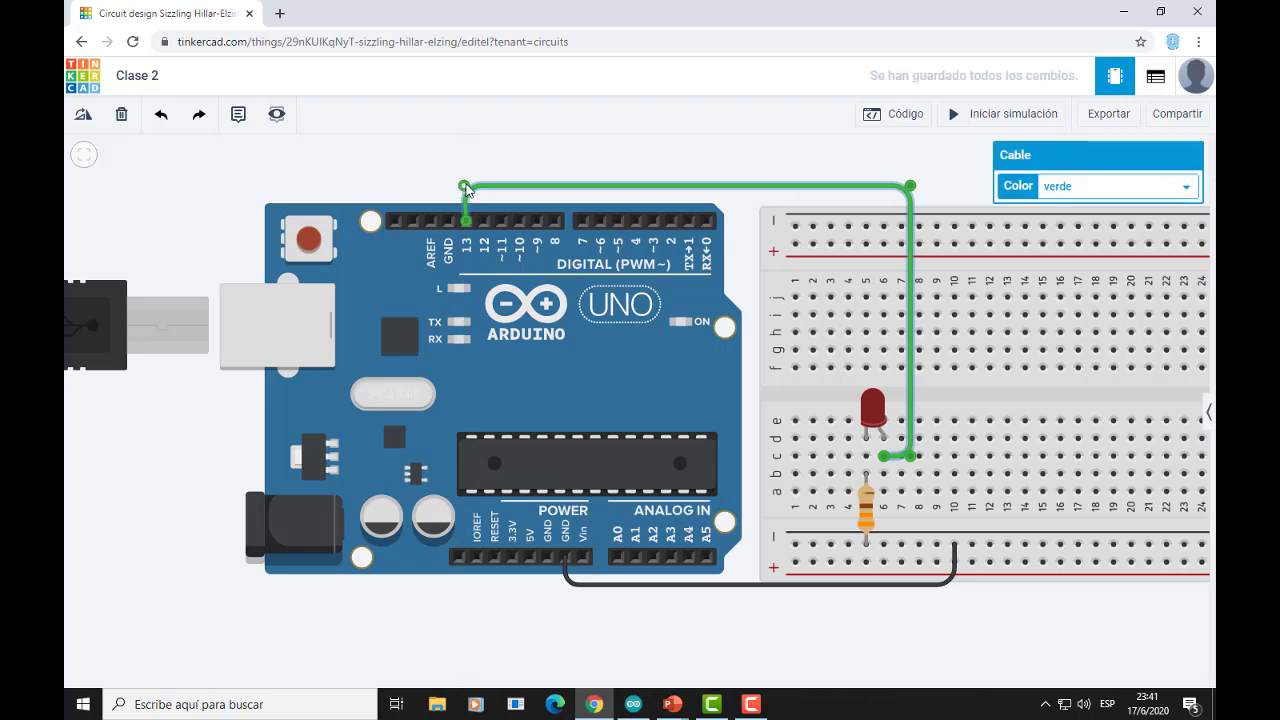
Set the pin 13 wire's colour to red (rojo) and start the circuit simulation.
{"action": "left_click", "coordinate": [1101, 189]}
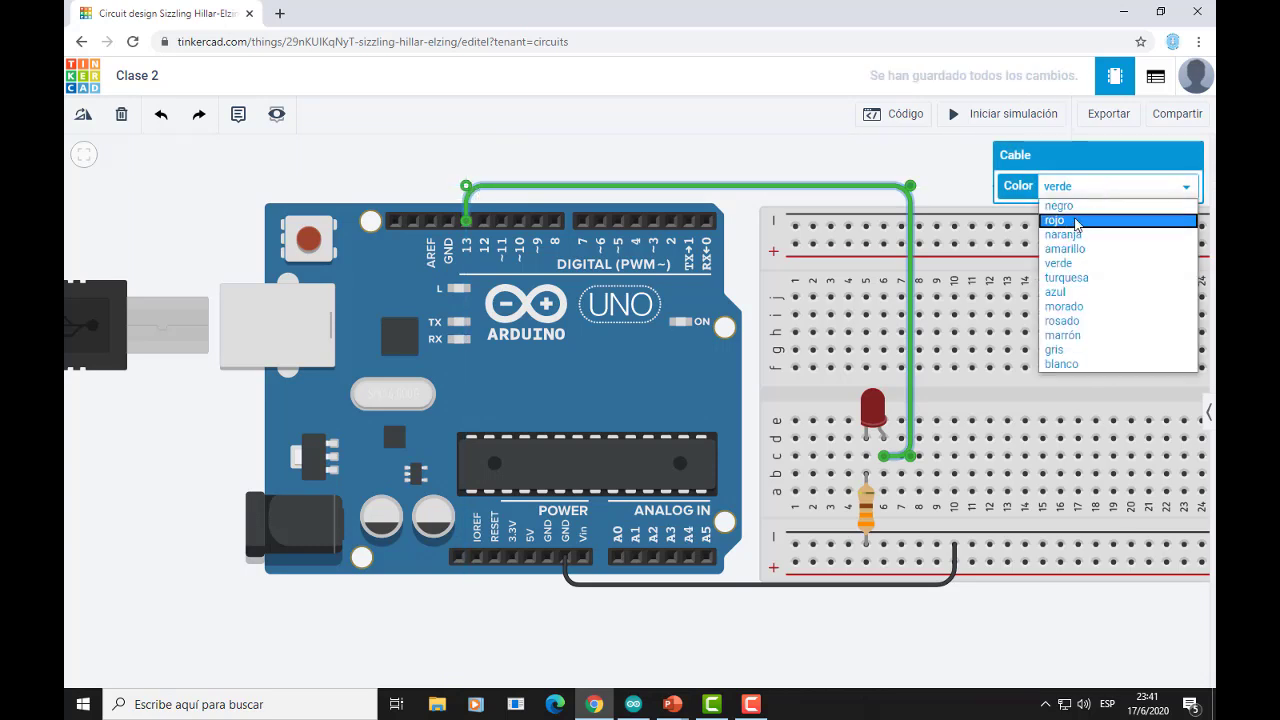
{"action": "left_click", "coordinate": [1070, 220]}
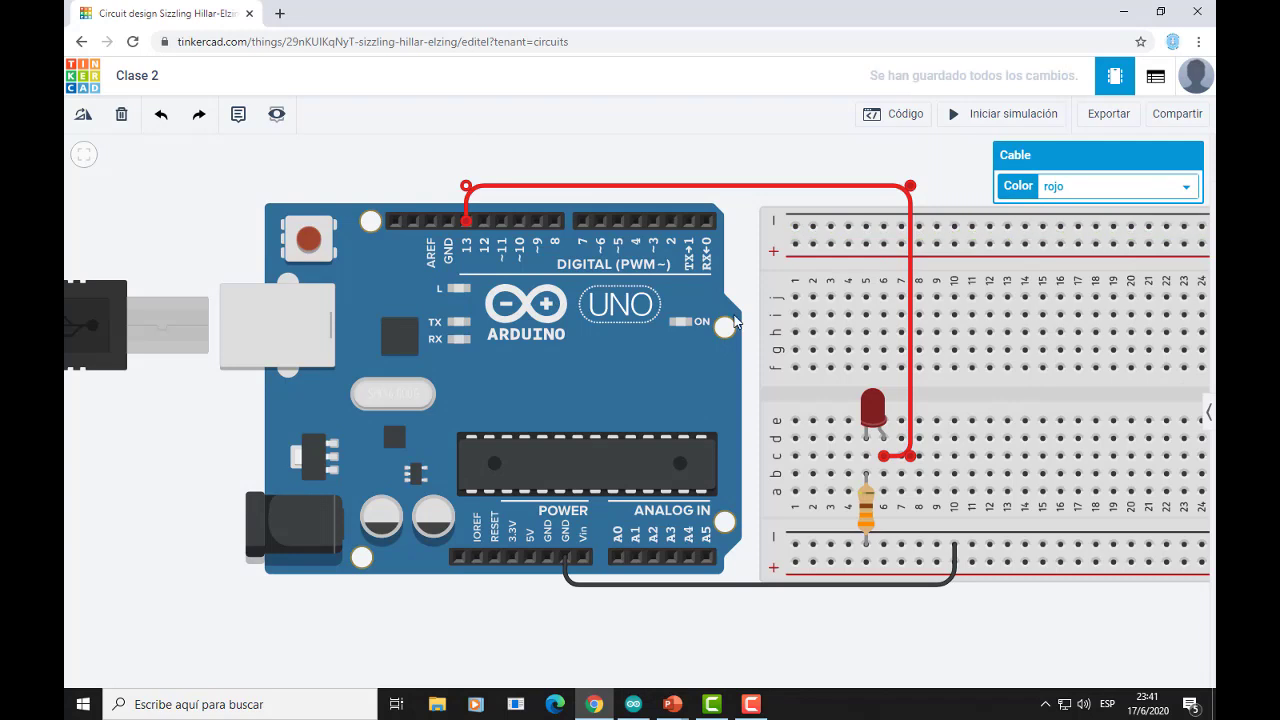
{"action": "left_click", "coordinate": [1020, 607]}
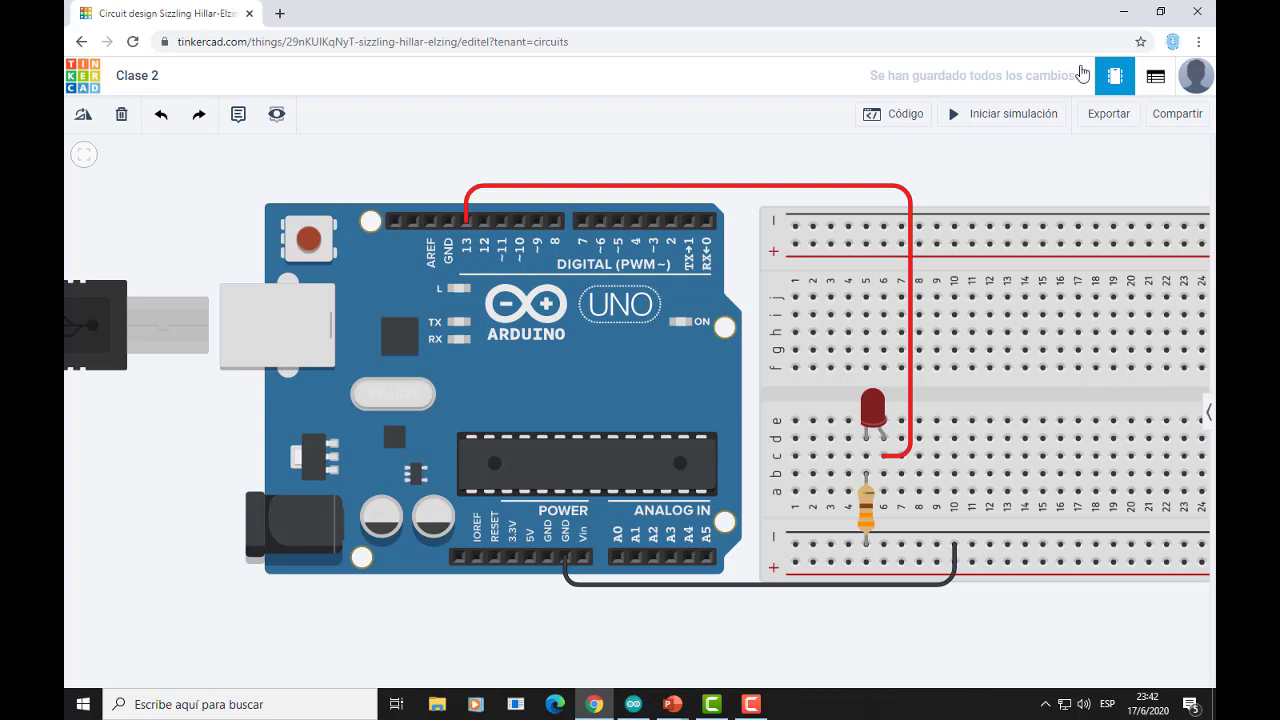
{"action": "left_click", "coordinate": [1002, 120]}
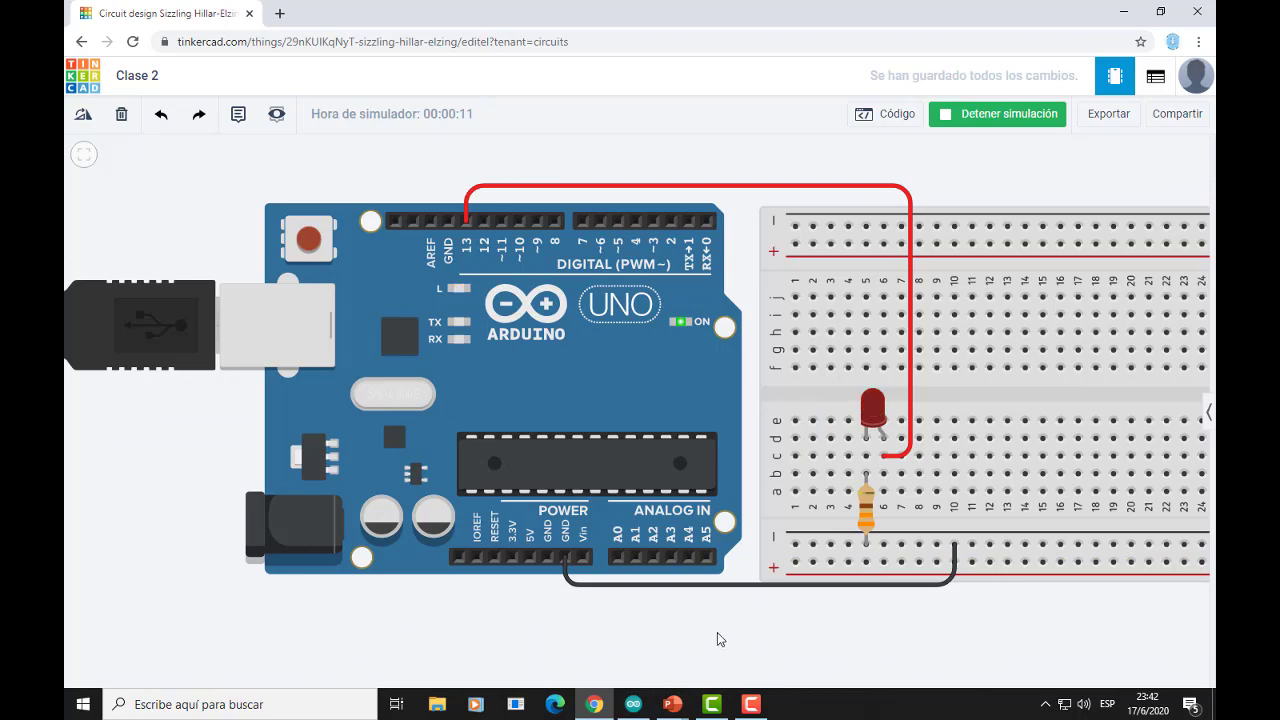
Review the Ejercicio 2 circuit slide in the PowerPoint slide show and switch to the S2-E1 sketch in the Arduino IDE.
{"action": "left_click", "coordinate": [672, 704]}
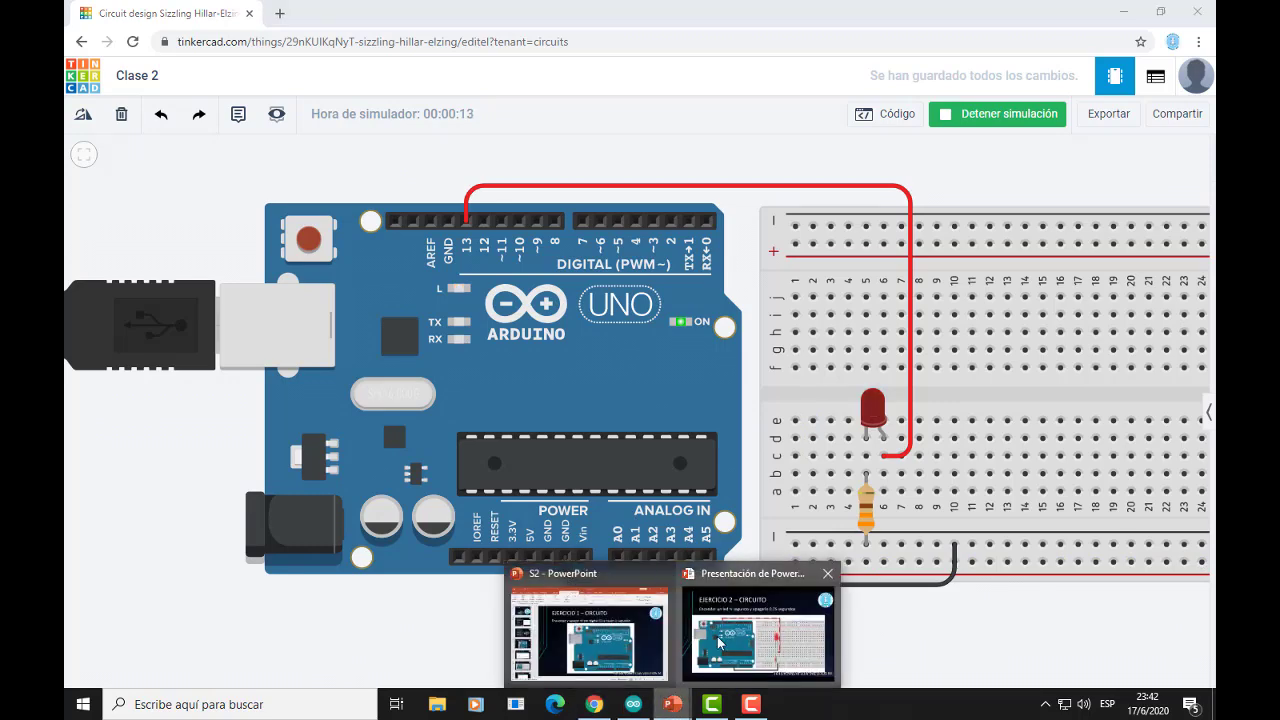
{"action": "left_click", "coordinate": [718, 642]}
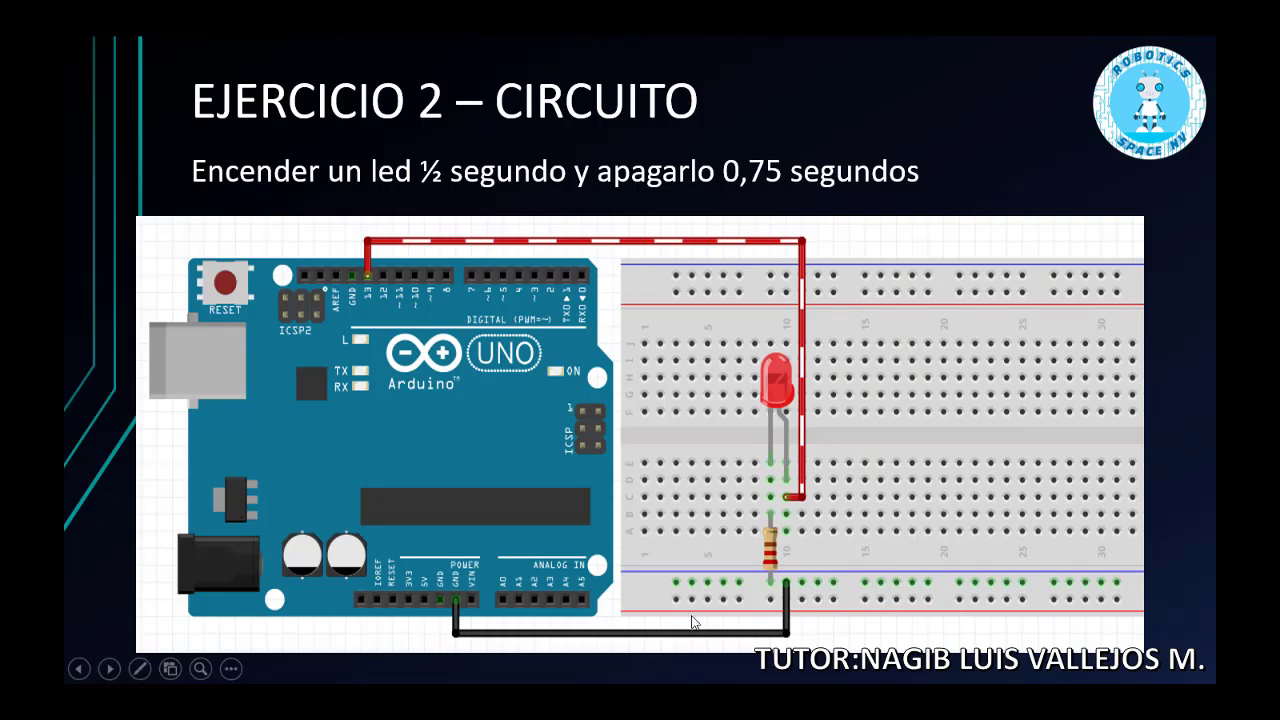
{"action": "key", "text": "alt+Tab"}
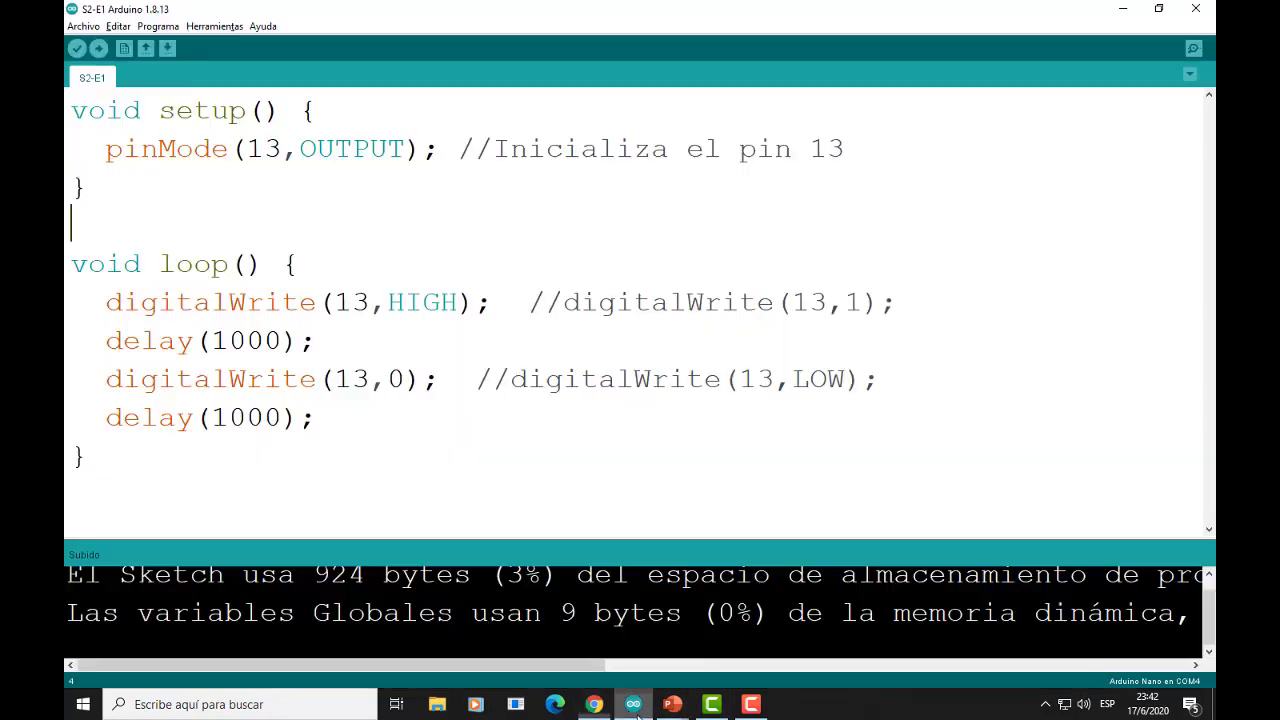
{"action": "left_click", "coordinate": [633, 704]}
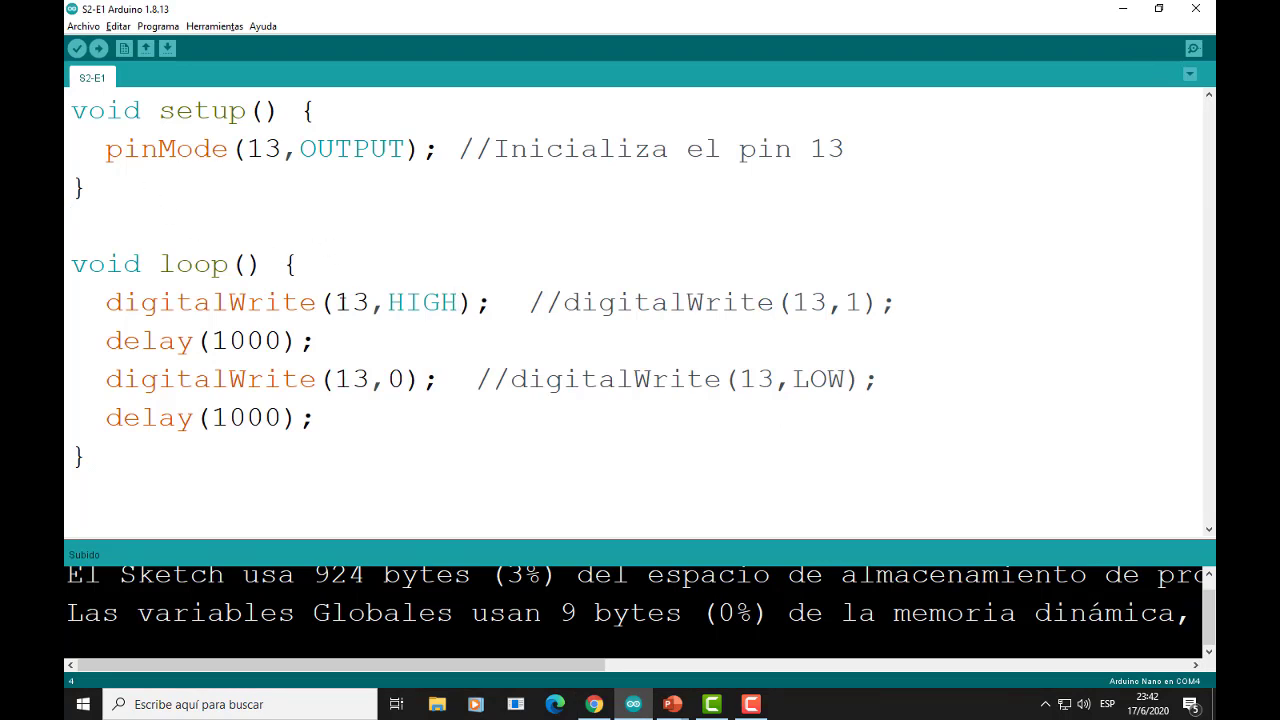
Replace HIGH with 1 in the first digitalWrite call and delete the comments after both digitalWrite lines and the pinMode line.
{"action": "left_click_drag", "start_coordinate": [386, 302], "coordinate": [463, 302]}
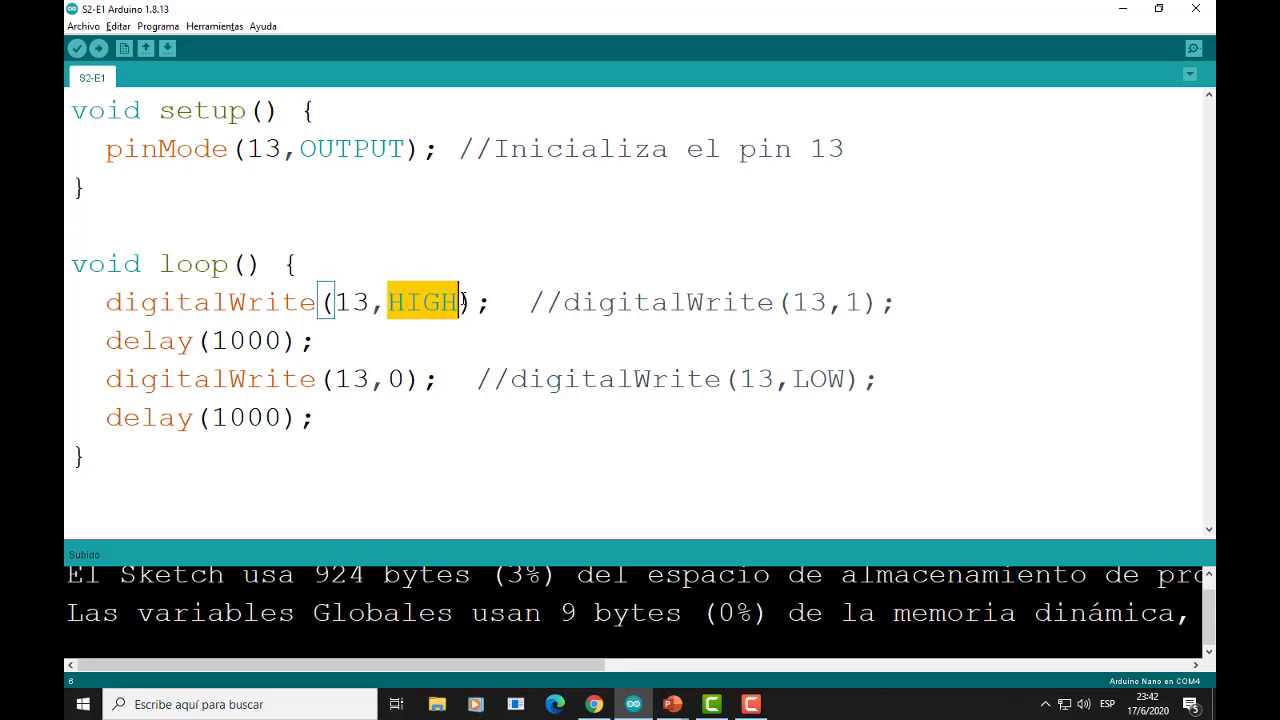
{"action": "type", "text": "1"}
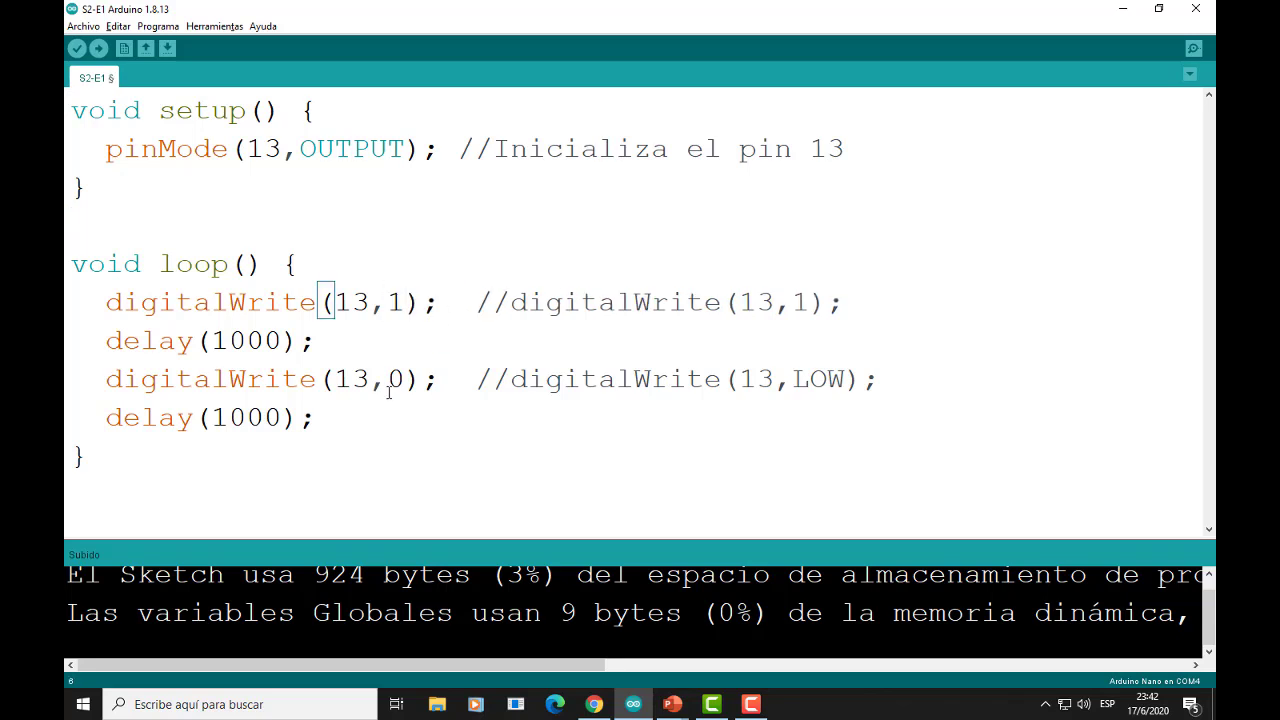
{"action": "left_click_drag", "start_coordinate": [477, 302], "coordinate": [858, 298]}
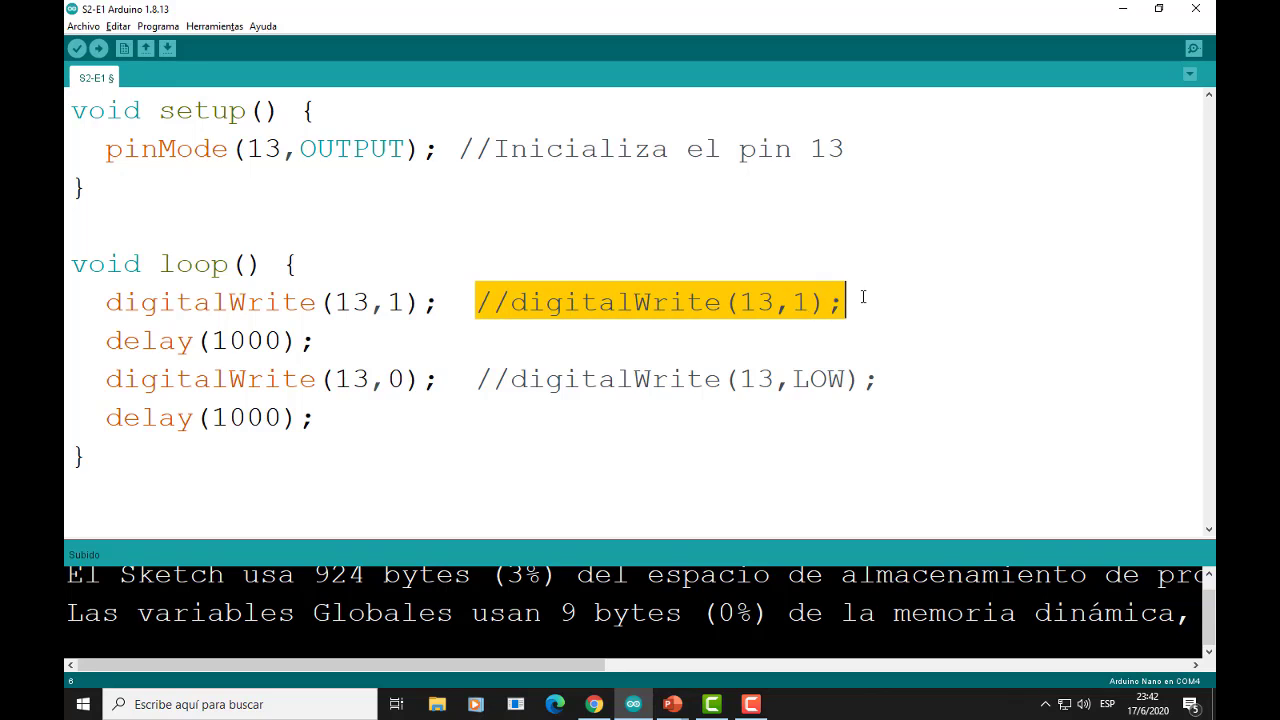
{"action": "key", "text": "BackSpace"}
{"action": "left_click_drag", "start_coordinate": [897, 379], "coordinate": [474, 380]}
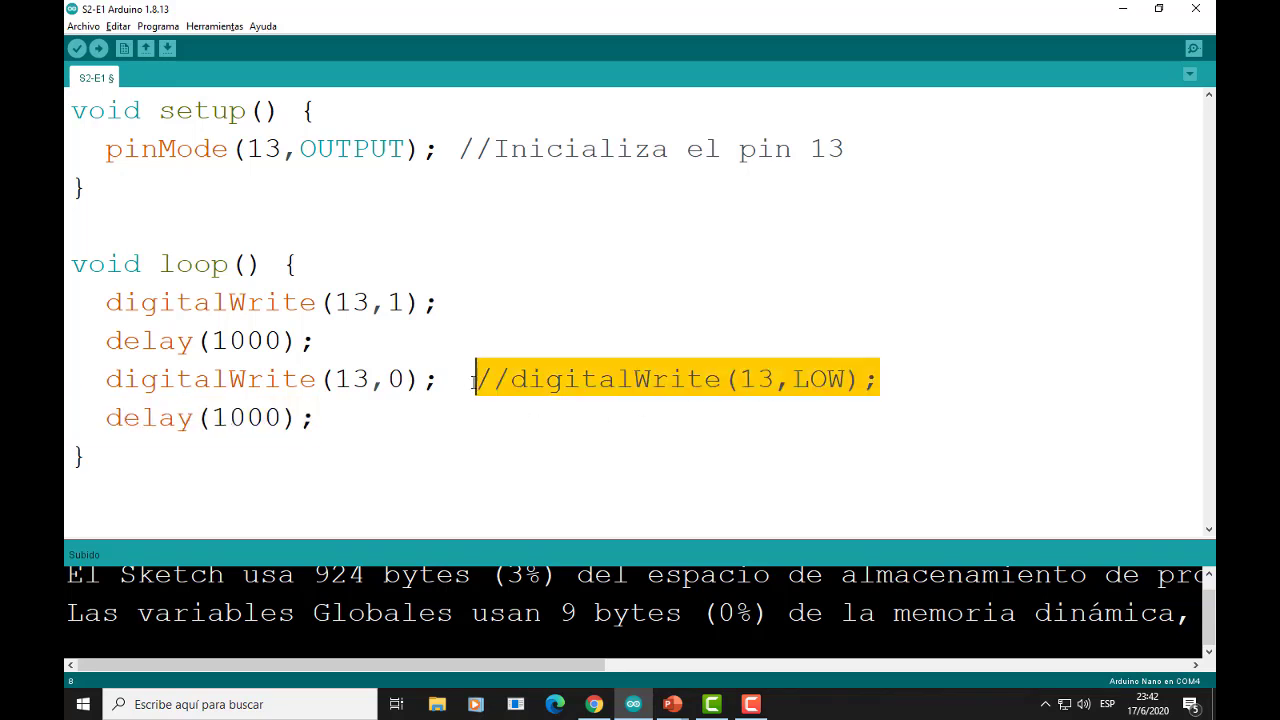
{"action": "key", "text": "BackSpace"}
{"action": "left_click_drag", "start_coordinate": [864, 141], "coordinate": [456, 143]}
{"action": "key", "text": "BackSpace"}
{"action": "left_click", "coordinate": [485, 383]}
Write the conversion notes 1=1000 and 1/2=500 after the first digitalWrite line.
{"action": "left_click", "coordinate": [285, 340]}
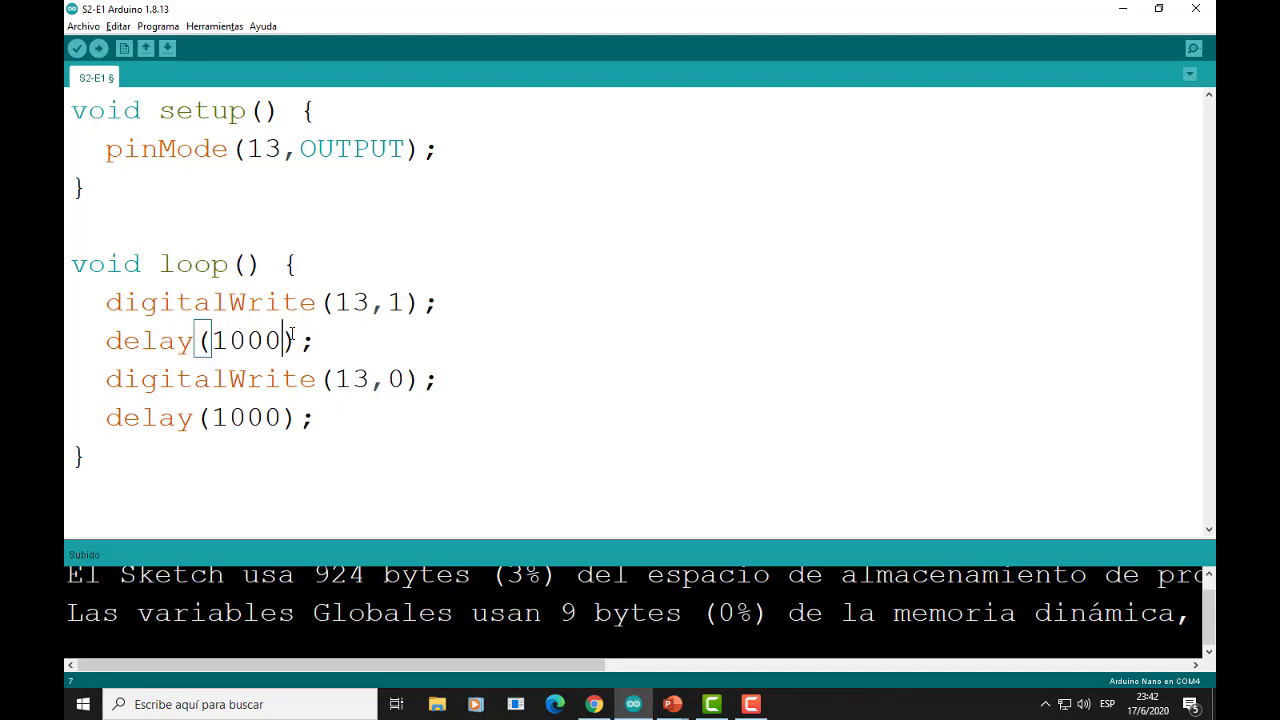
{"action": "left_click", "coordinate": [519, 288]}
{"action": "type", "text": "1=10000"}
{"action": "key", "text": "BackSpace"}
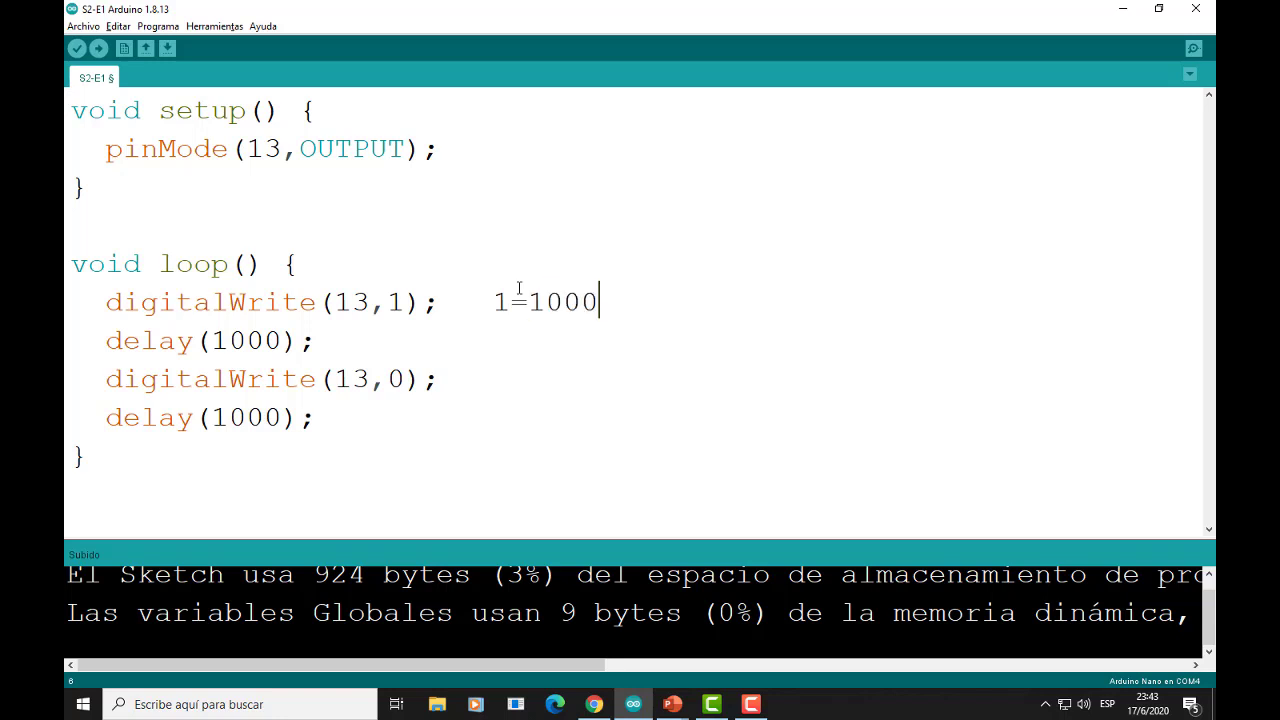
{"action": "type", "text": "1/2=500"}
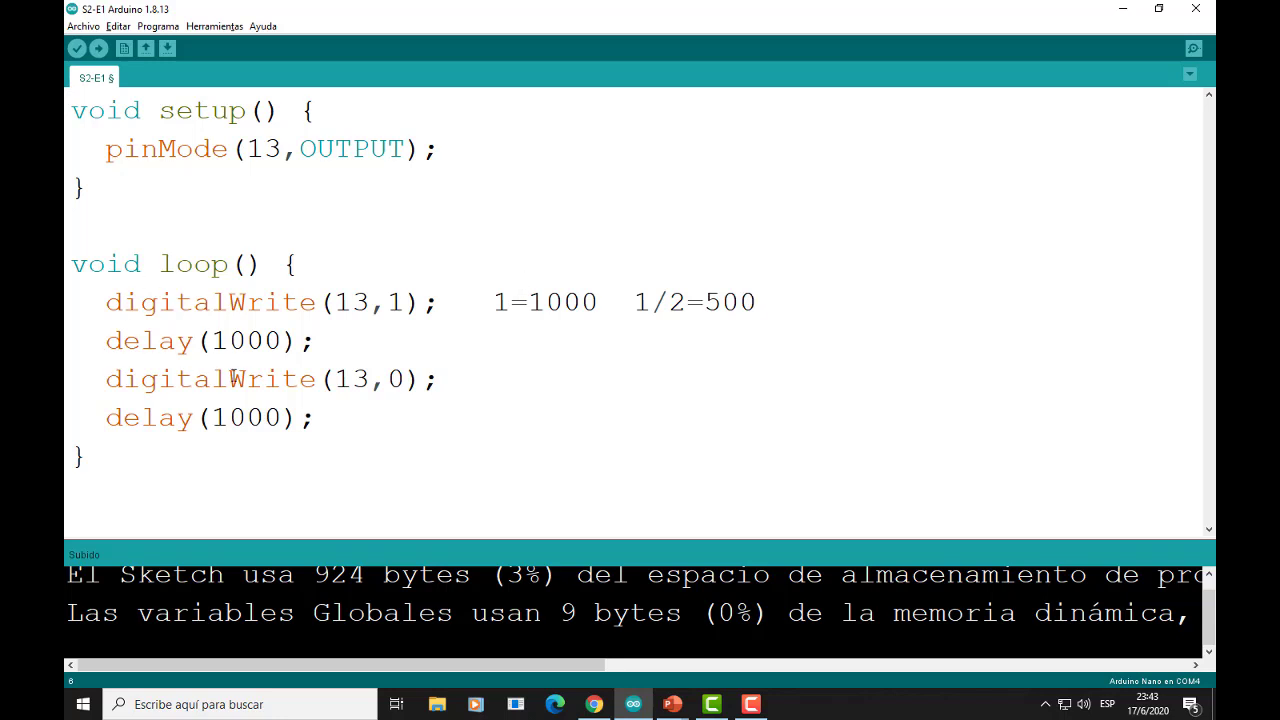
Set the delay after the first digitalWrite call to 500.
{"action": "left_click", "coordinate": [217, 341]}
{"action": "left_click_drag", "start_coordinate": [215, 341], "coordinate": [278, 341]}
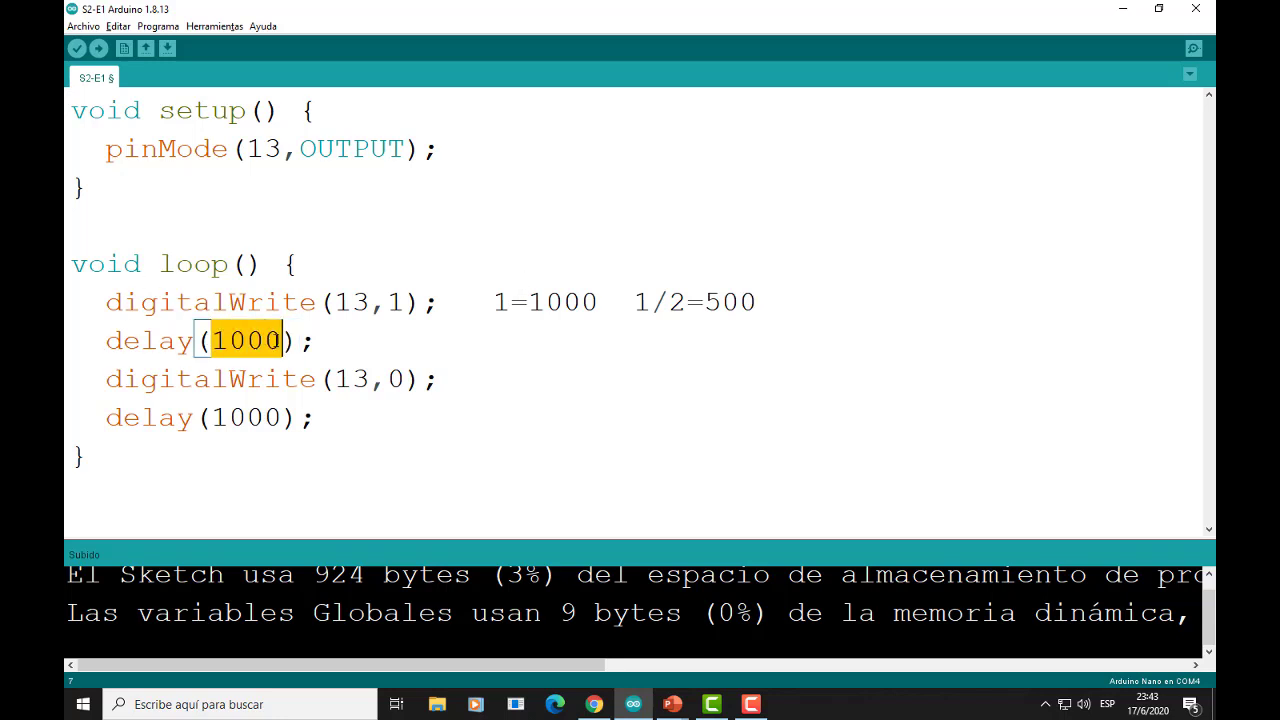
{"action": "type", "text": "500"}
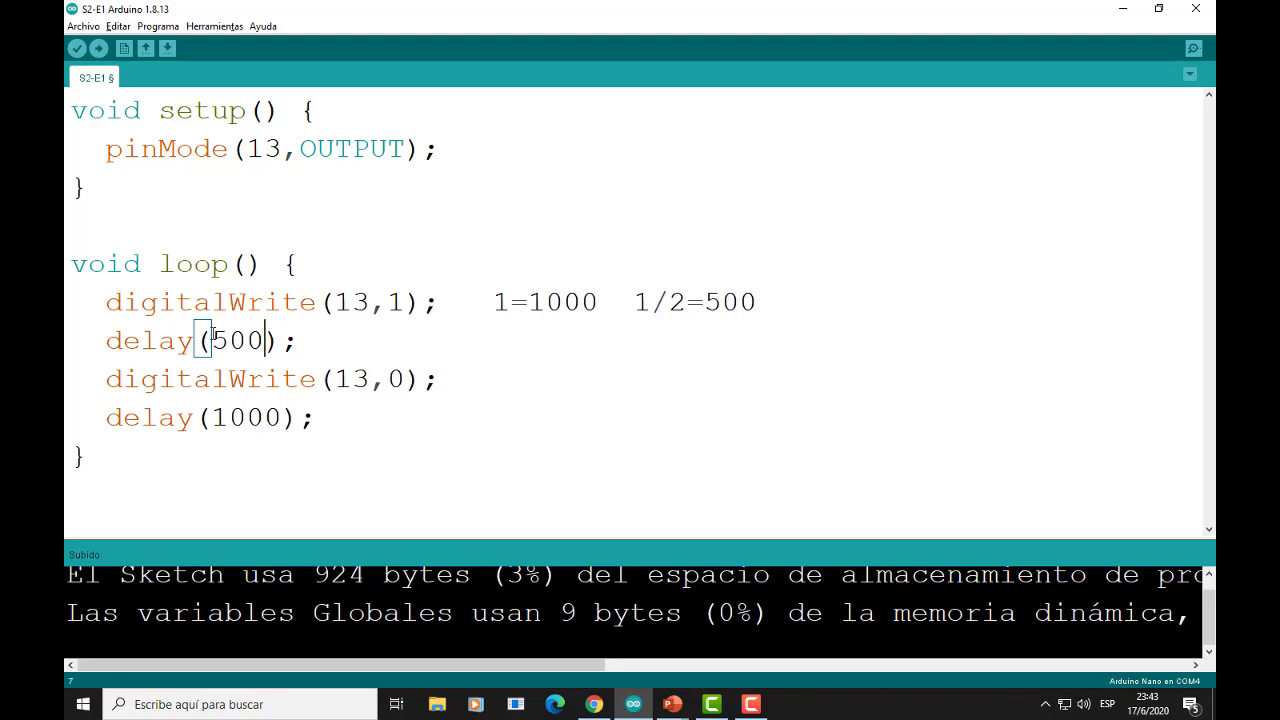
Check the required off time on the Ejercicio 2 slide and set the sketch's second delay to 750.
{"action": "key", "text": "alt+Tab"}
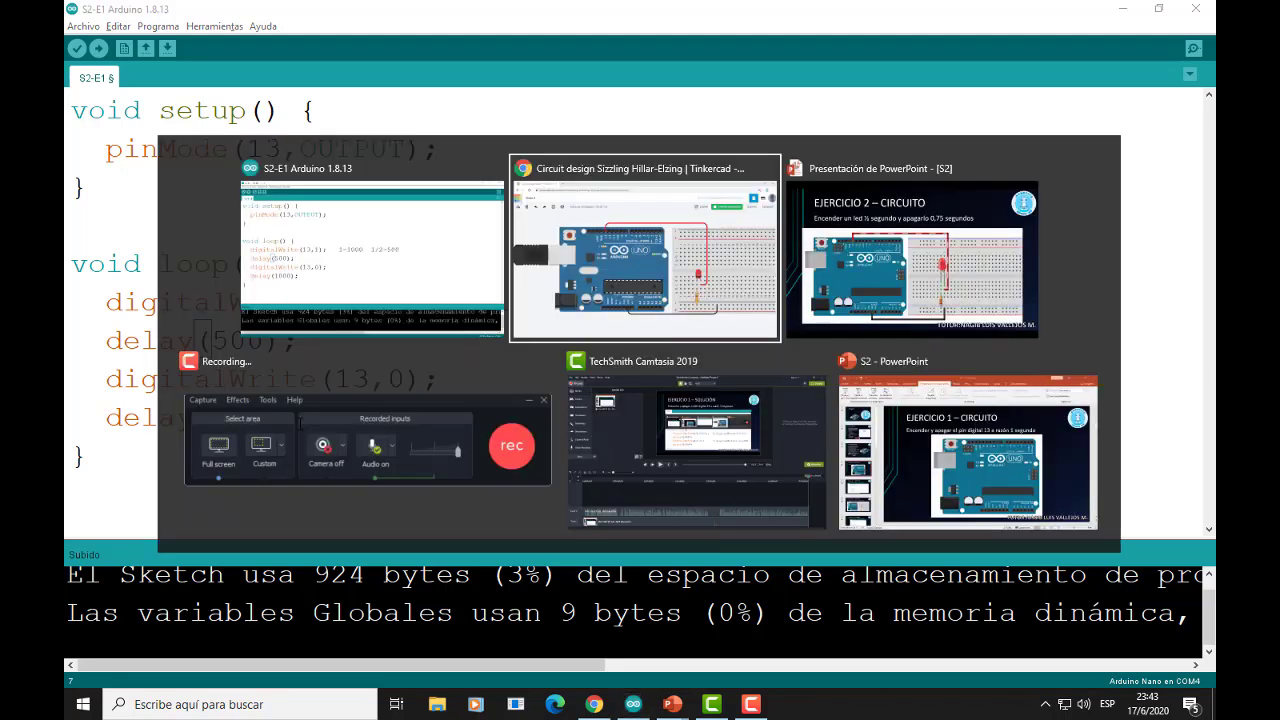
{"action": "key", "text": "Tab"}
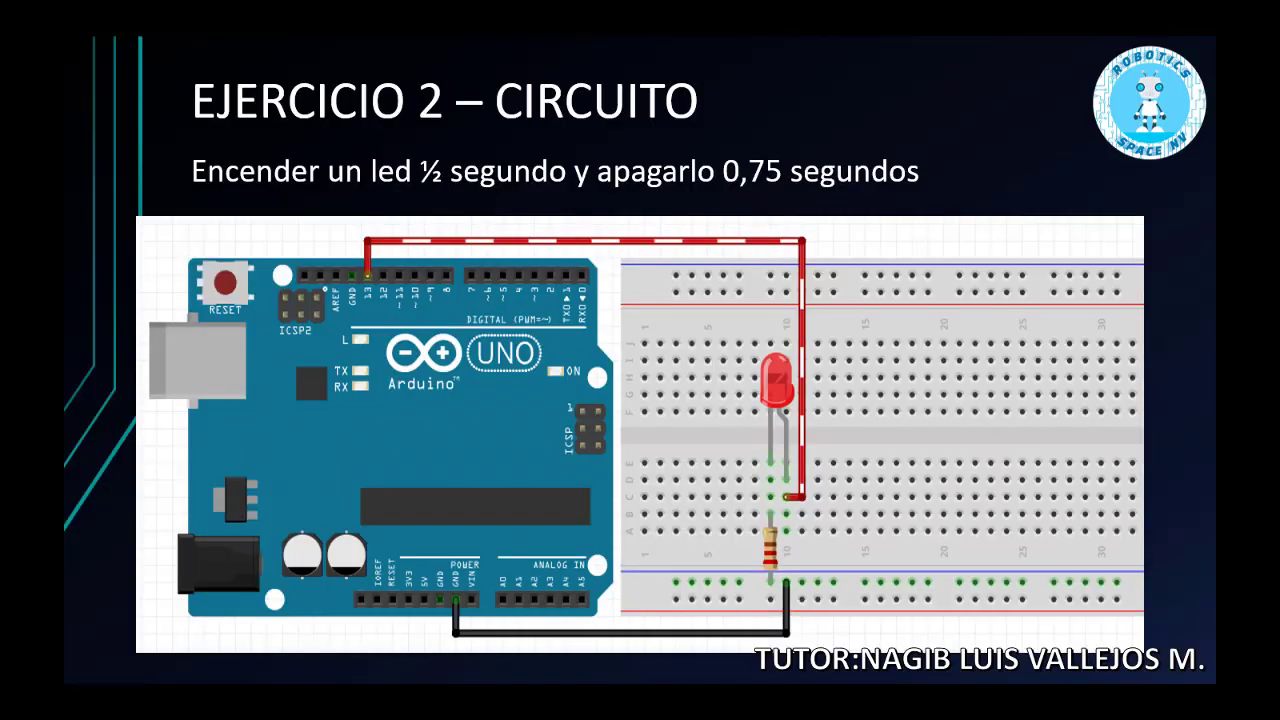
{"action": "key", "text": "alt+Tab"}
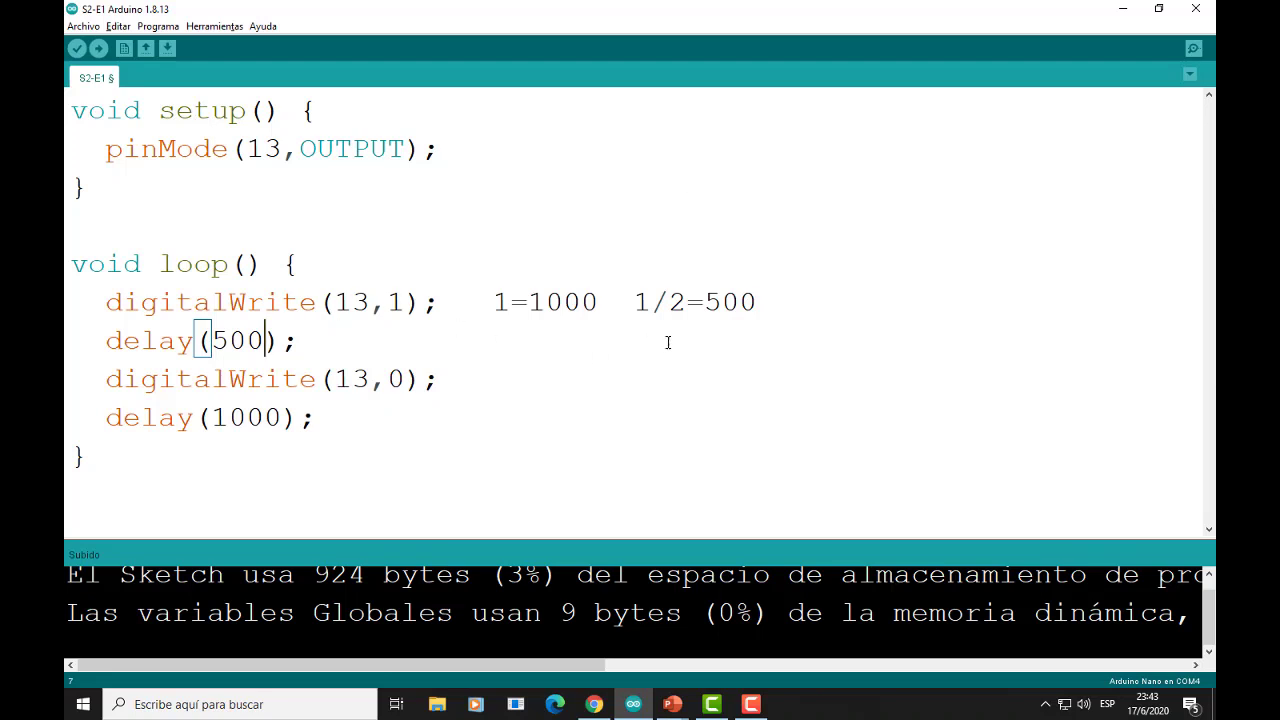
{"action": "left_click", "coordinate": [249, 419]}
{"action": "key", "text": "BackSpace"}
{"action": "key", "text": "BackSpace"}
{"action": "type", "text": "75"}
{"action": "key", "text": "Delete"}
Replace the notes after the first digitalWrite line with the conversions 0.8=800, 0.05=50 and 0.002=2.
{"action": "left_click_drag", "start_coordinate": [781, 296], "coordinate": [500, 311]}
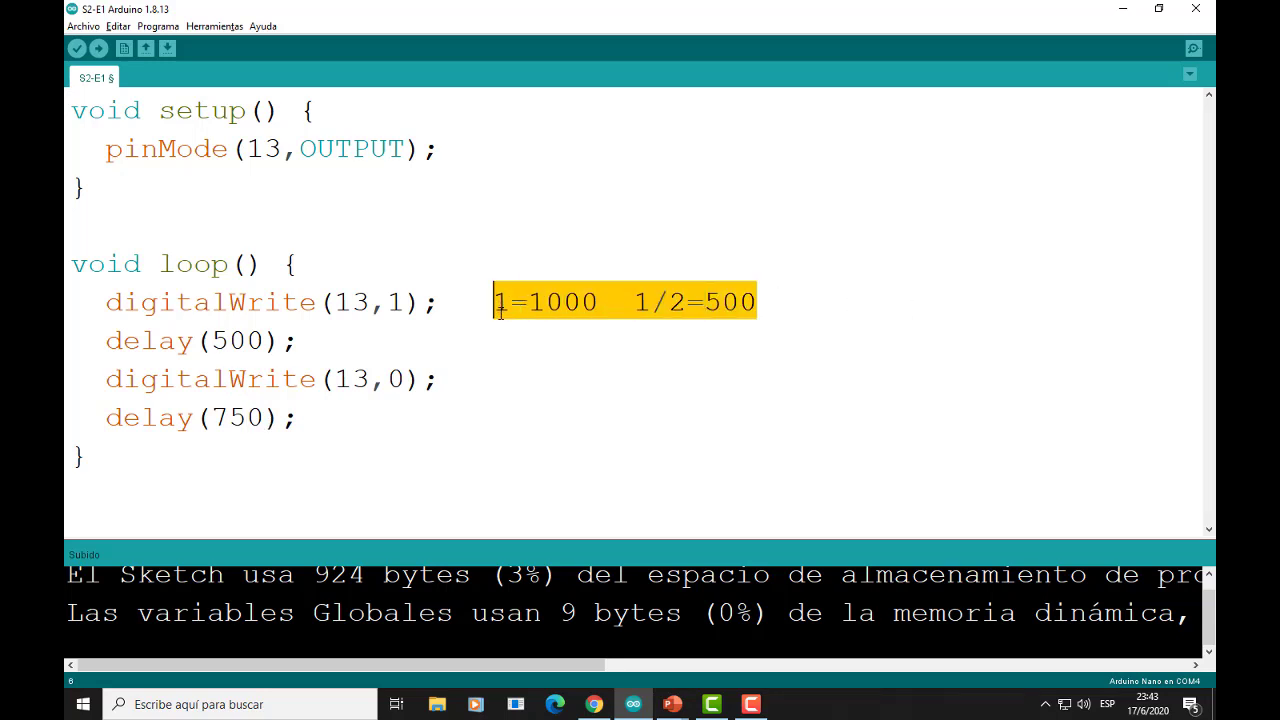
{"action": "type", "text": "0.8=800"}
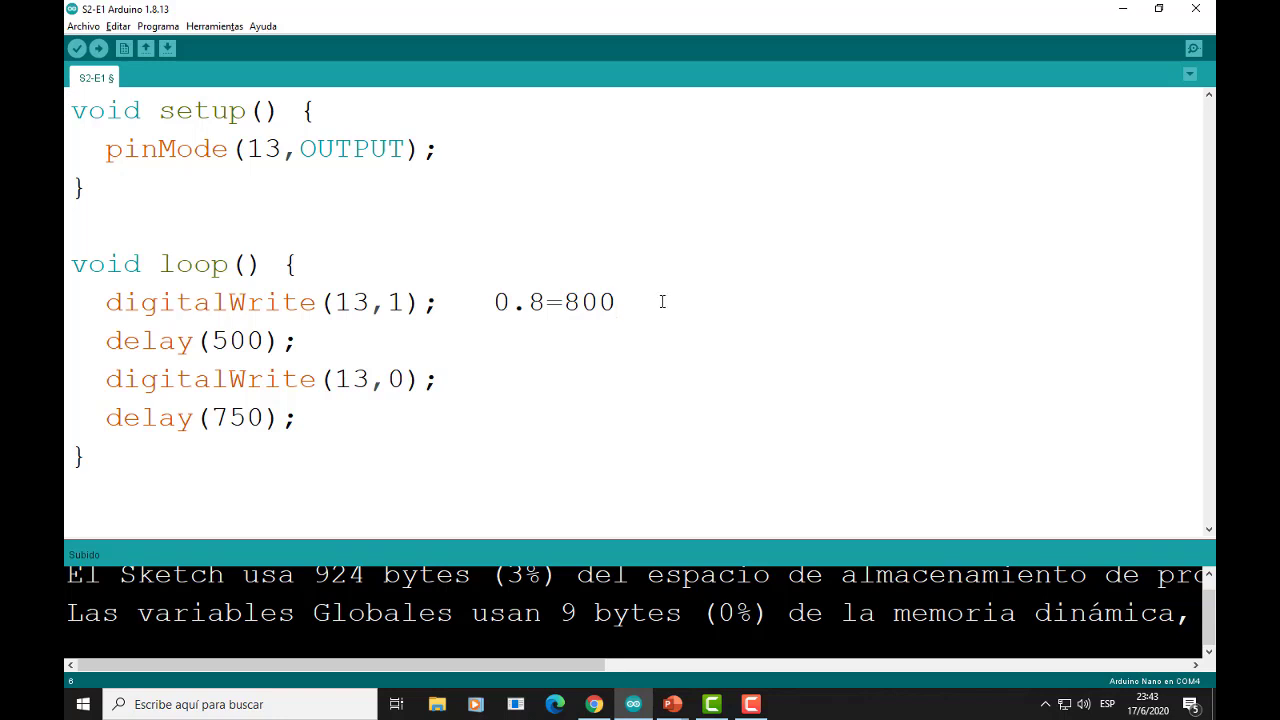
{"action": "type", "text": "0.050"}
{"action": "key", "text": "BackSpace"}
{"action": "type", "text": "=0"}
{"action": "key", "text": "BackSpace"}
{"action": "type", "text": "50"}
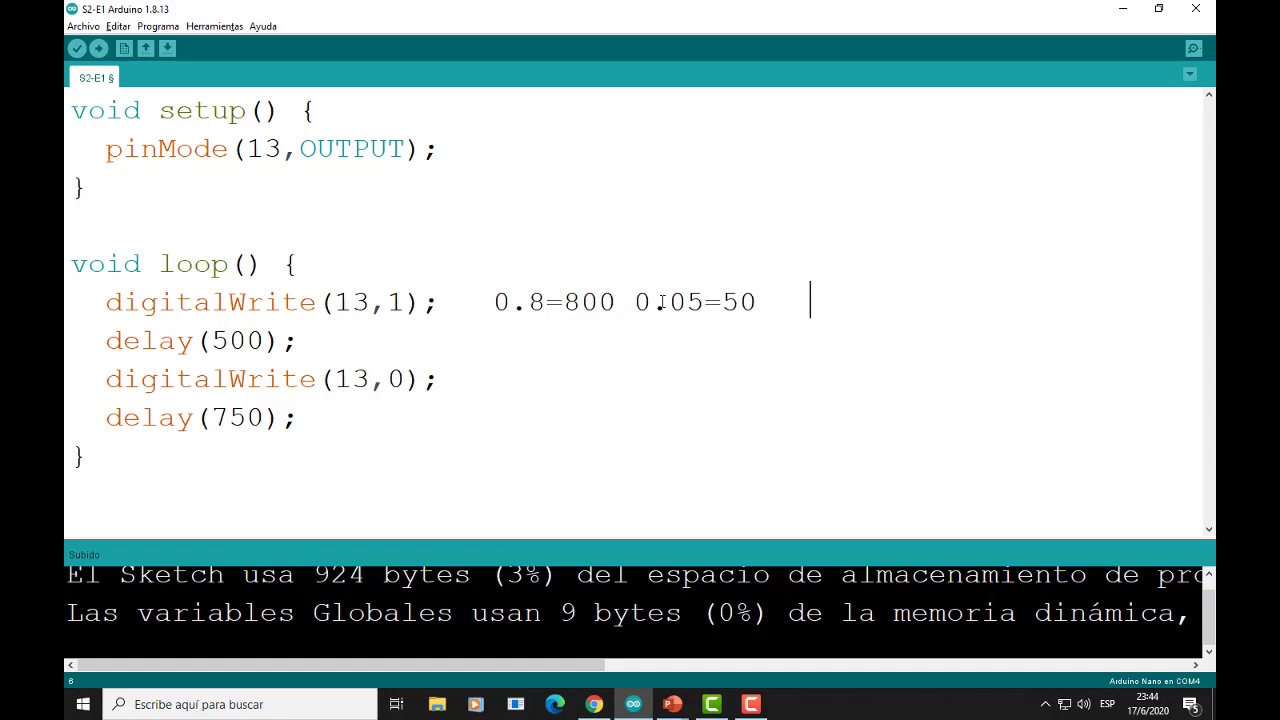
{"action": "type", "text": "   0.002=2"}
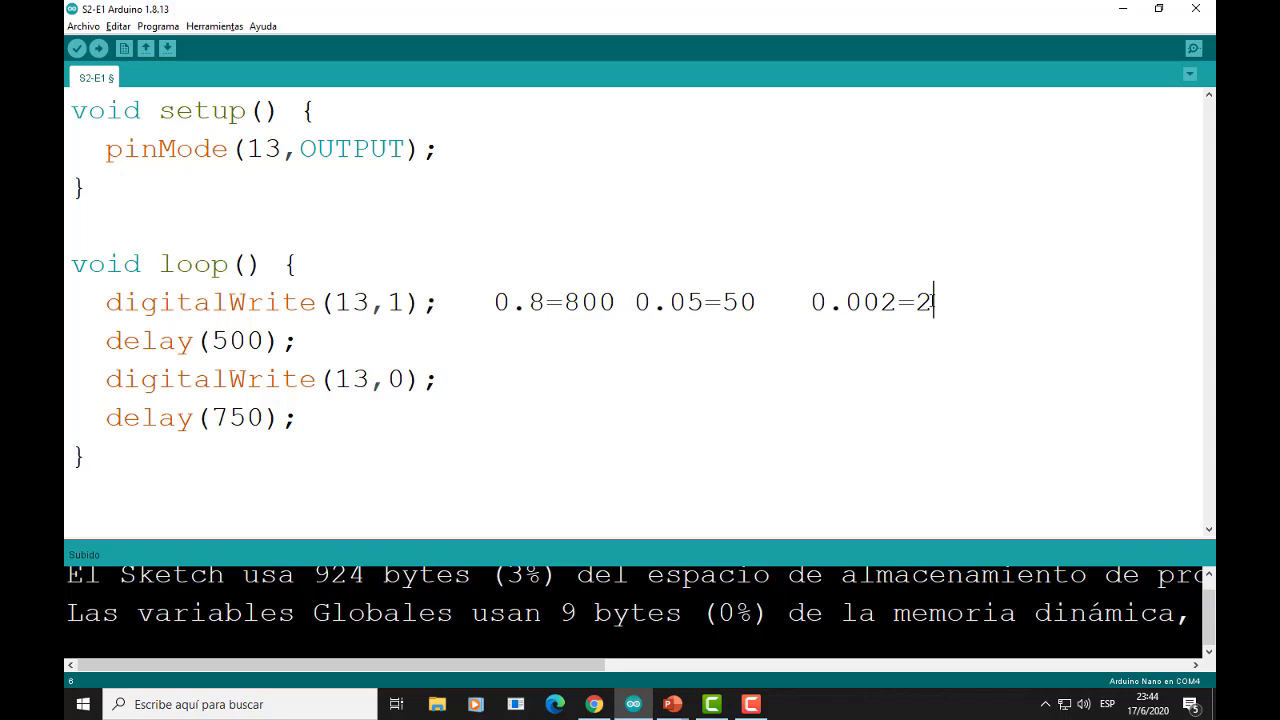
Delete the conversion notes after the first digitalWrite line.
{"action": "left_click_drag", "start_coordinate": [941, 301], "coordinate": [495, 300]}
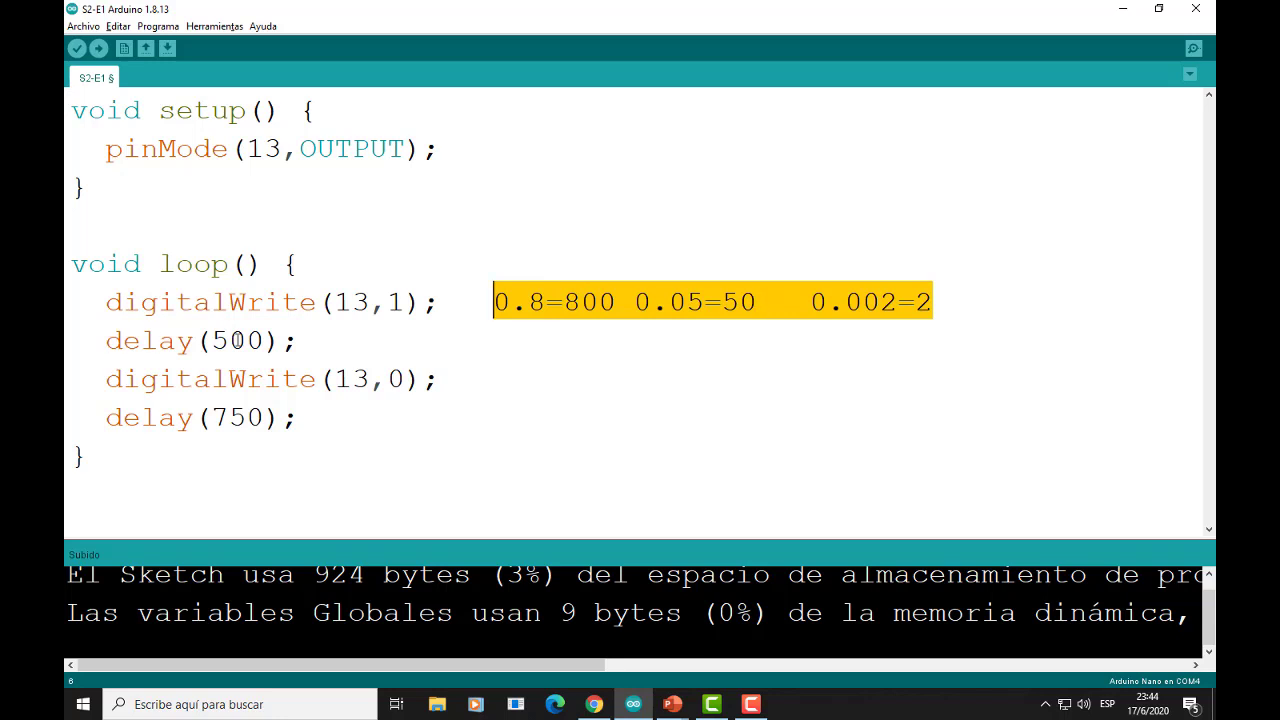
{"action": "left_click", "coordinate": [697, 300]}
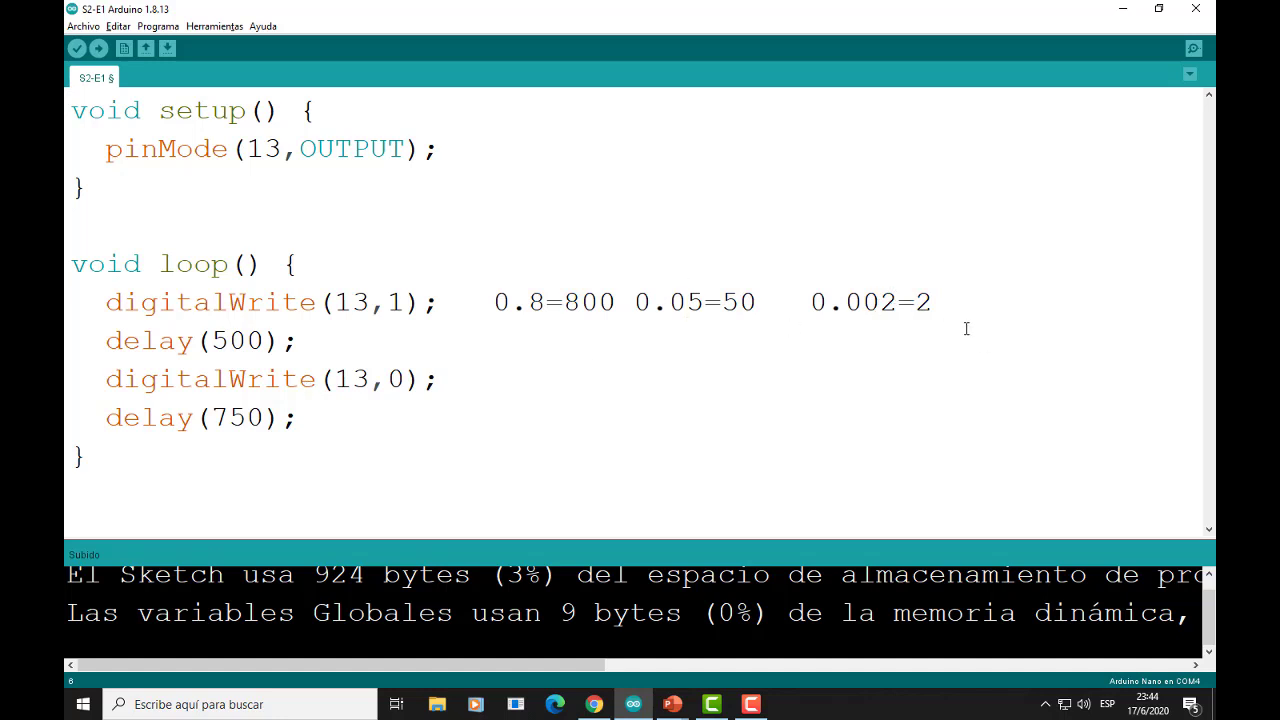
{"action": "left_click_drag", "start_coordinate": [950, 302], "coordinate": [491, 294]}
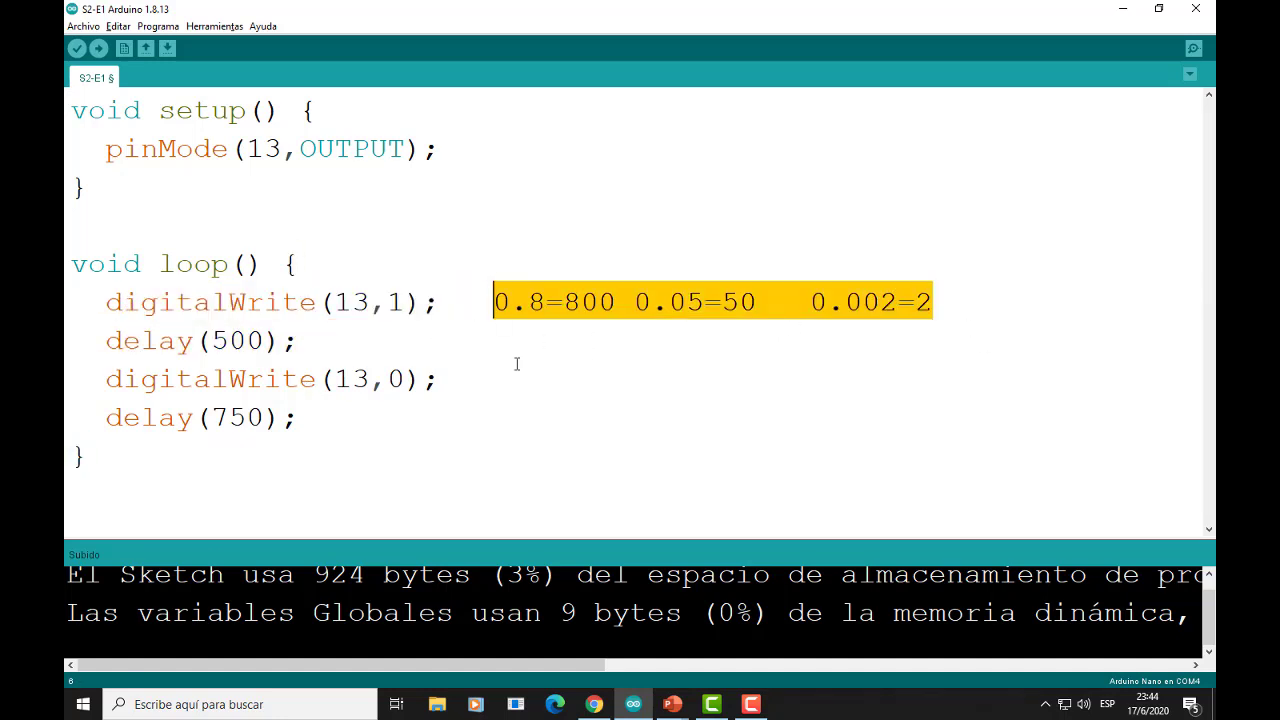
{"action": "key", "text": "BackSpace"}
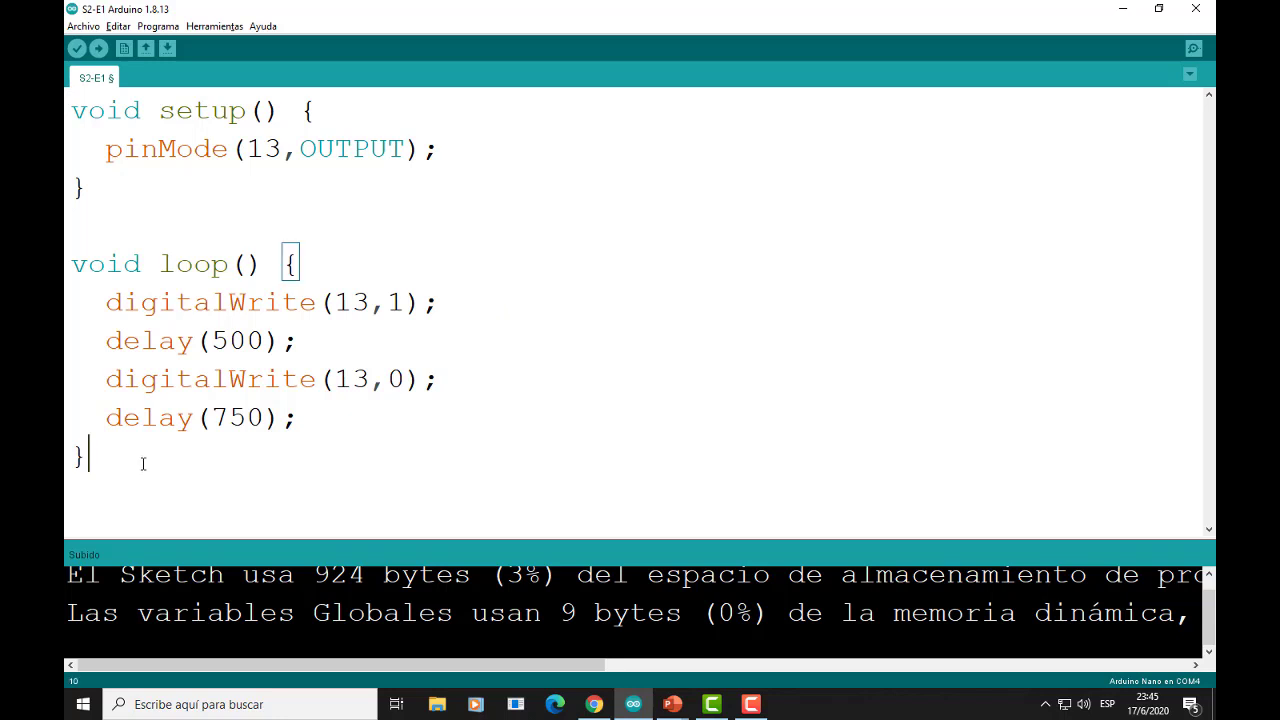
Copy the entire sketch, from void setup to the closing brace of void loop.
{"action": "left_click_drag", "start_coordinate": [143, 463], "coordinate": [70, 378]}
{"action": "left_click_drag", "start_coordinate": [66, 190], "coordinate": [72, 110]}
{"action": "key", "text": "ctrl+c"}
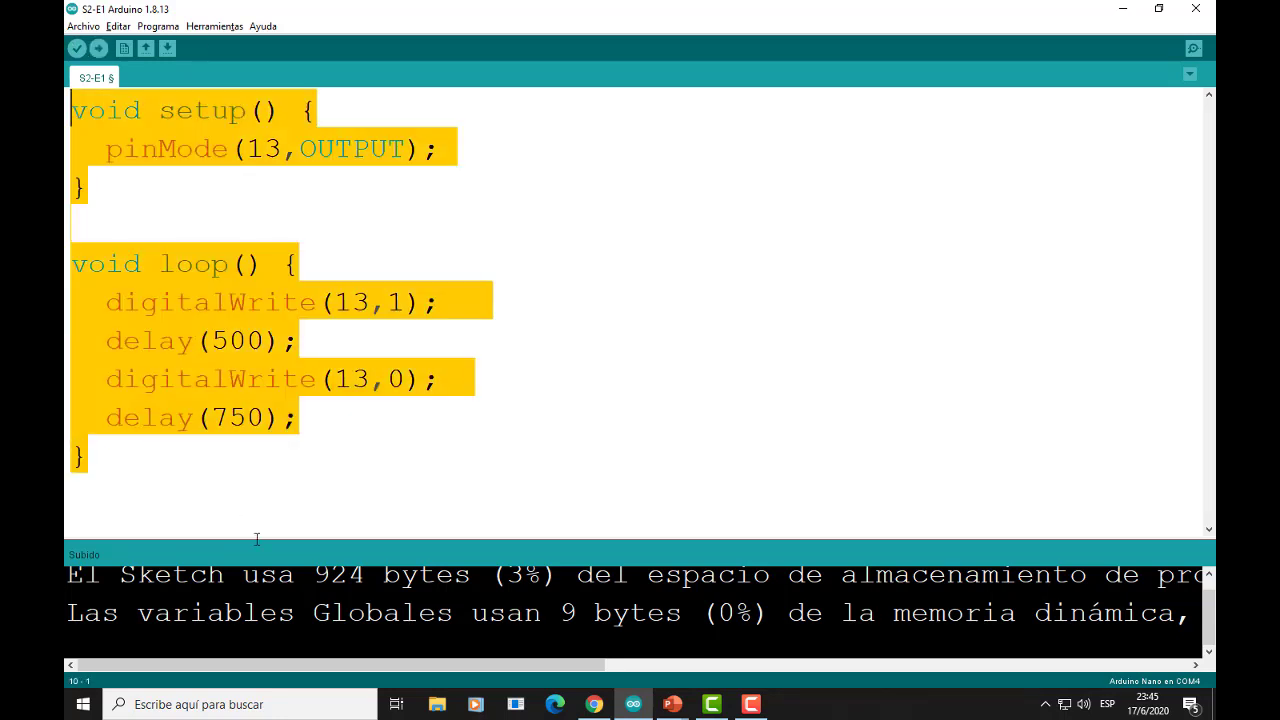
Upload the sketch to the board, switch to Tinkercad, stop the simulation and replace the circuit's code with the copied sketch.
{"action": "left_click", "coordinate": [99, 50]}
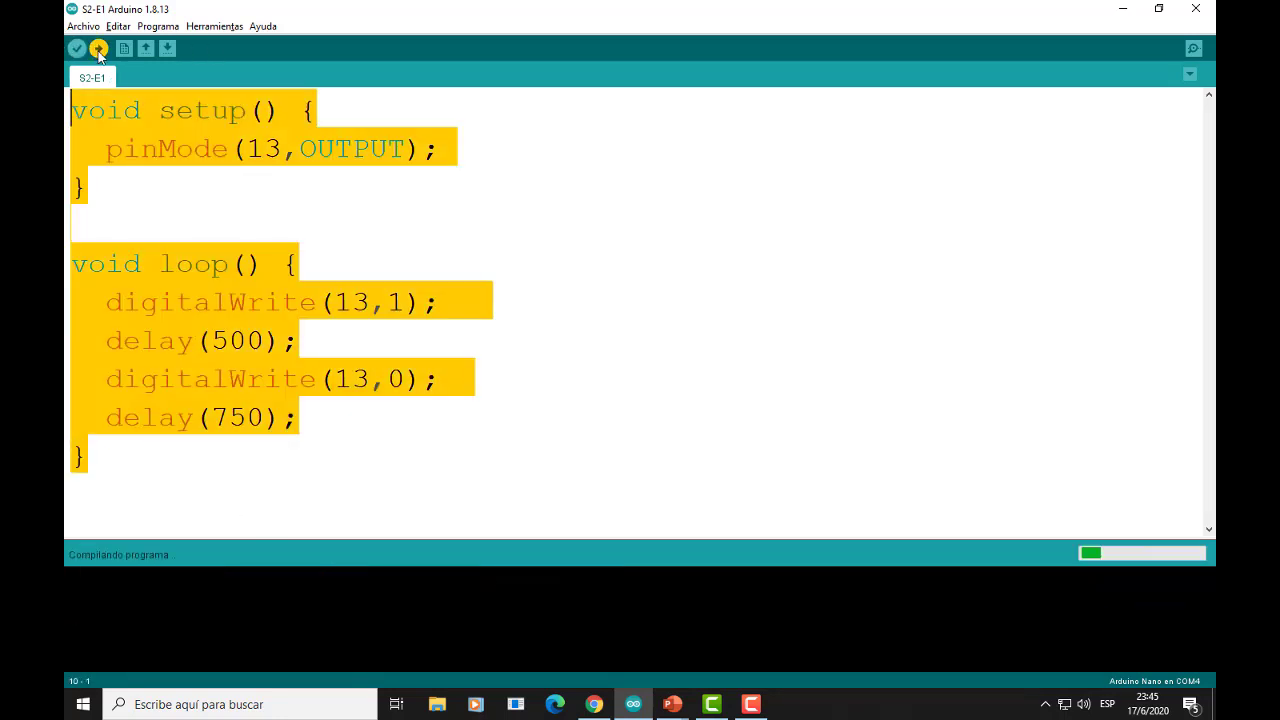
{"action": "key", "text": "alt+Tab"}
{"action": "key", "text": "alt+Tab"}
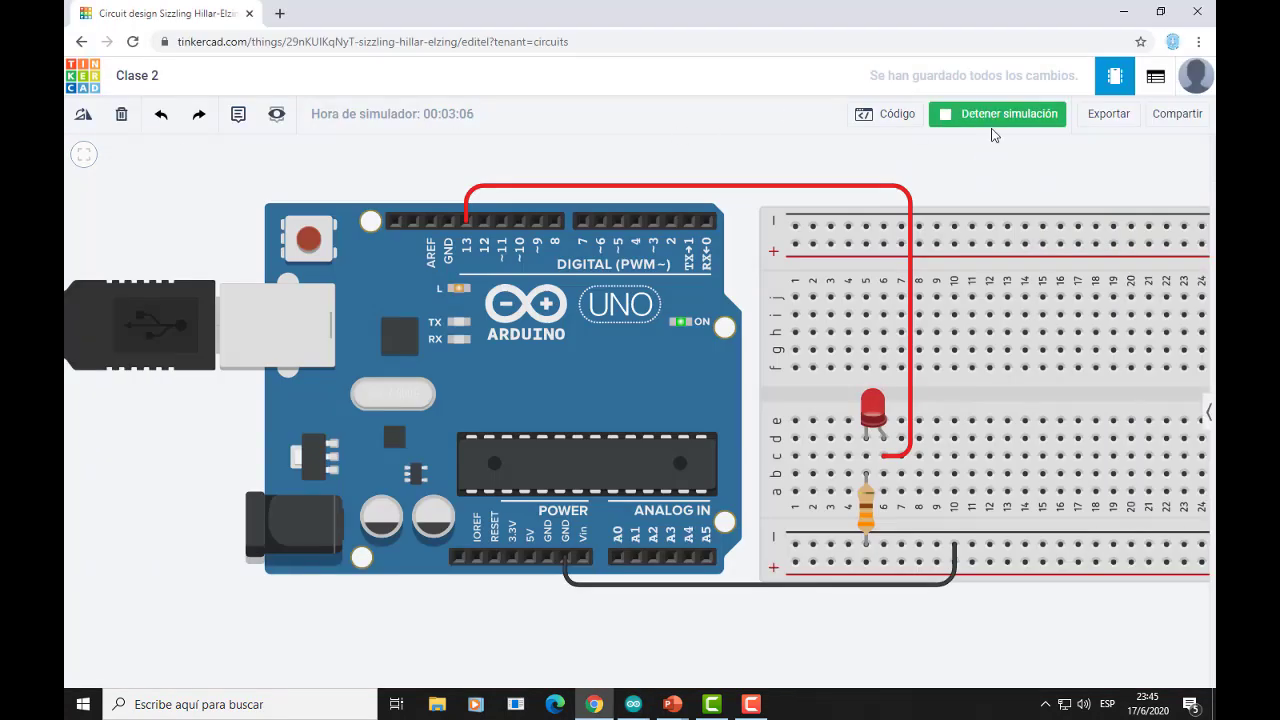
{"action": "left_click", "coordinate": [993, 118]}
{"action": "left_click", "coordinate": [883, 118]}
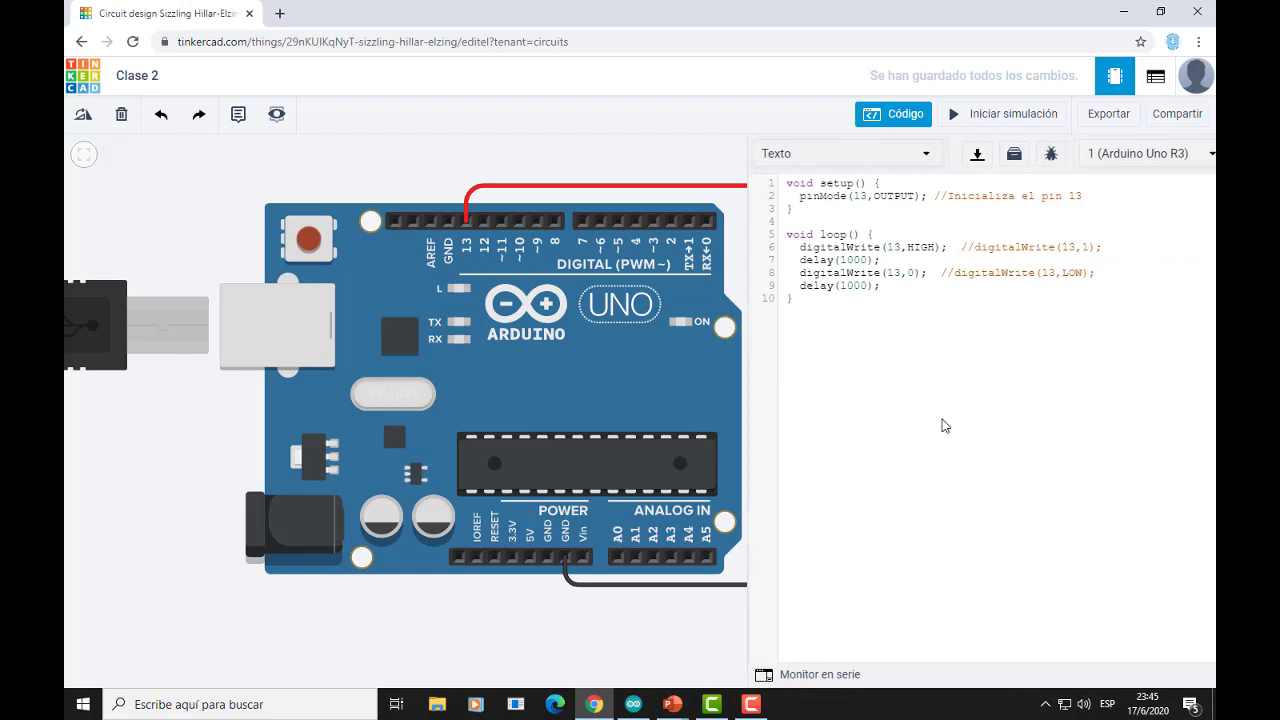
{"action": "left_click_drag", "start_coordinate": [1057, 337], "coordinate": [683, 57]}
{"action": "key", "text": "ctrl+v"}
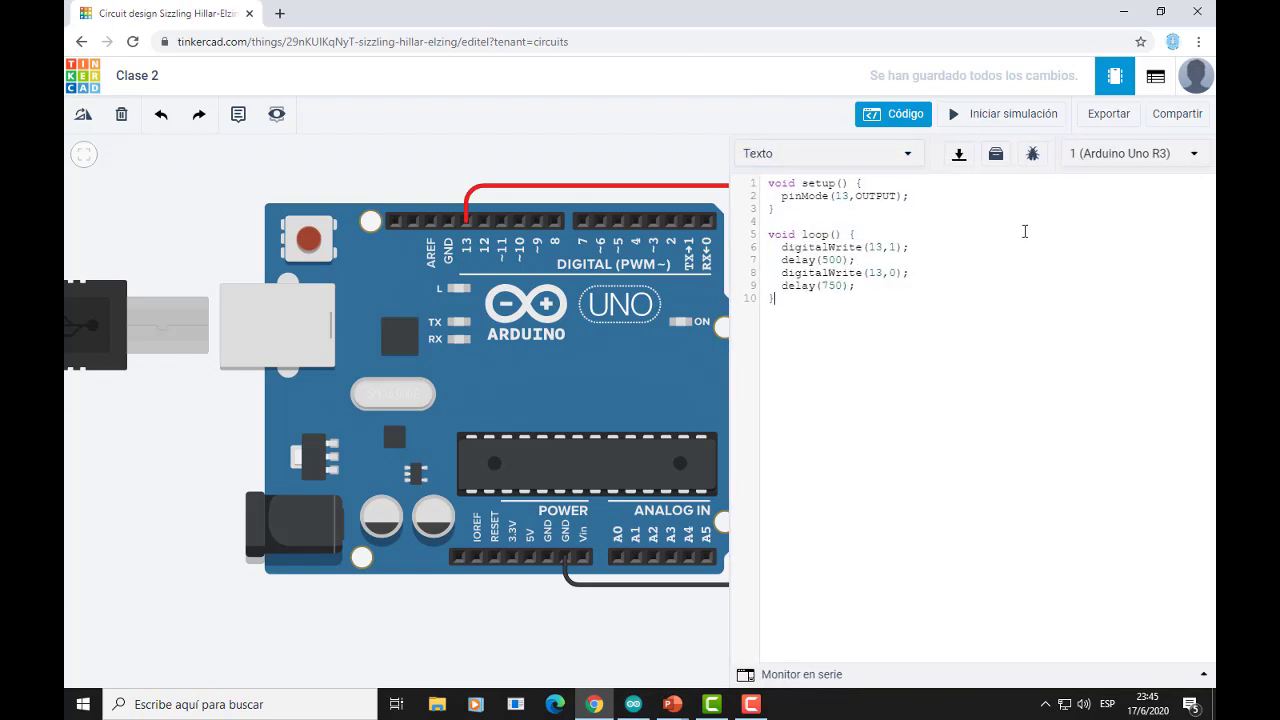
Run the simulation with the code editor hidden to check the LED's blinking, stop it and return to the Arduino IDE.
{"action": "left_click", "coordinate": [1001, 116]}
{"action": "left_click", "coordinate": [897, 114]}
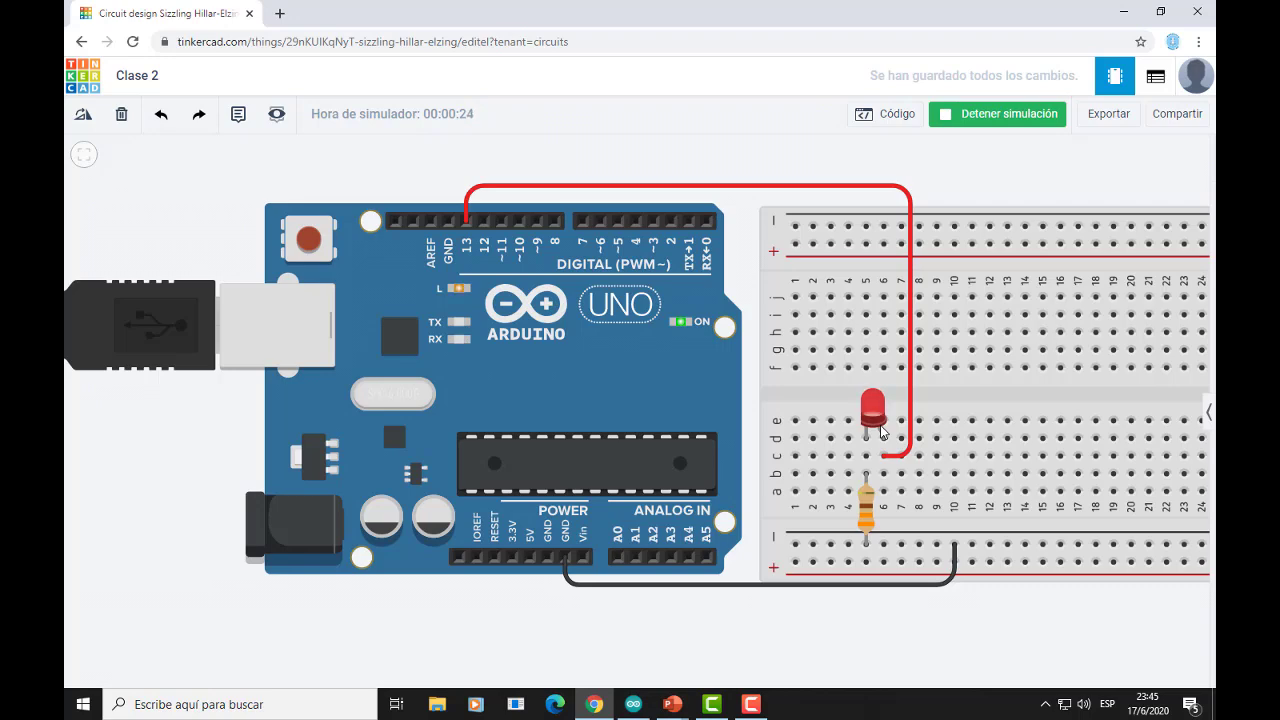
{"action": "left_click", "coordinate": [1000, 114]}
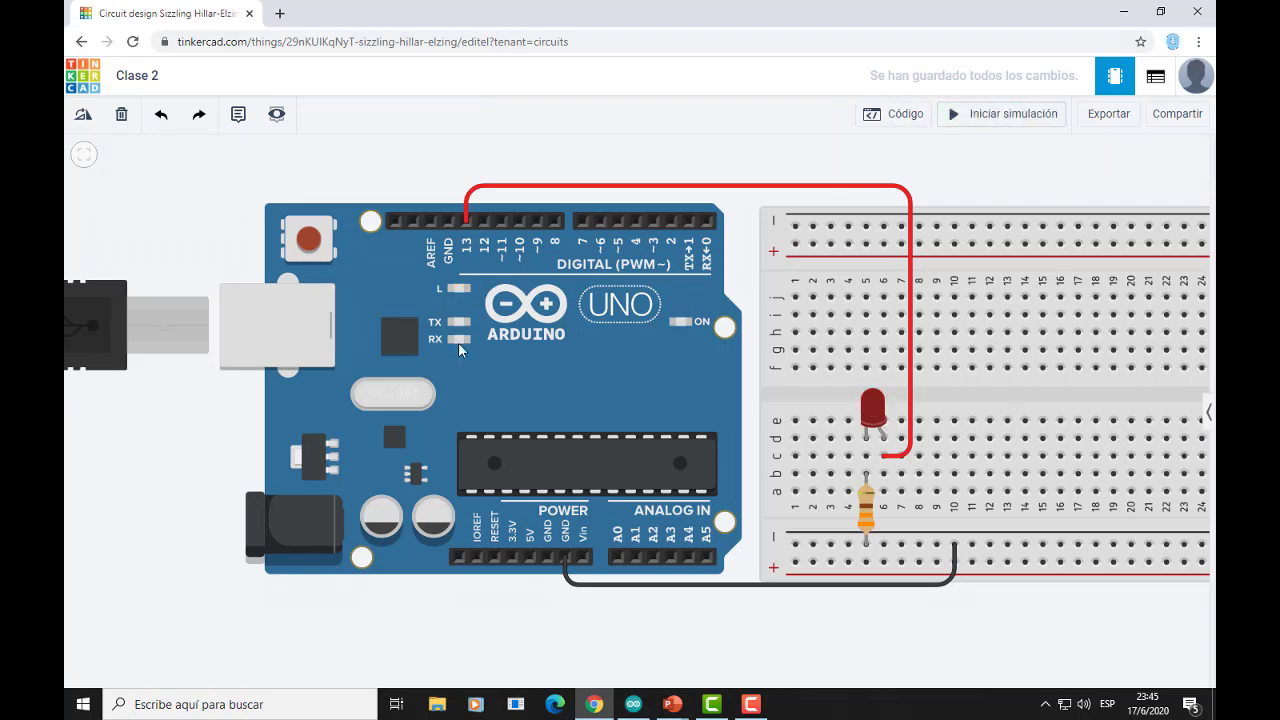
{"action": "key", "text": "alt+Tab"}
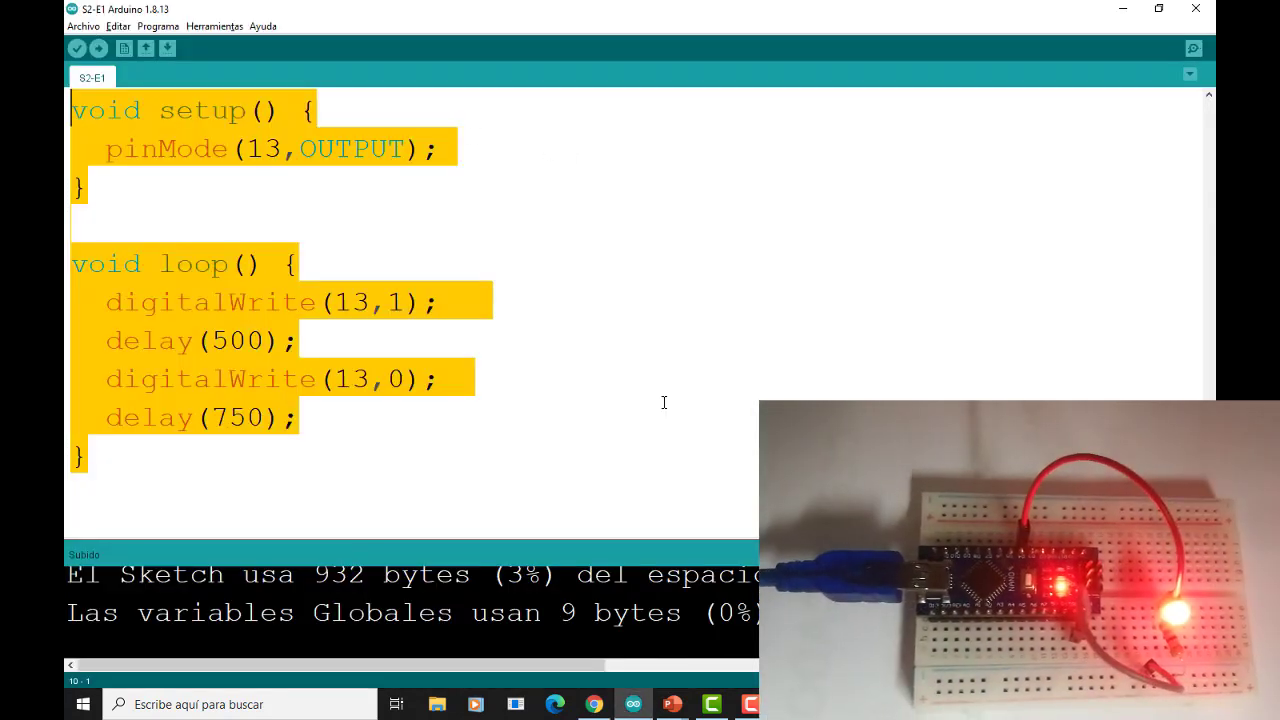
{"action": "left_click", "coordinate": [663, 402]}
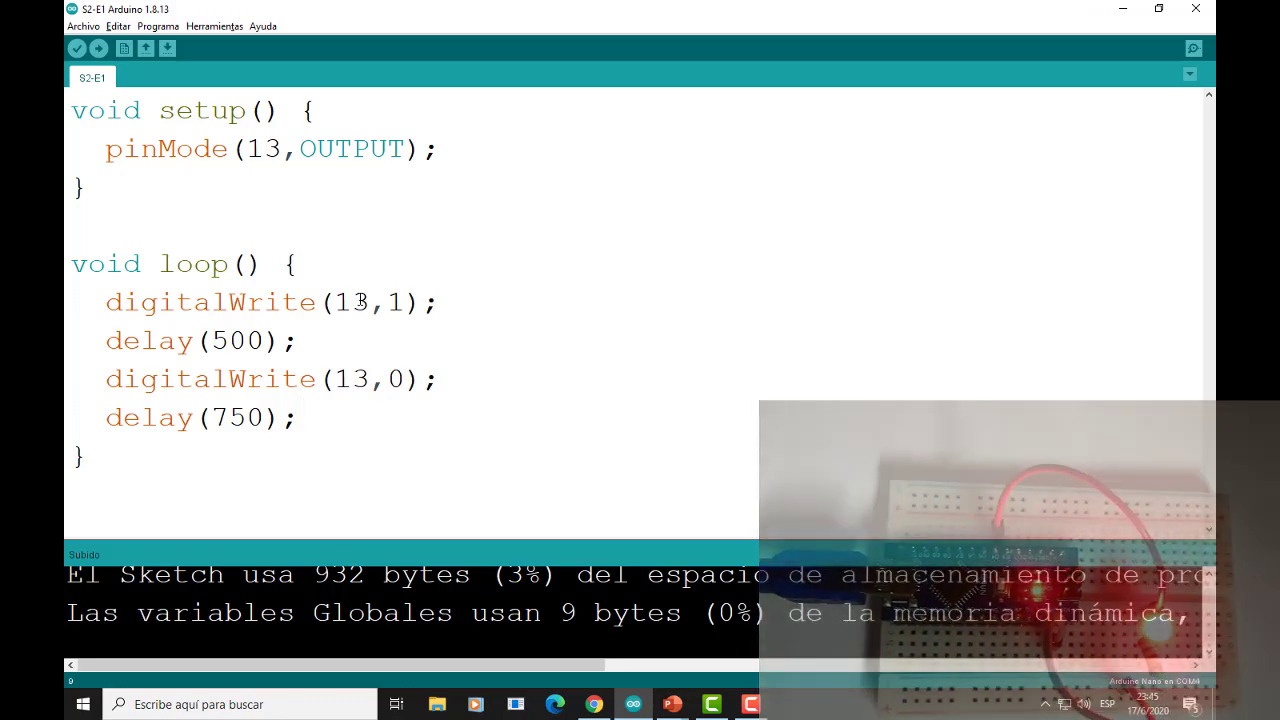
Review the Ejercicio 2 solution slide in the presentation and point out the Ejercicio 3 circuit with the laser pointer.
{"action": "key", "text": "alt+Tab"}
{"action": "key", "text": "alt+Tab"}
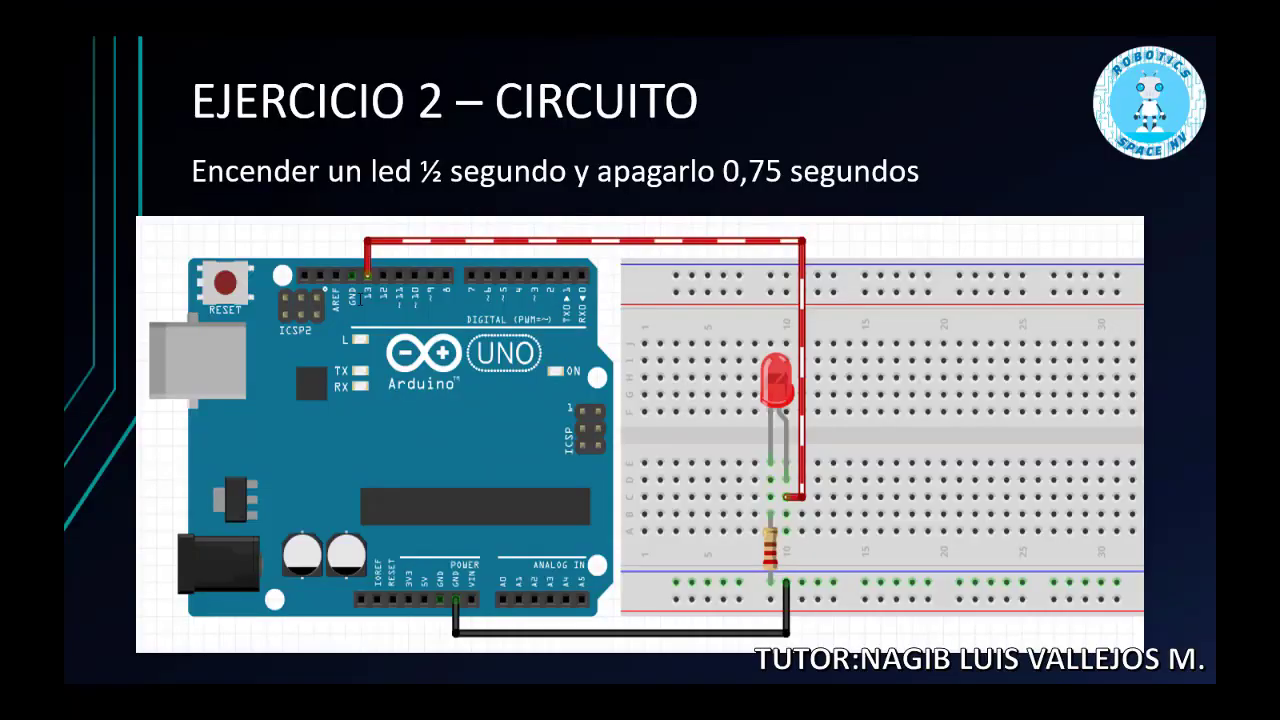
{"action": "key", "text": "Right"}
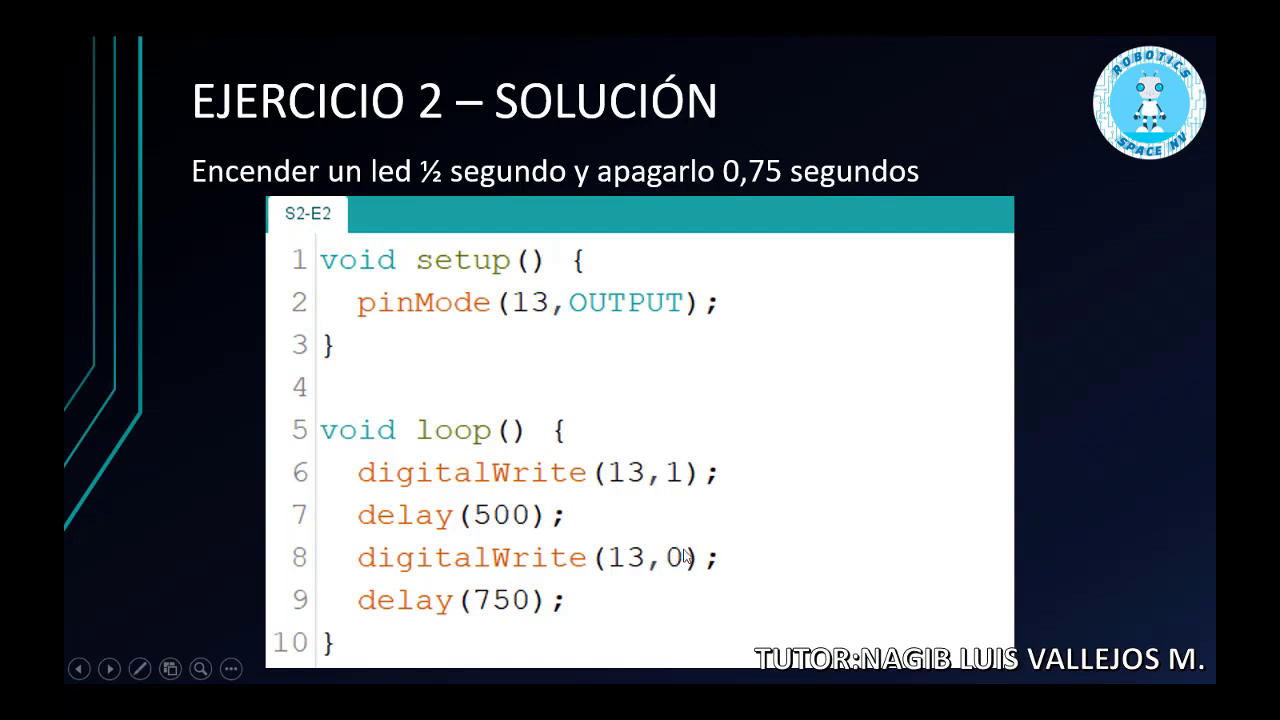
{"action": "left_click", "coordinate": [770, 513]}
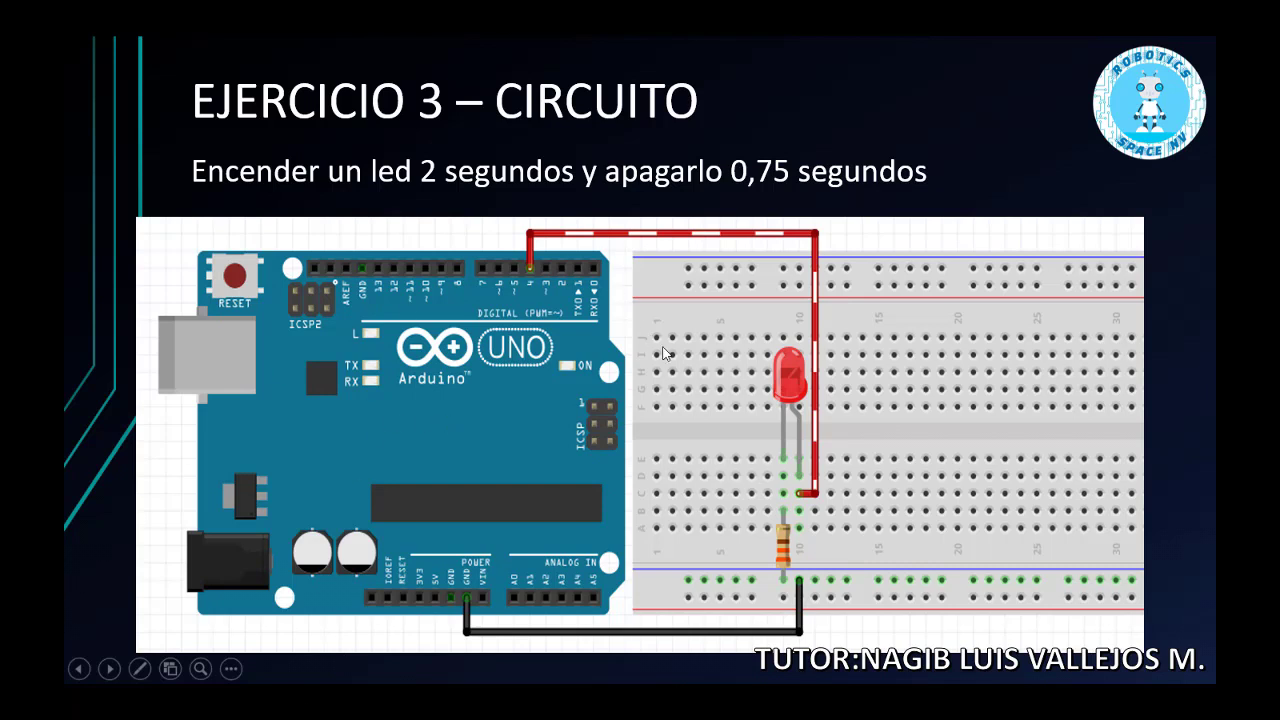
{"action": "left_click", "coordinate": [139, 668]}
{"action": "left_click", "coordinate": [168, 508]}
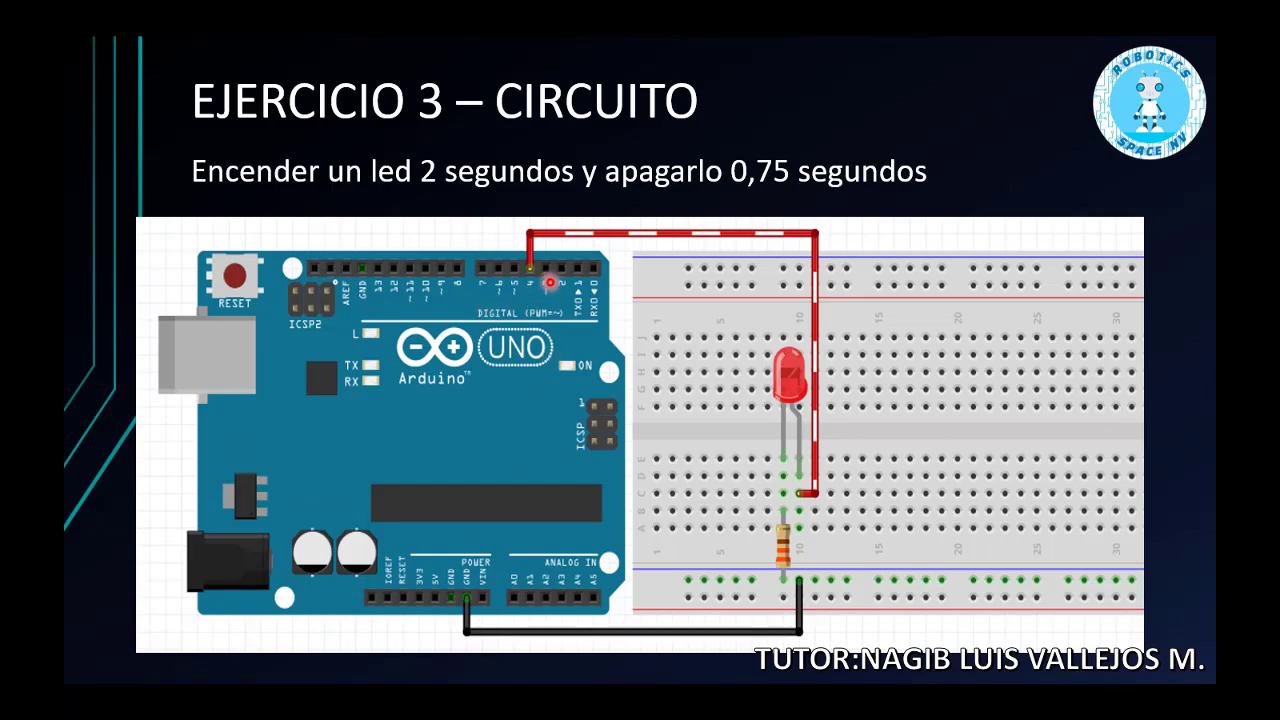
In Tinkercad, move the red wire from pin 13 to pin 4, align its bend above the pin and test-run the simulation.
{"action": "key", "text": "alt+Tab"}
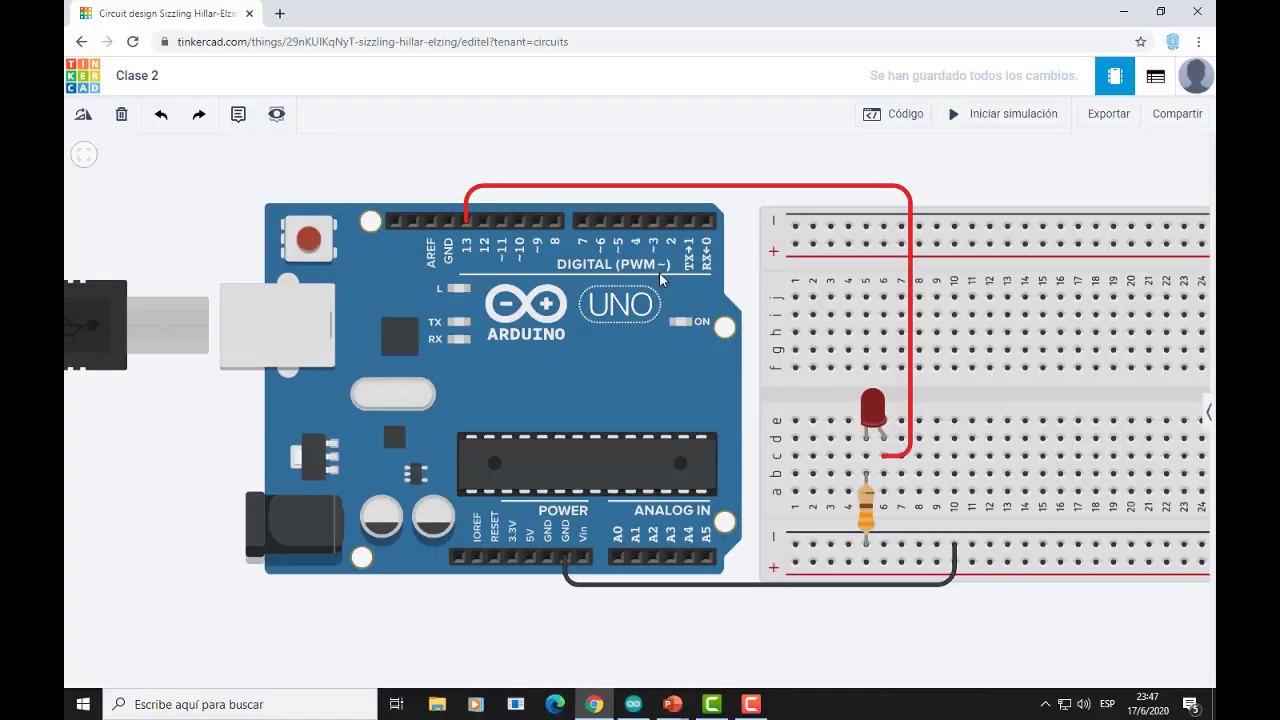
{"action": "left_click", "coordinate": [497, 192]}
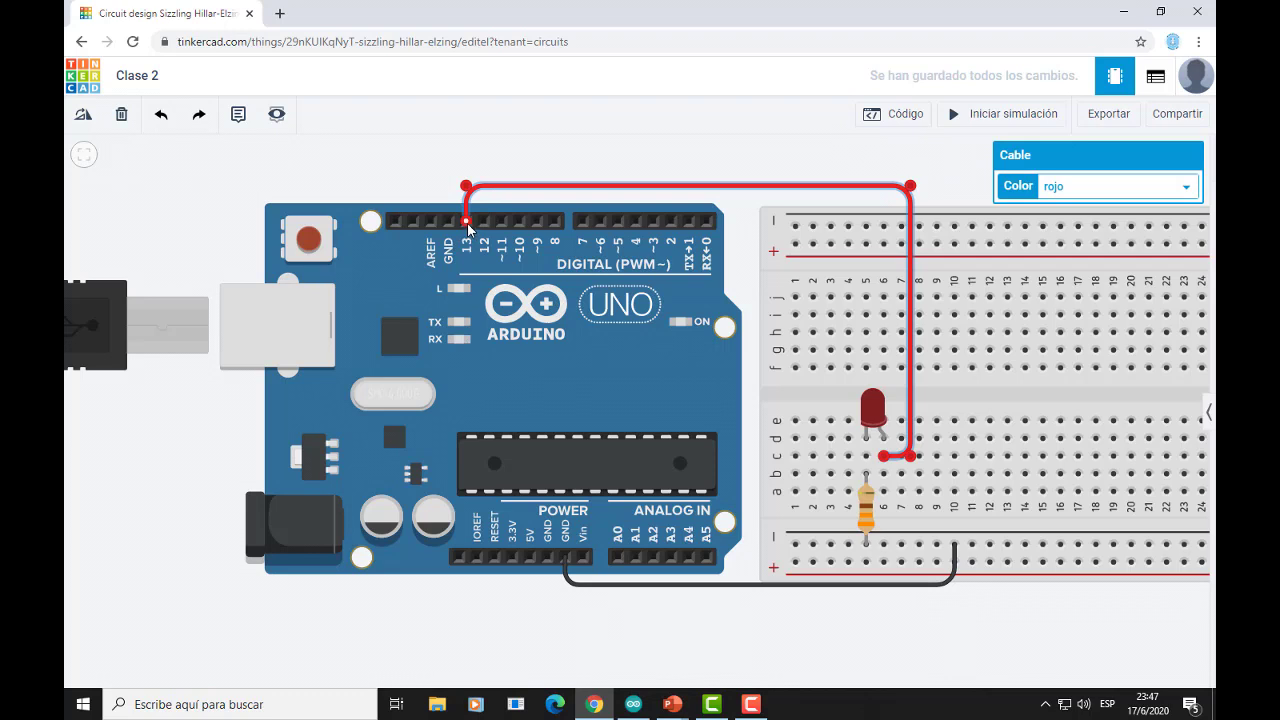
{"action": "left_click_drag", "start_coordinate": [466, 220], "coordinate": [636, 220]}
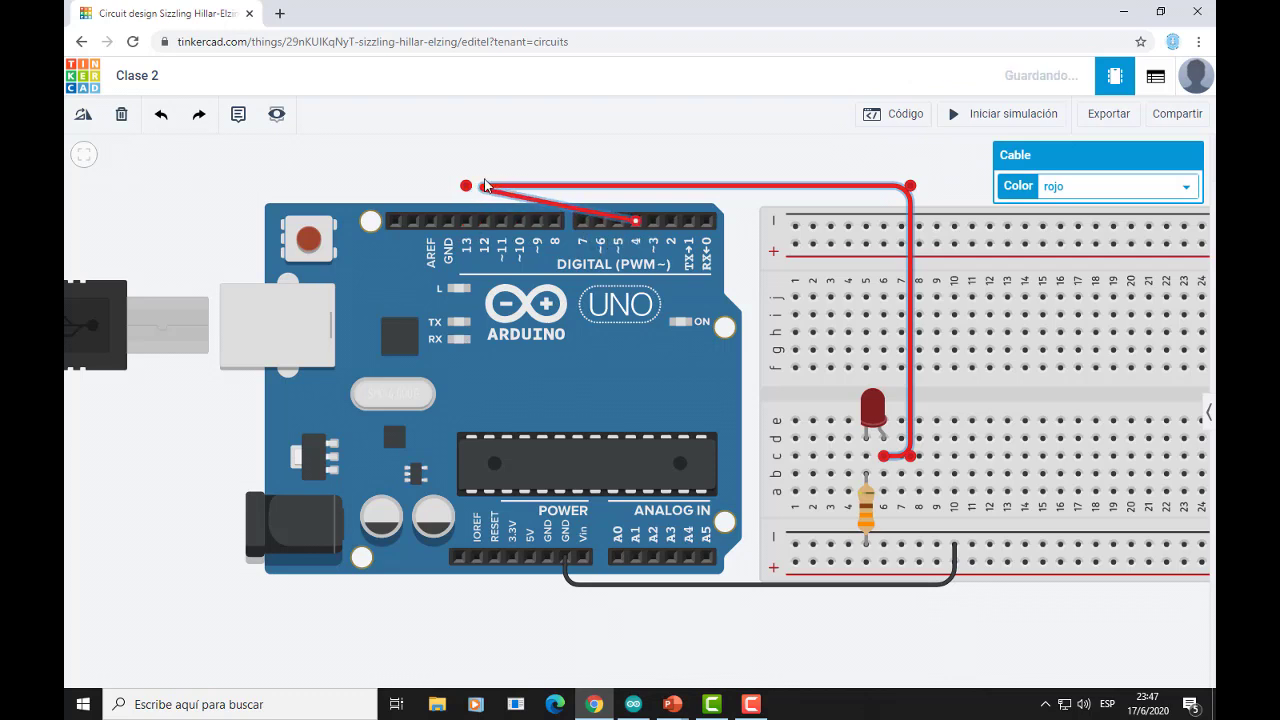
{"action": "left_click_drag", "start_coordinate": [465, 189], "coordinate": [636, 188]}
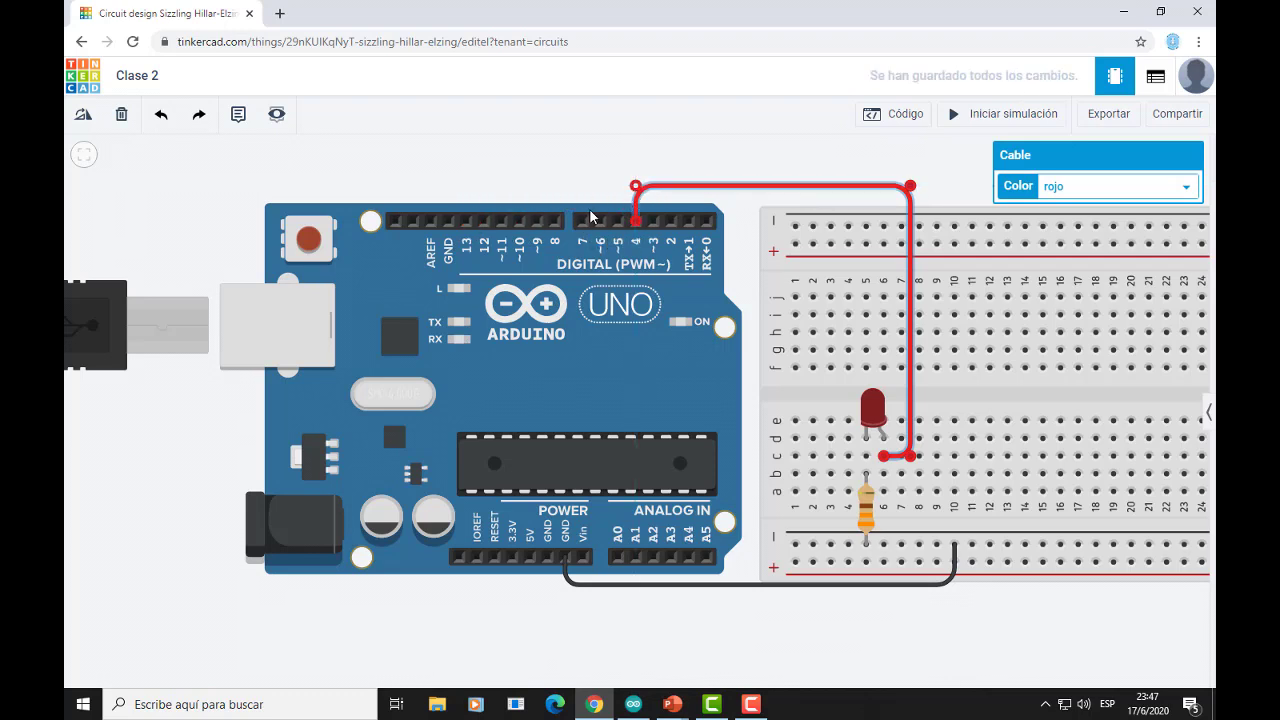
{"action": "left_click", "coordinate": [567, 172]}
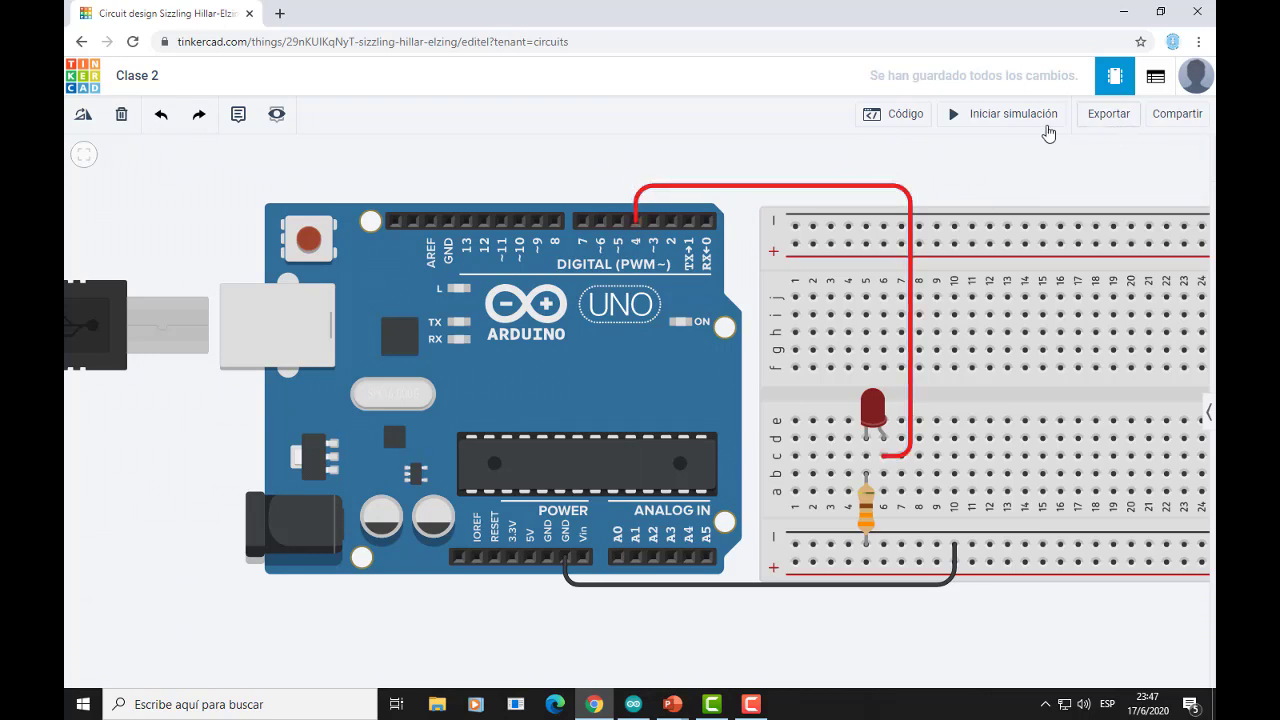
{"action": "left_click", "coordinate": [995, 114]}
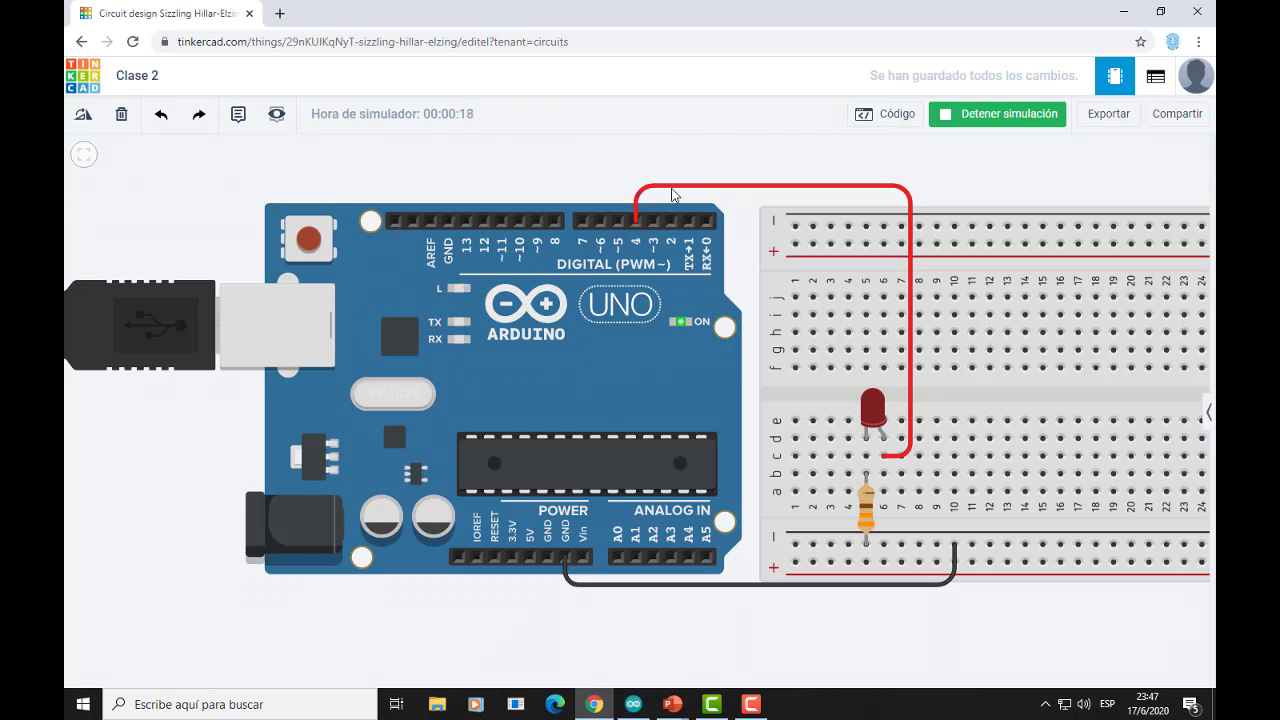
{"action": "left_click", "coordinate": [1007, 117]}
In the Arduino IDE, change the pin number to 4 in pinMode and both digitalWrite lines.
{"action": "key", "text": "alt+Tab"}
{"action": "key", "text": "alt+Tab"}
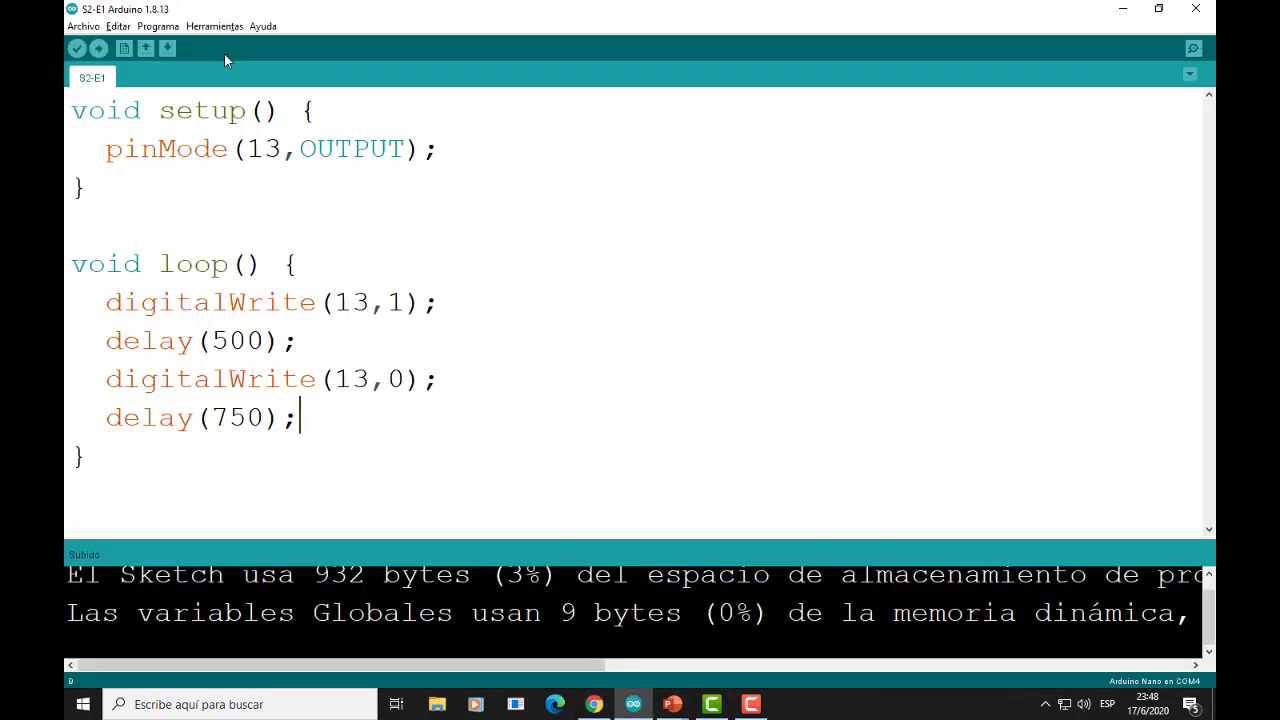
{"action": "left_click", "coordinate": [285, 148]}
{"action": "key", "text": "BackSpace"}
{"action": "key", "text": "BackSpace"}
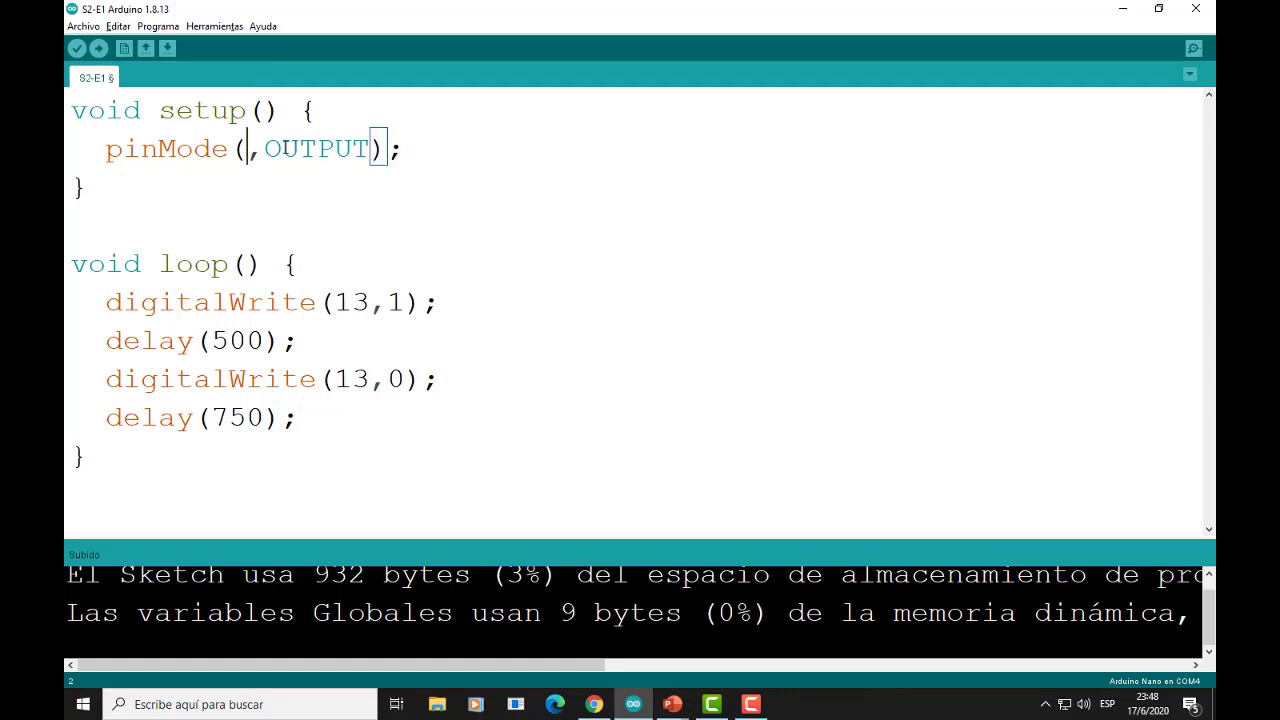
{"action": "type", "text": "4"}
{"action": "double_click", "coordinate": [360, 301]}
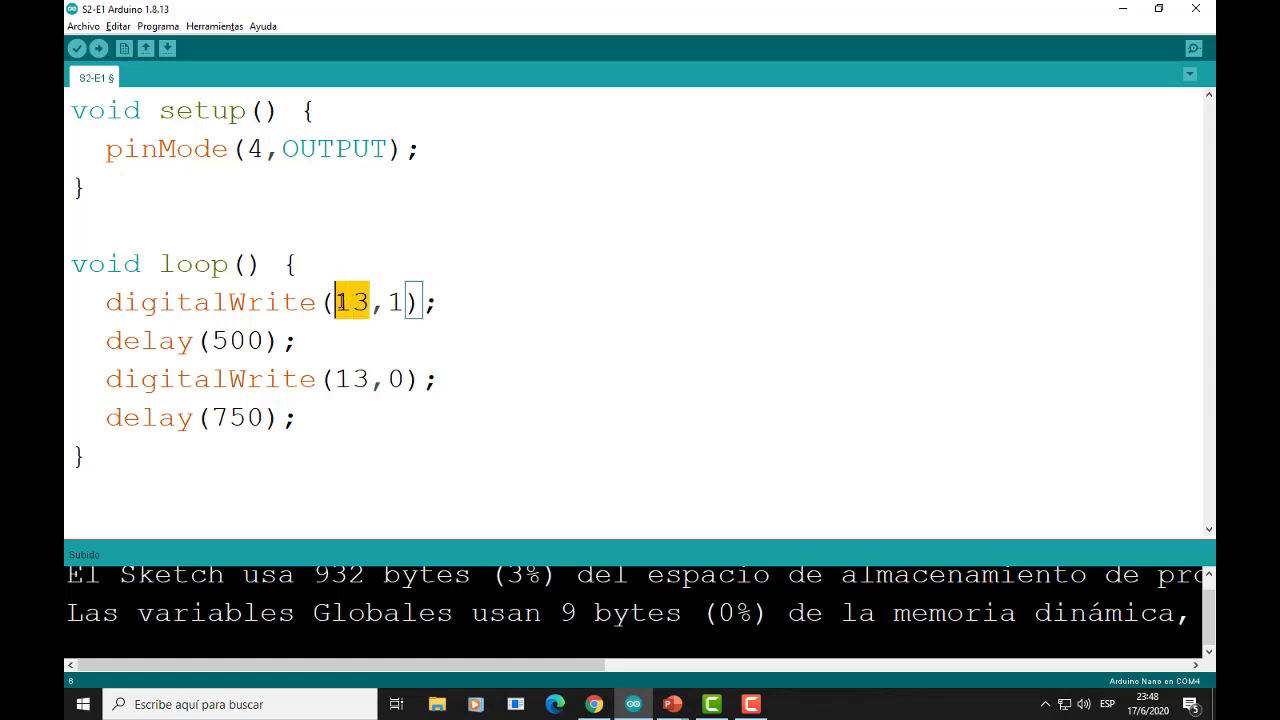
{"action": "type", "text": "4"}
{"action": "double_click", "coordinate": [360, 378]}
{"action": "type", "text": "4"}
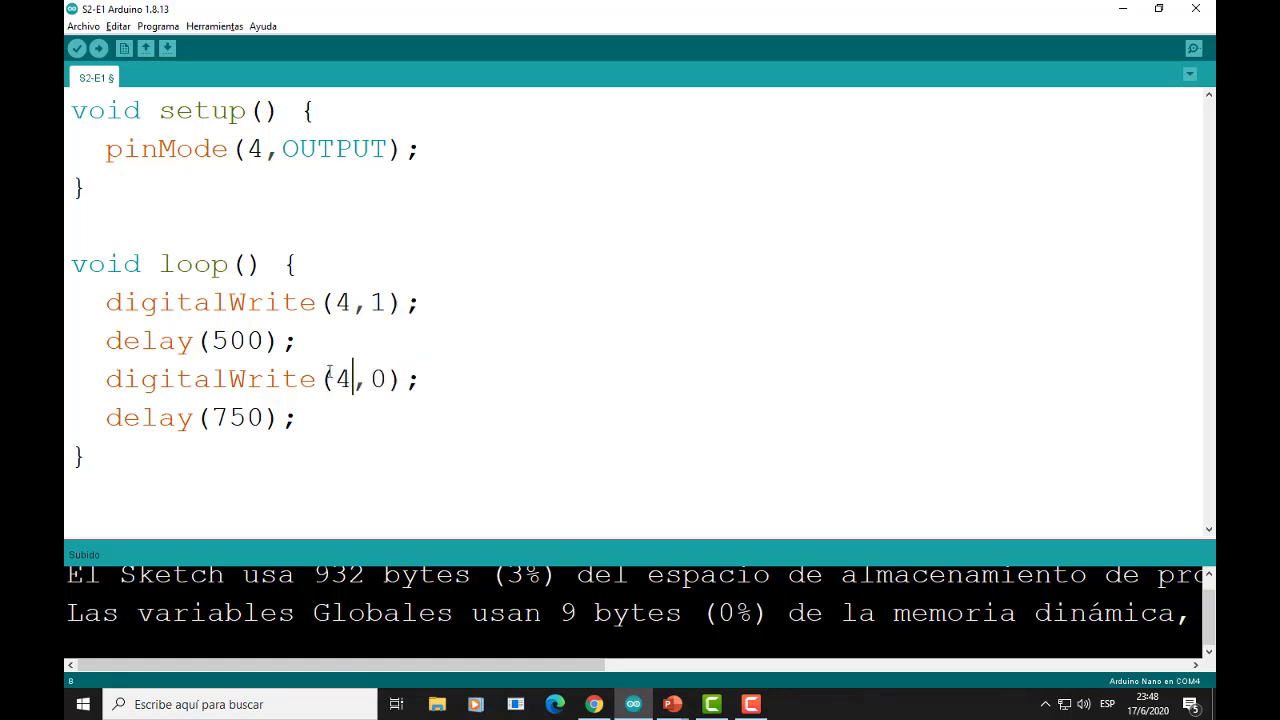
Set the sketch's first delay to 2000.
{"action": "left_click", "coordinate": [224, 340]}
{"action": "key", "text": "BackSpace"}
{"action": "type", "text": "20"}
{"action": "key", "text": "Down"}
{"action": "key", "text": "Down"}
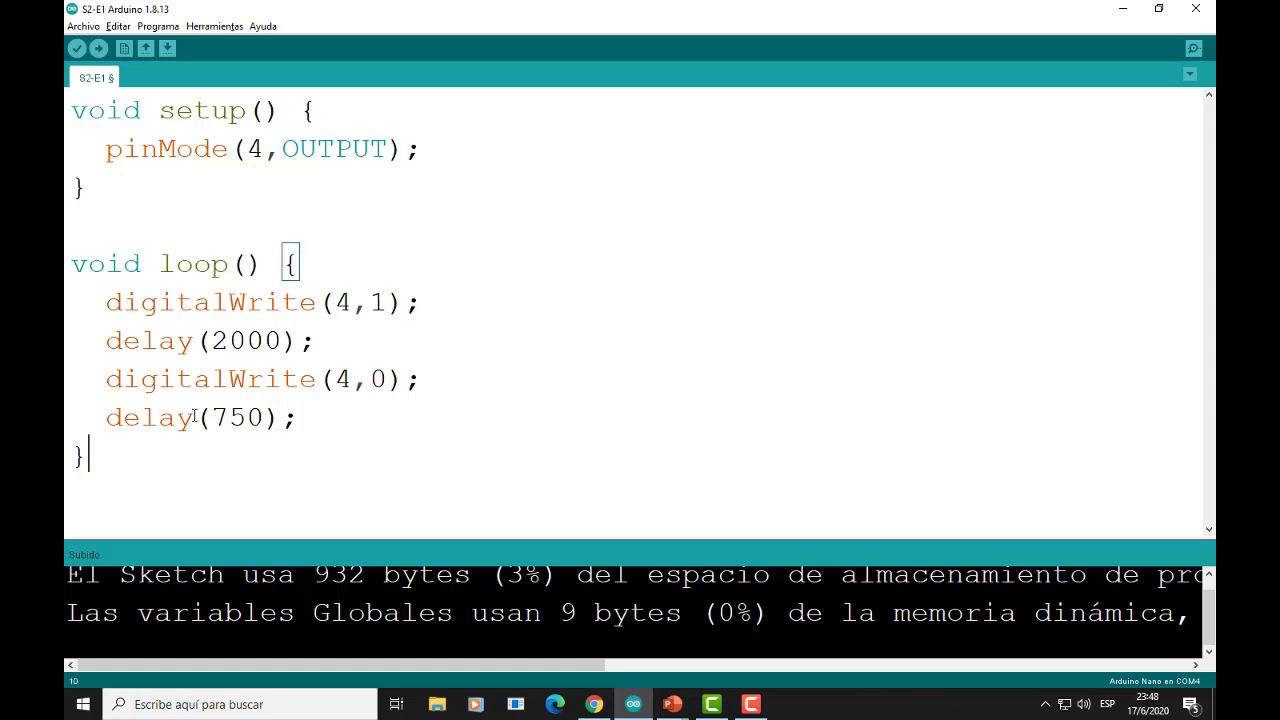
Copy the entire pin 4 sketch and upload it to the board.
{"action": "mouse_move", "coordinate": [116, 440]}
{"action": "left_mouse_down"}
{"action": "mouse_move", "coordinate": [75, 258]}
{"action": "mouse_move", "coordinate": [110, 78]}
{"action": "left_mouse_up"}
{"action": "key", "text": "ctrl+c"}
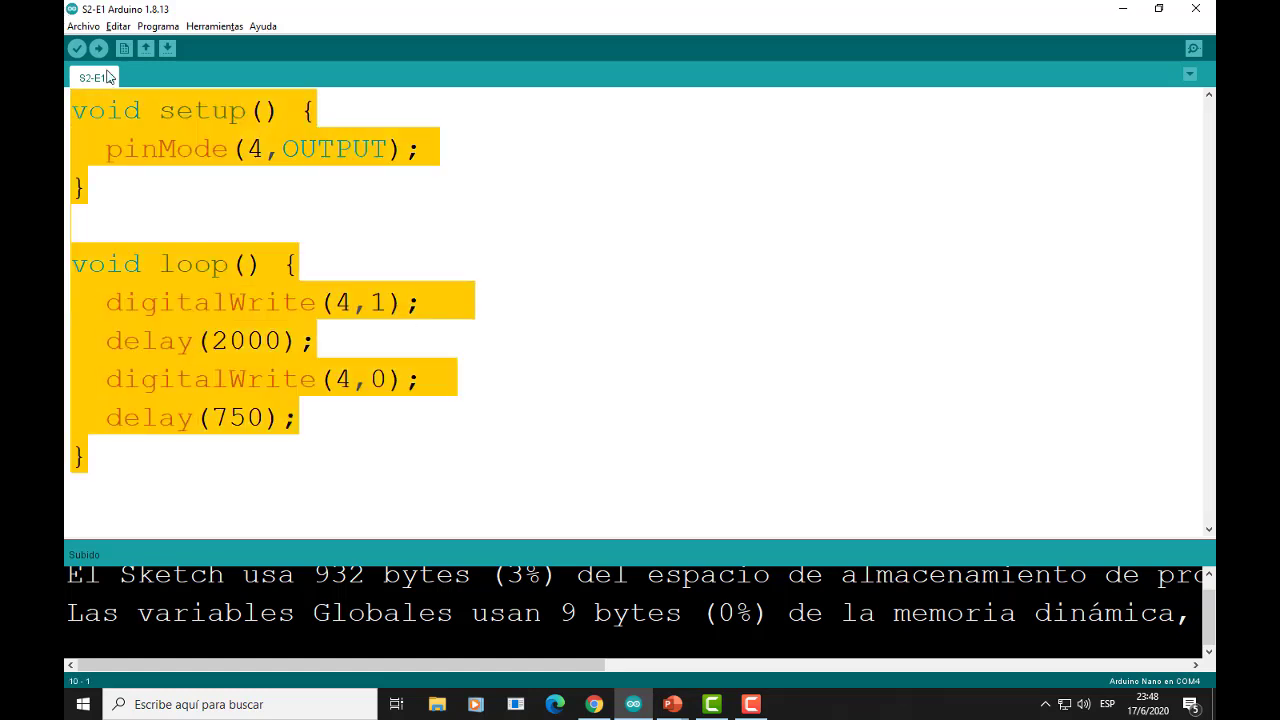
{"action": "left_click", "coordinate": [98, 50]}
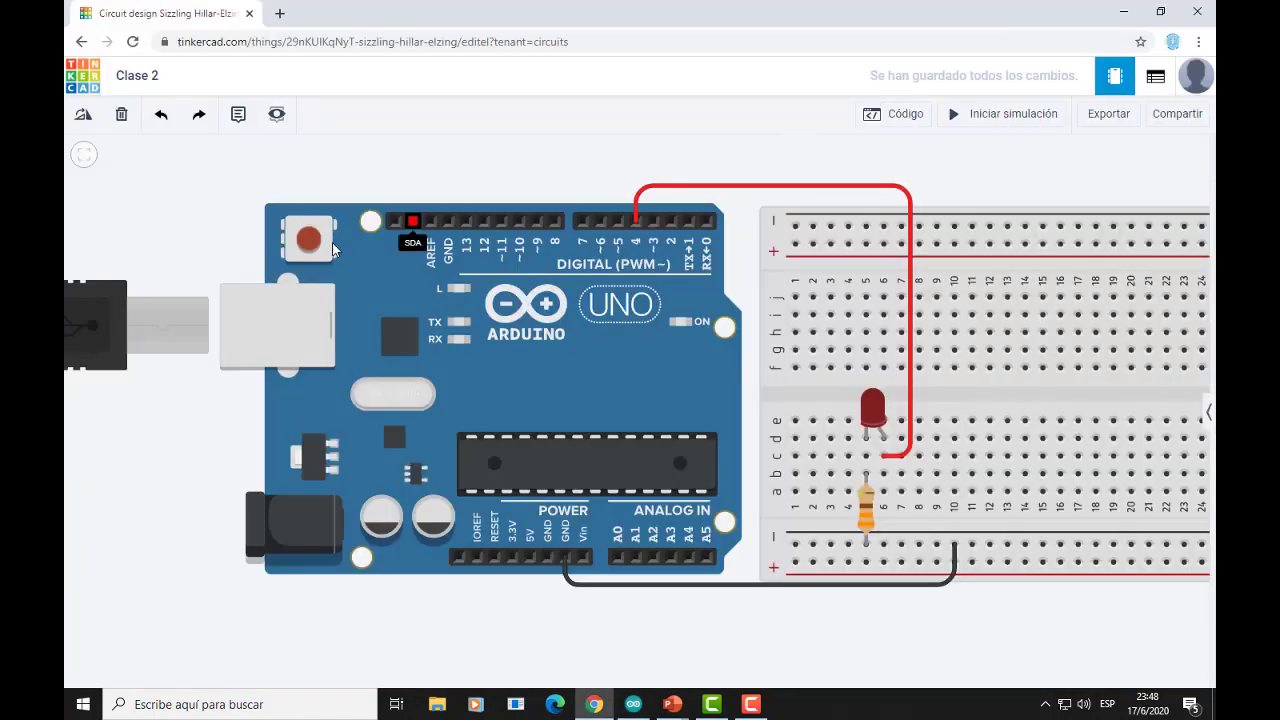
Replace the circuit's code in Tinkercad with the copied pin 4 sketch and hide the code editor.
{"action": "left_click", "coordinate": [894, 114]}
{"action": "key", "text": "ctrl+a"}
{"action": "key", "text": "ctrl+v"}
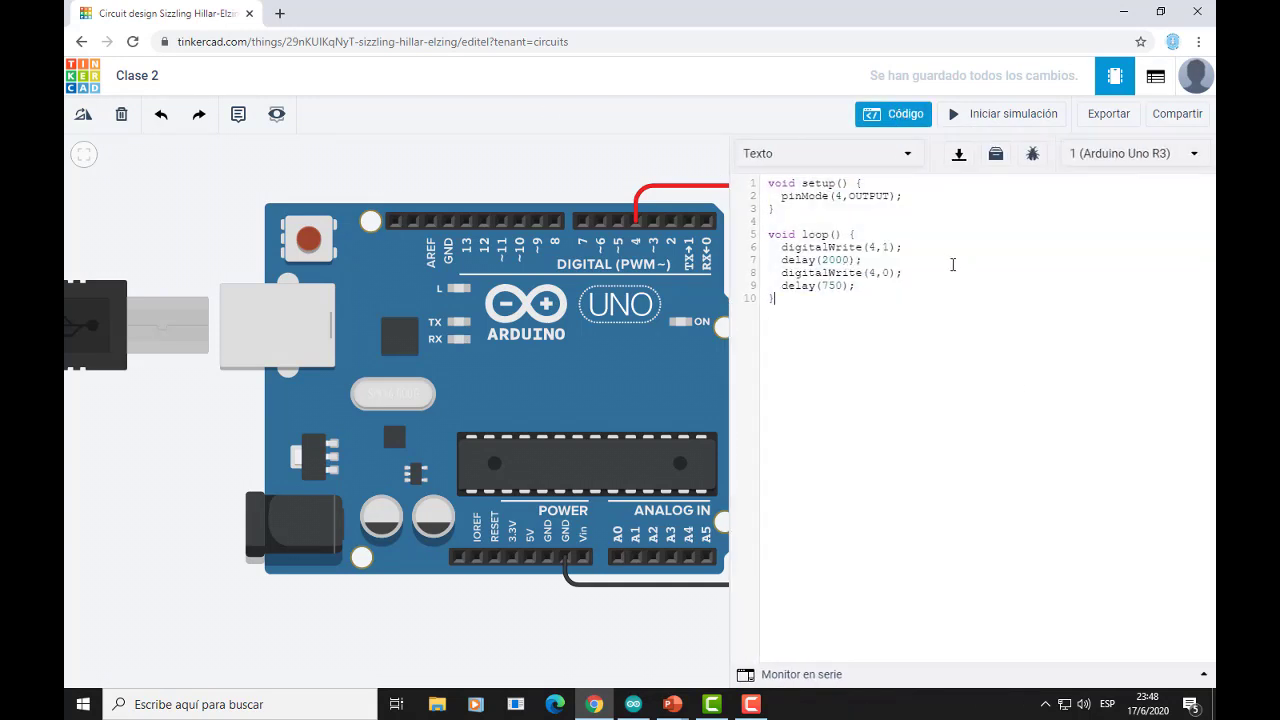
{"action": "left_click", "coordinate": [886, 117]}
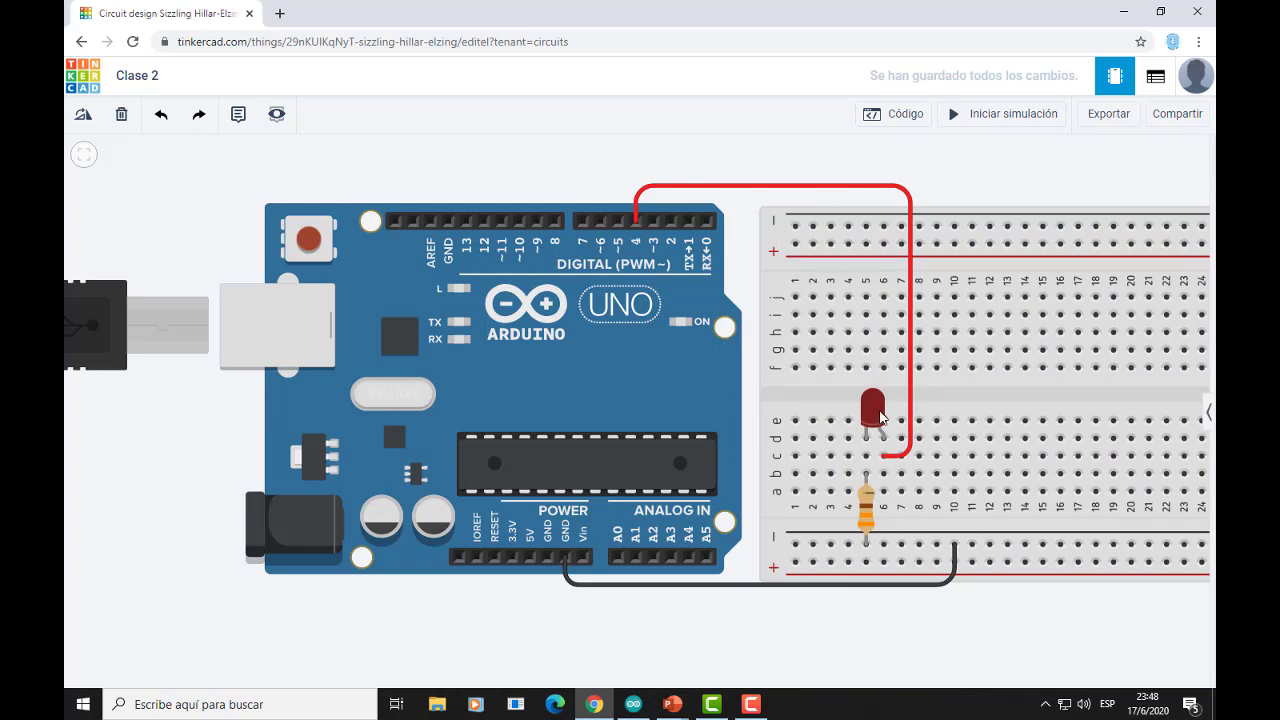
Run the simulation of the pin 4 circuit, check the sketch in the Arduino IDE and minimize that window.
{"action": "left_click", "coordinate": [1002, 118]}
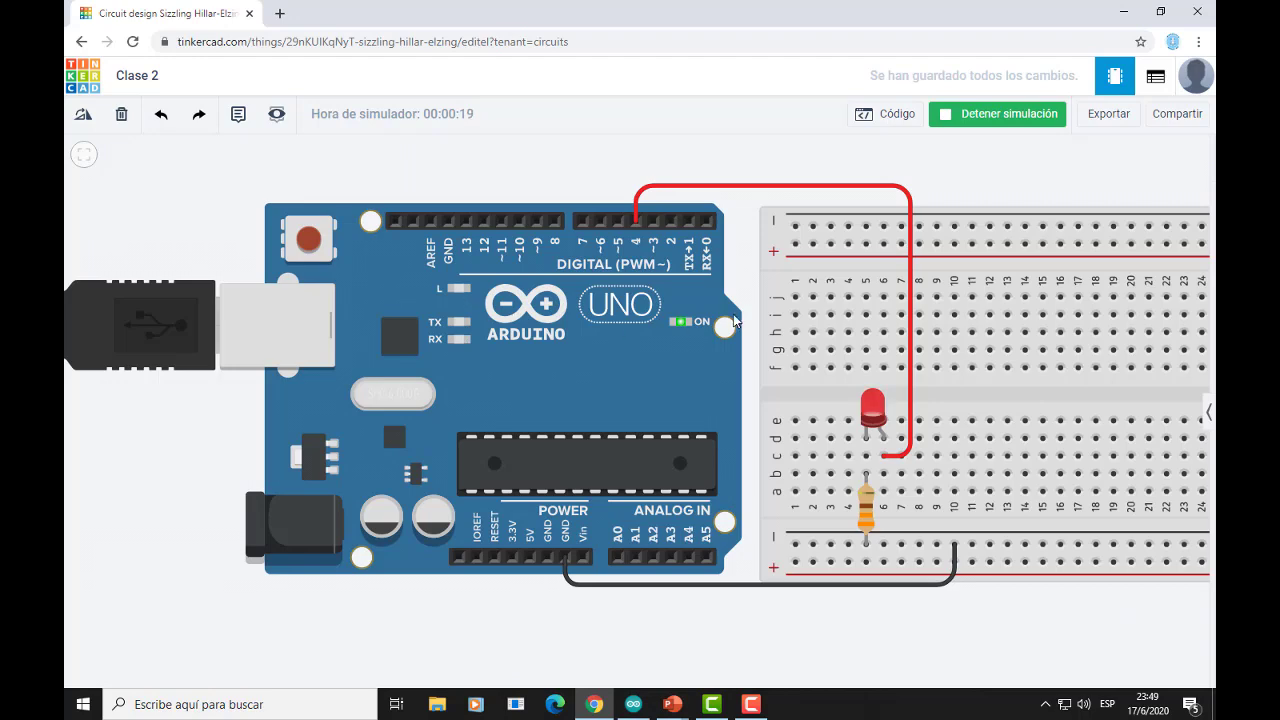
{"action": "left_click", "coordinate": [633, 705]}
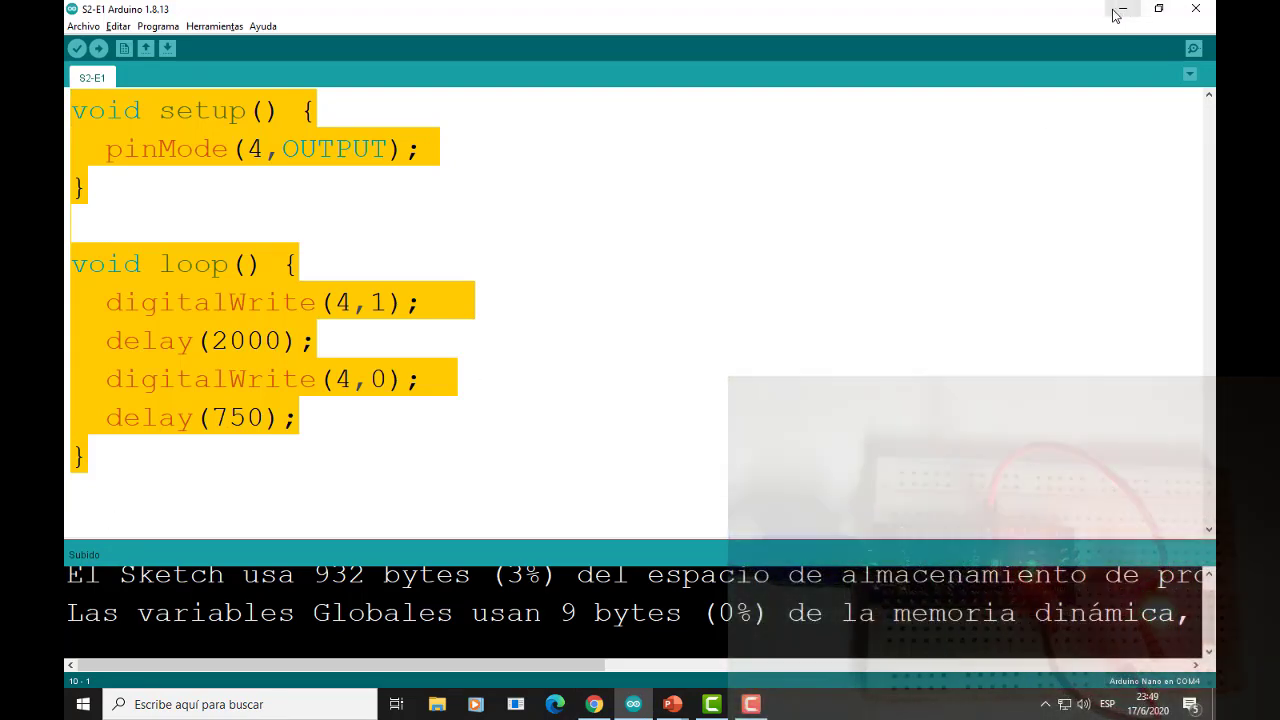
{"action": "left_click", "coordinate": [1121, 10]}
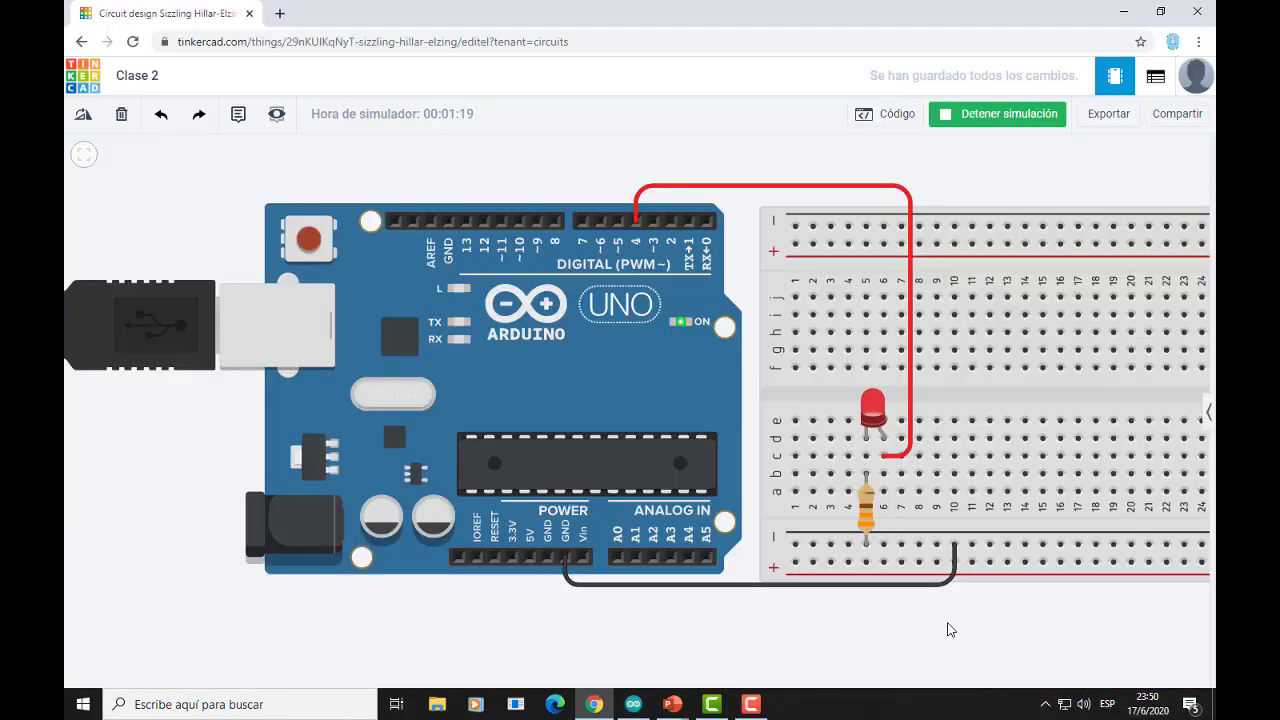
Review the Ejercicio 3 solution slide and the Ejercicio 4 circuit slide in the presentation.
{"action": "key", "text": "alt+Tab"}
{"action": "key", "text": "alt+Tab"}
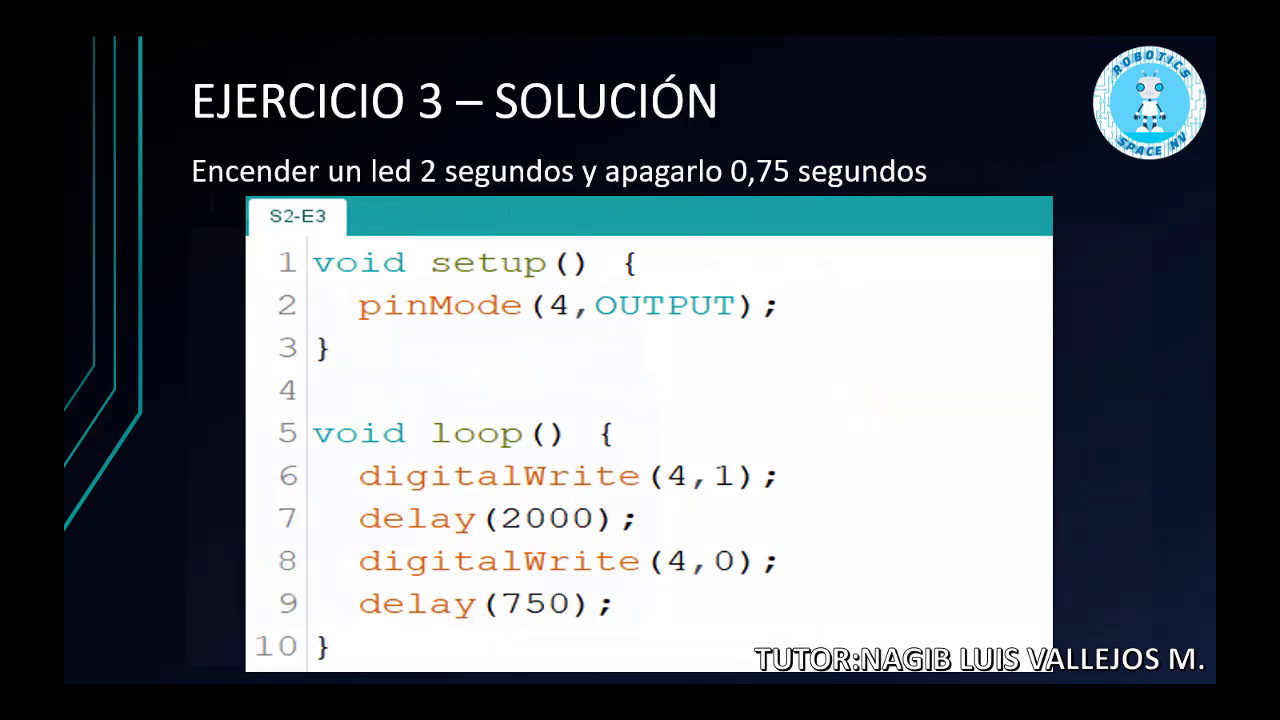
{"action": "key", "text": "Right"}
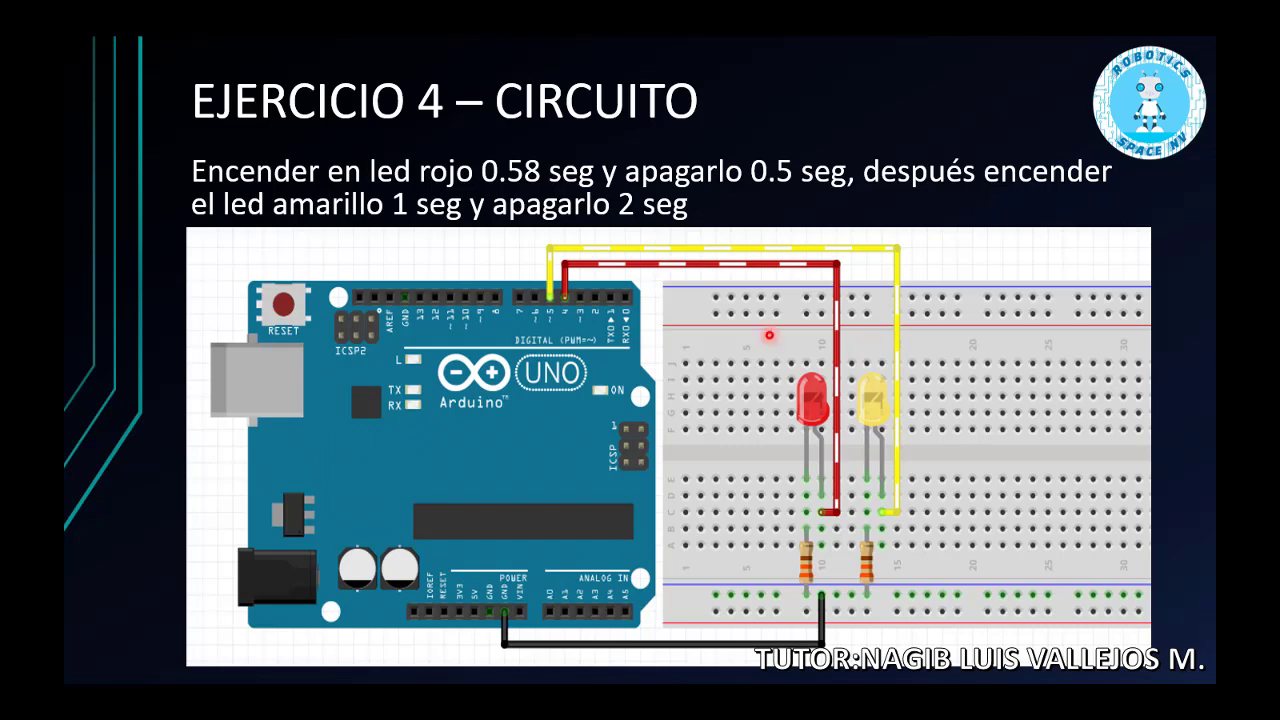
Stop the Tinkercad simulation and duplicate the red LED, placing the copy in row e at columns 9 and 10 of the breadboard.
{"action": "key", "text": "alt+Tab"}
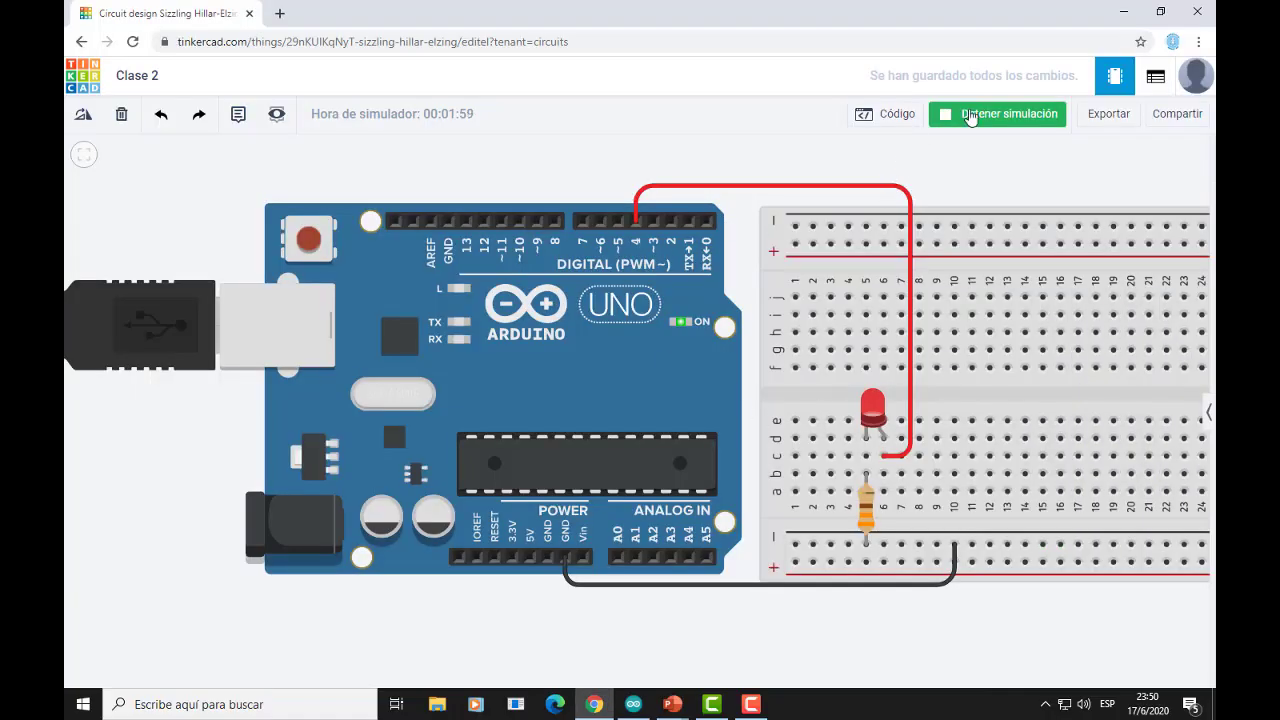
{"action": "left_click", "coordinate": [970, 117]}
{"action": "left_click", "coordinate": [872, 418]}
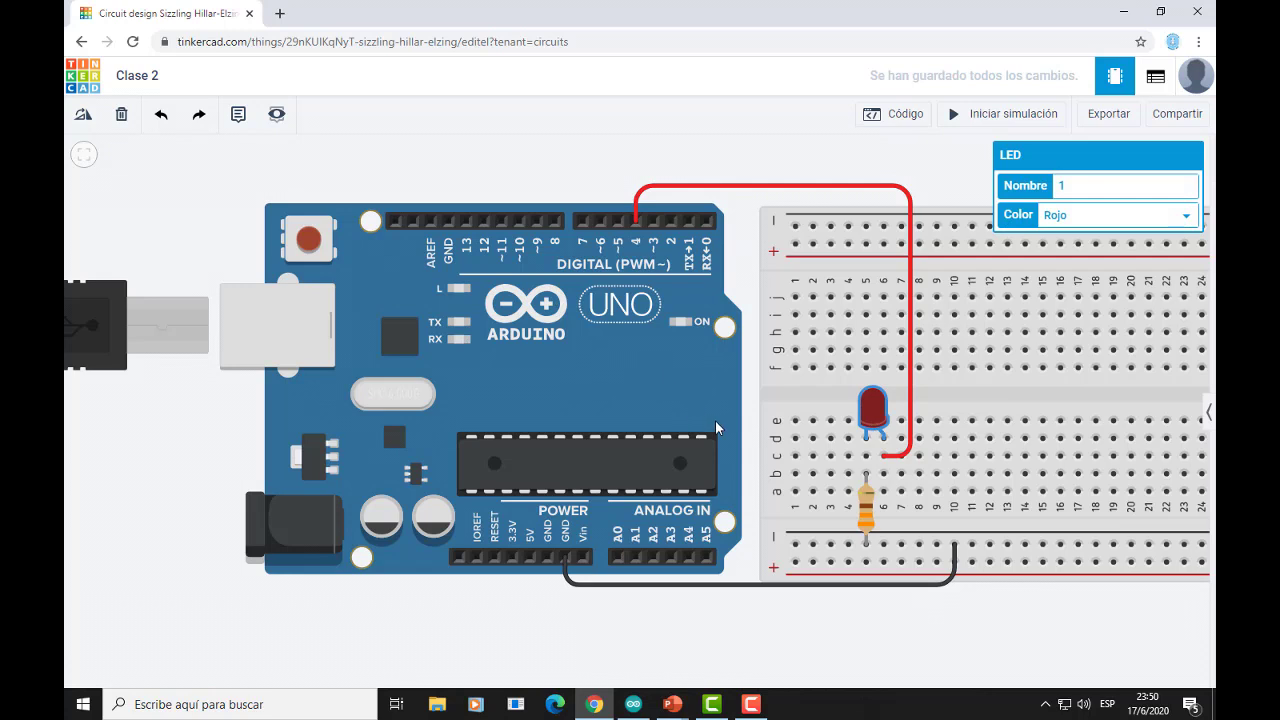
{"action": "key", "text": "ctrl+c"}
{"action": "key", "text": "ctrl+v"}
{"action": "left_click_drag", "start_coordinate": [957, 449], "coordinate": [952, 420]}
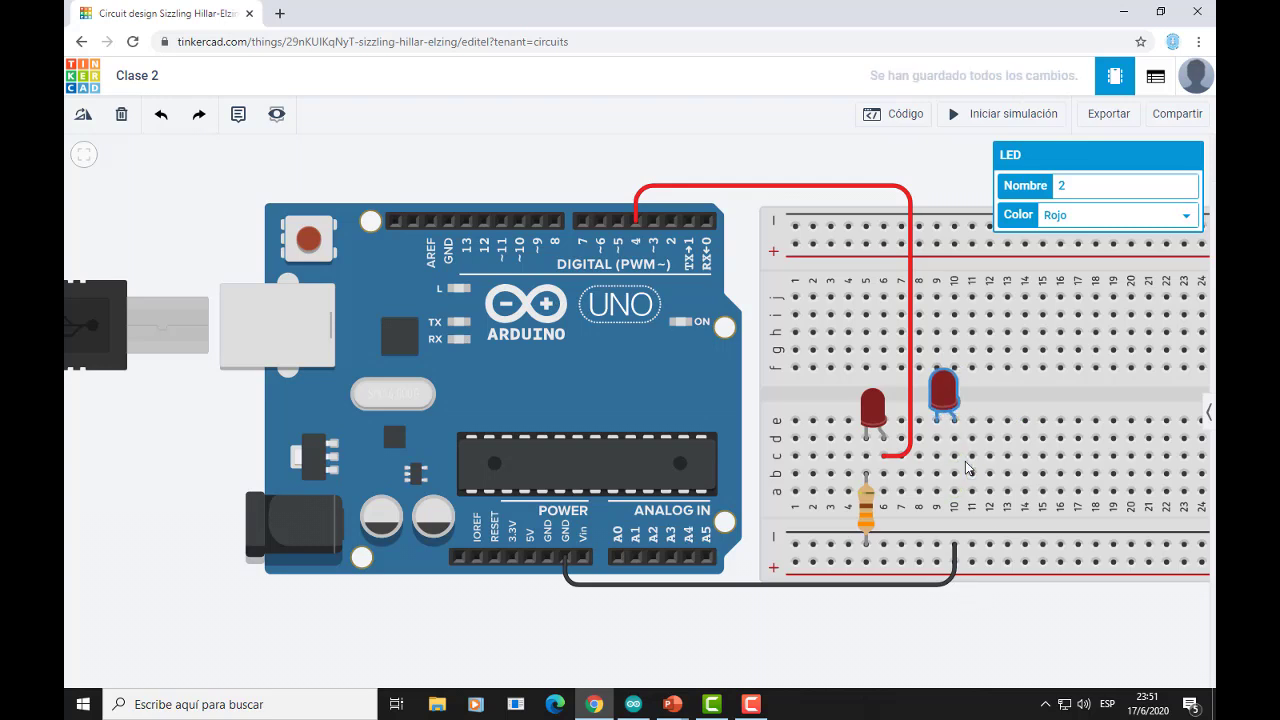
Duplicate the 330 Ω resistor, placing the copy in column 9 between row b and the breadboard's lower negative rail.
{"action": "left_click", "coordinate": [866, 518]}
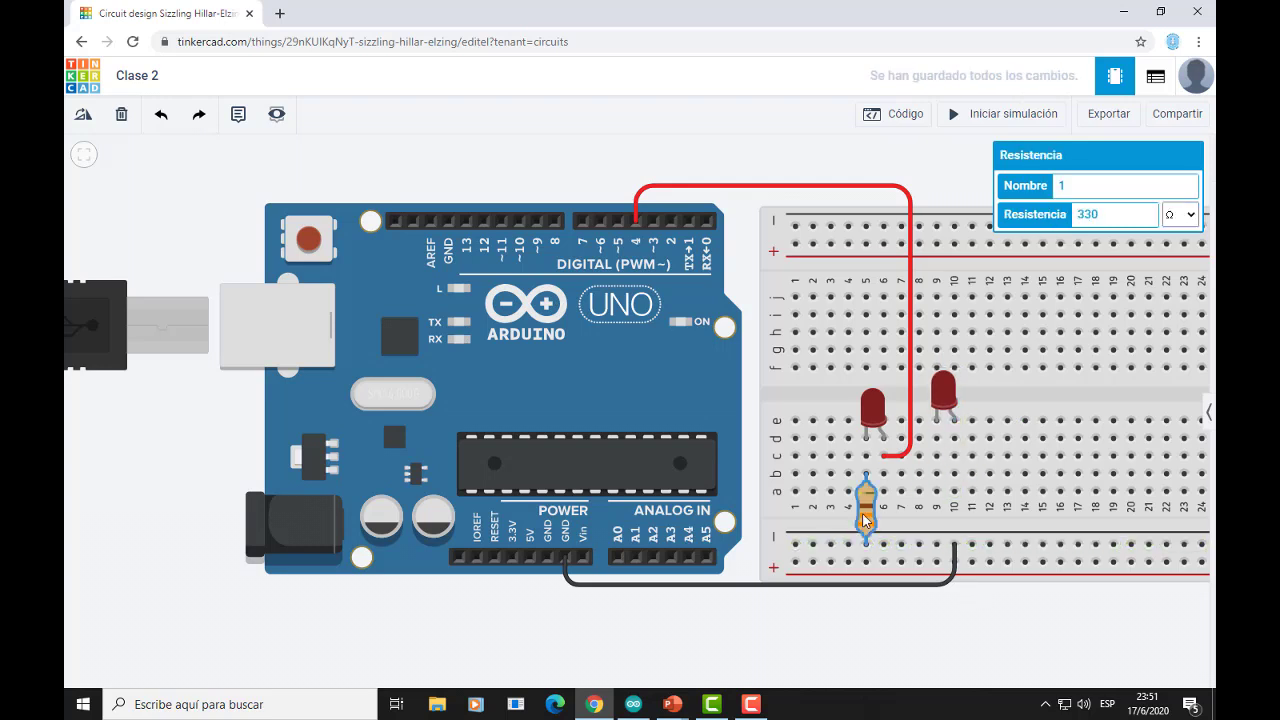
{"action": "key", "text": "ctrl+c"}
{"action": "key", "text": "ctrl+v"}
{"action": "left_click", "coordinate": [928, 550]}
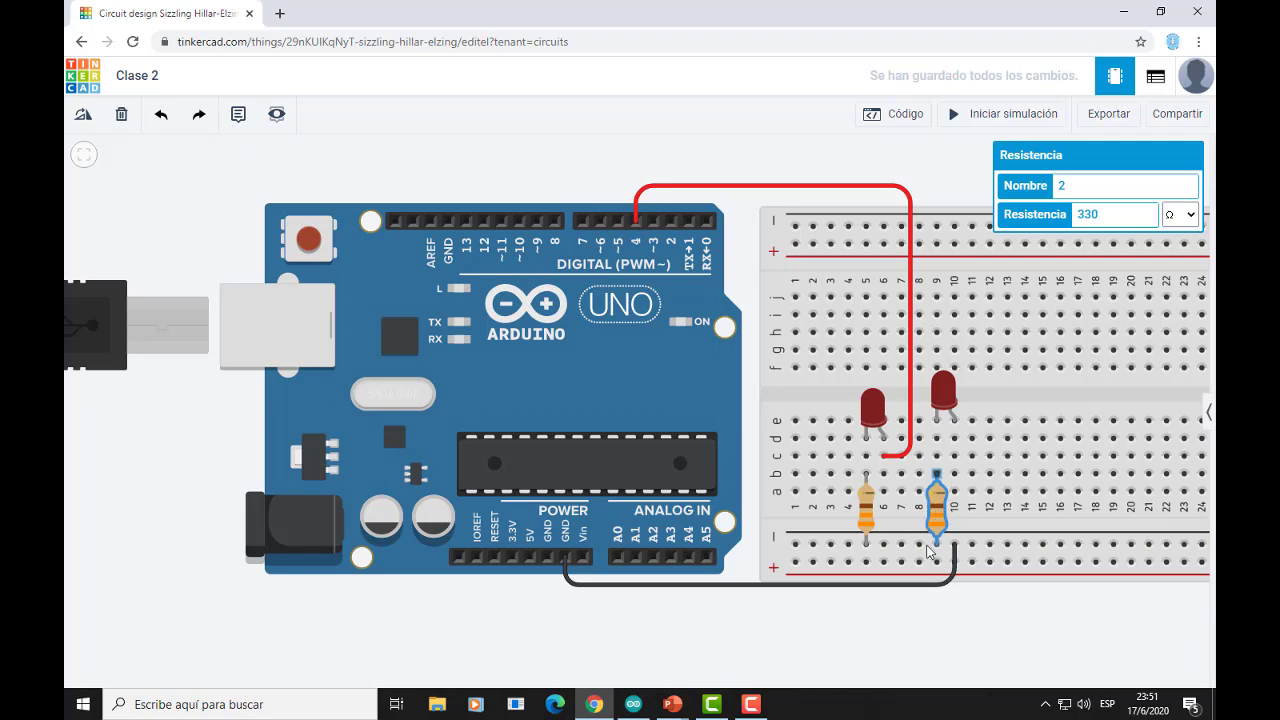
Move the second LED down to row d at columns 9 and 10 and set its color to Amarillo.
{"action": "left_click", "coordinate": [943, 398]}
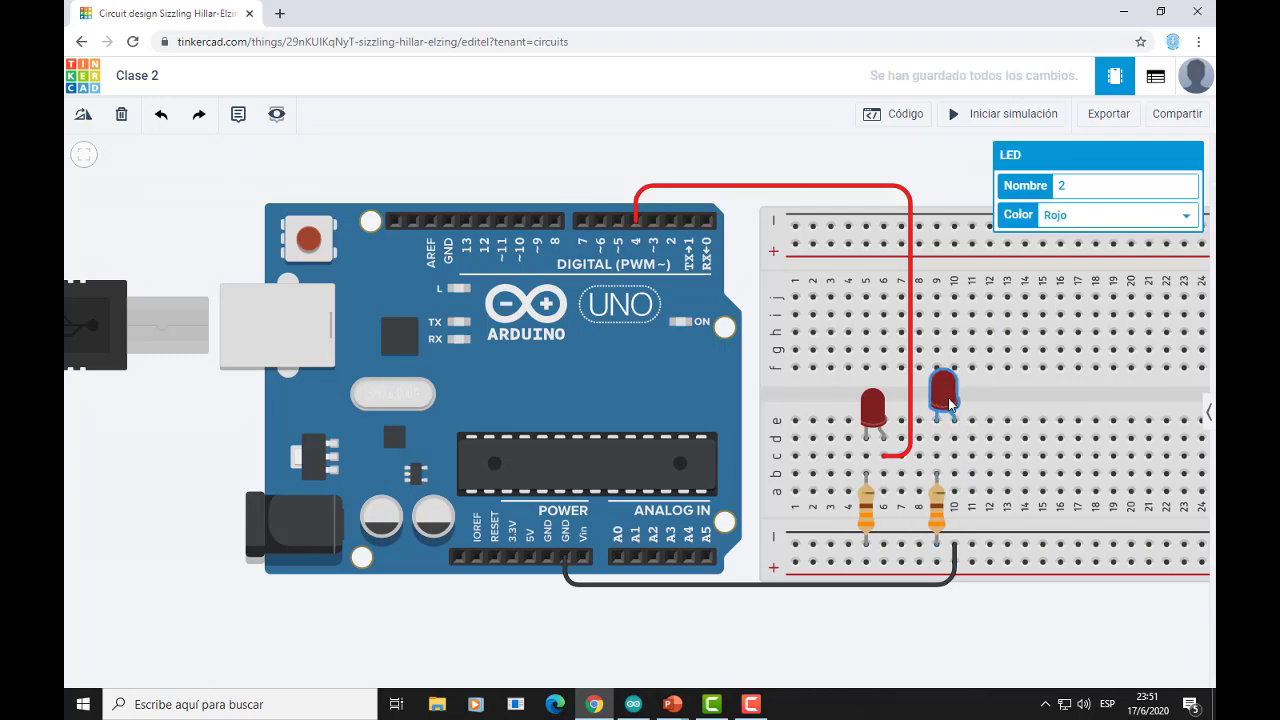
{"action": "left_click_drag", "start_coordinate": [950, 403], "coordinate": [952, 421]}
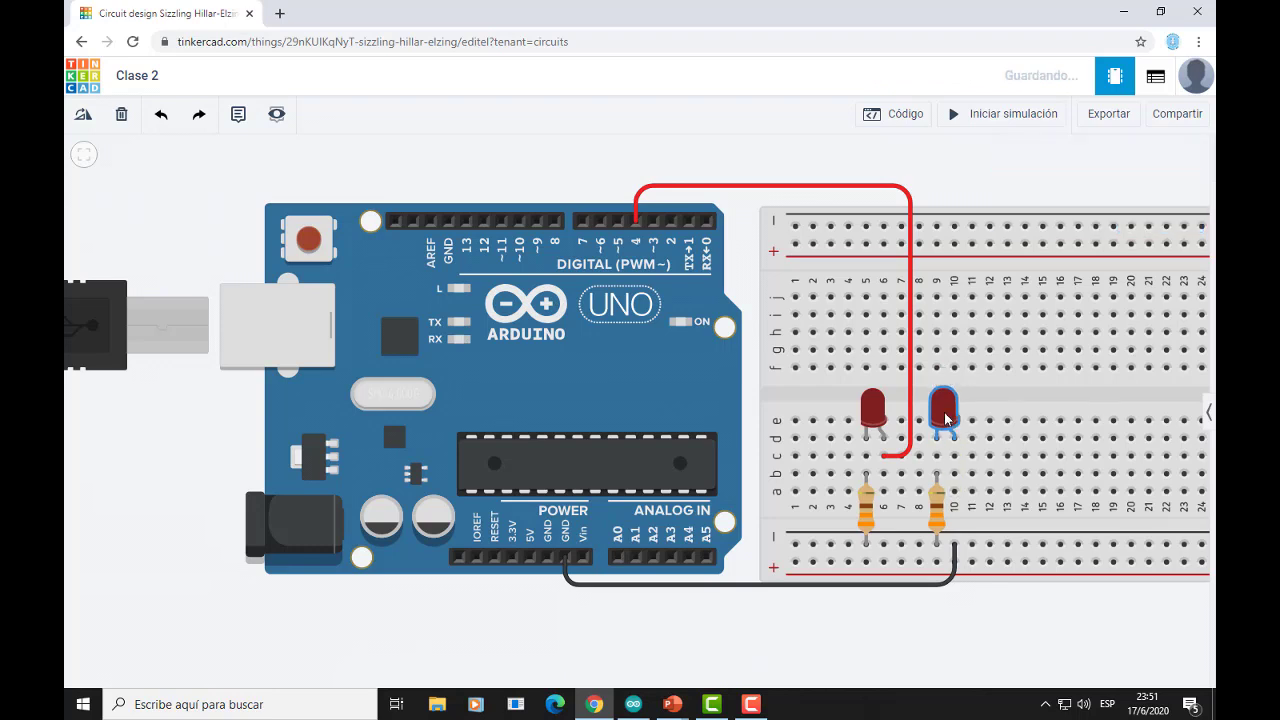
{"action": "left_click", "coordinate": [945, 402]}
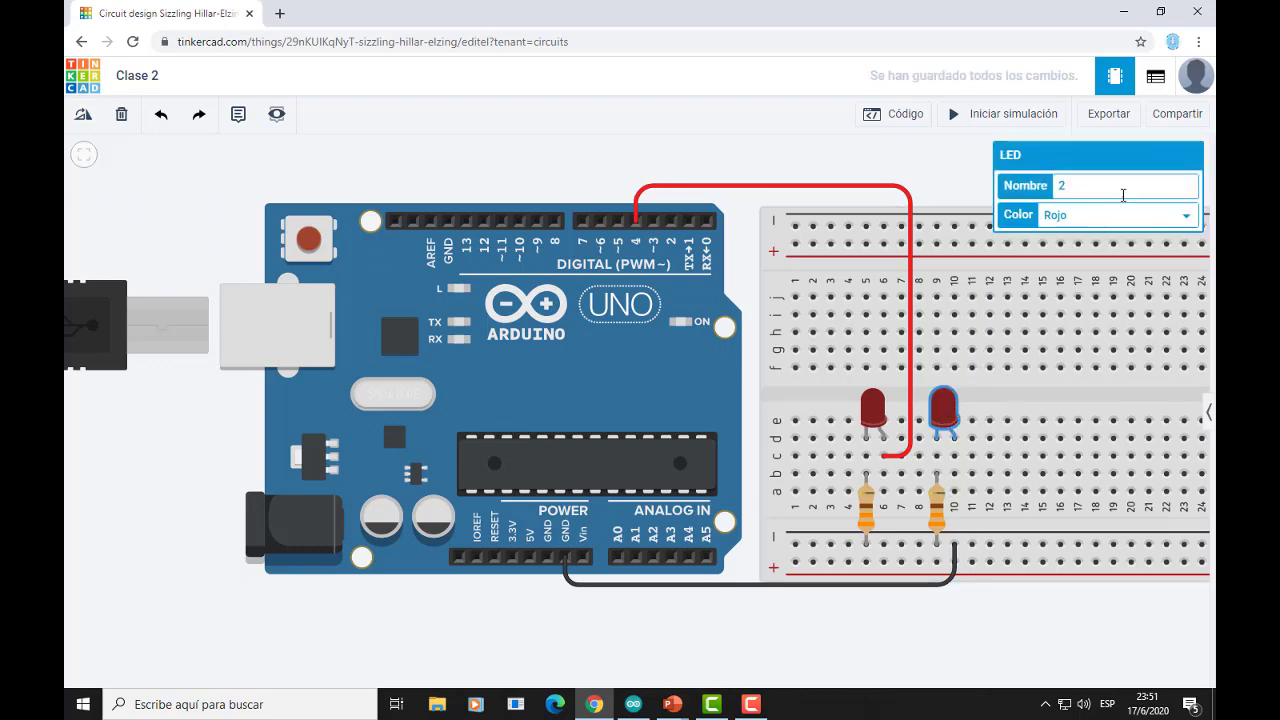
{"action": "left_click", "coordinate": [1108, 225]}
{"action": "left_click", "coordinate": [1065, 248]}
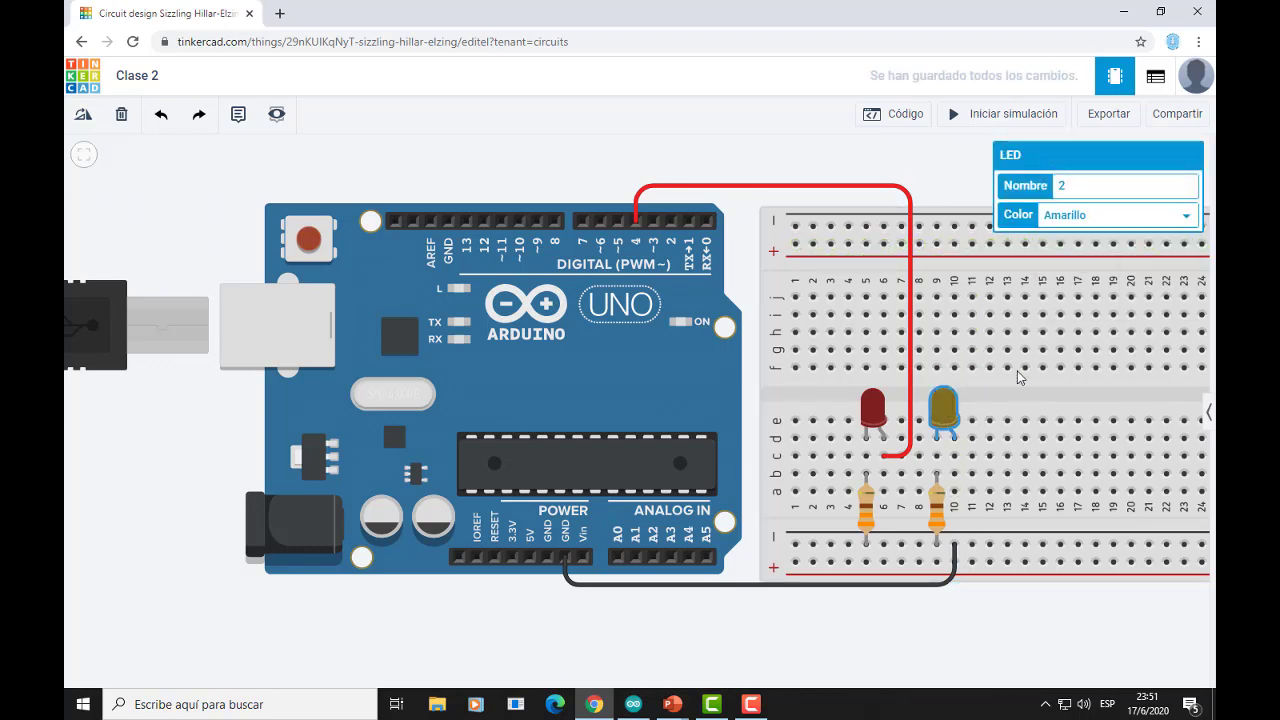